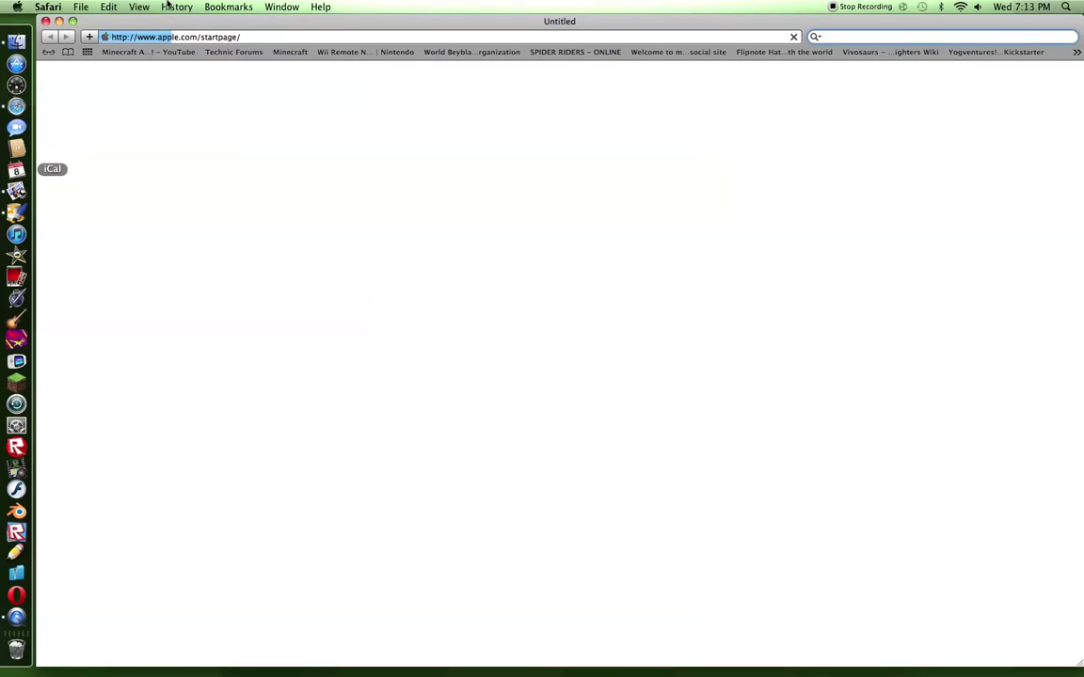
Search the web for minecraft.net in Safari and open the official Minecraft site result.
left_click(474, 37)
left_click(891, 37)
type("minecraft.net")
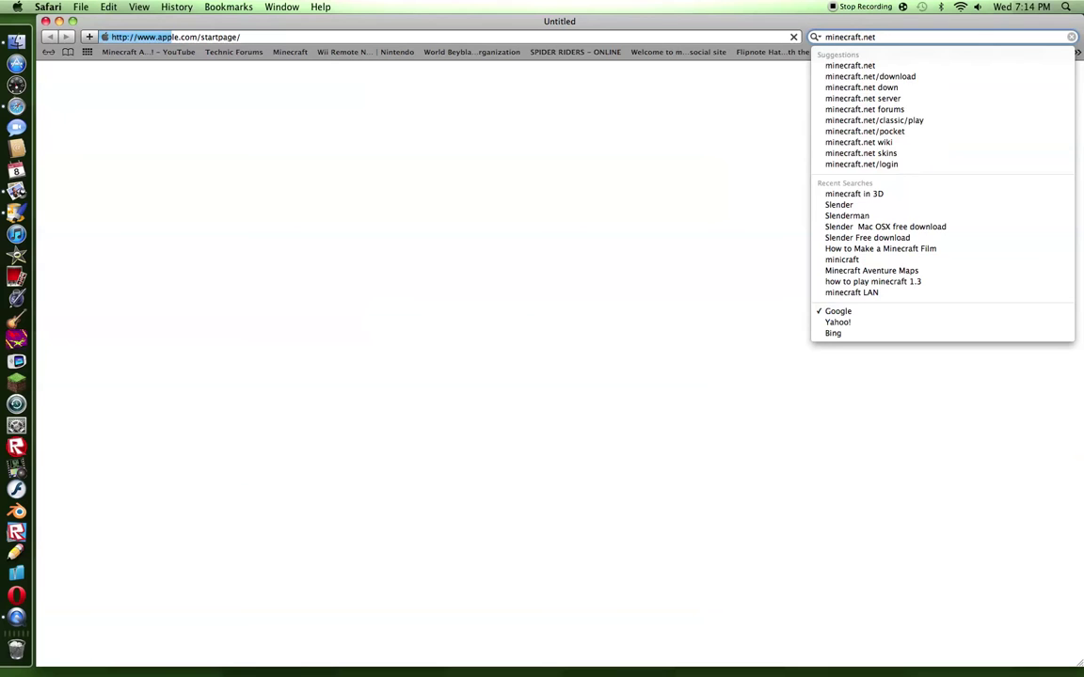
key("Return")
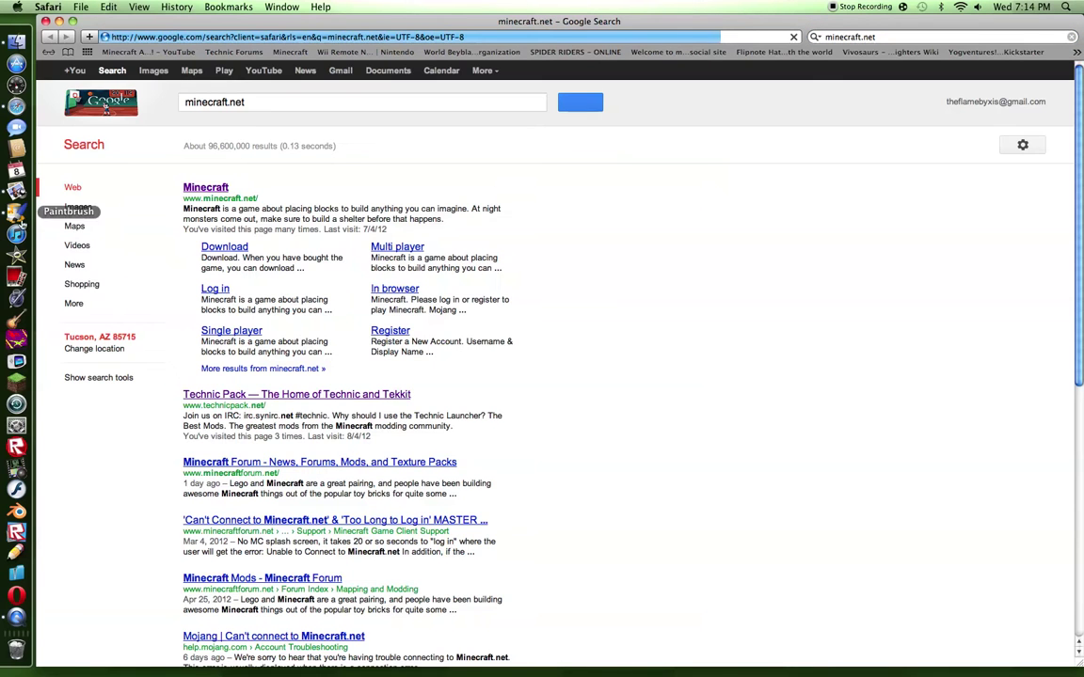
left_click(190, 188)
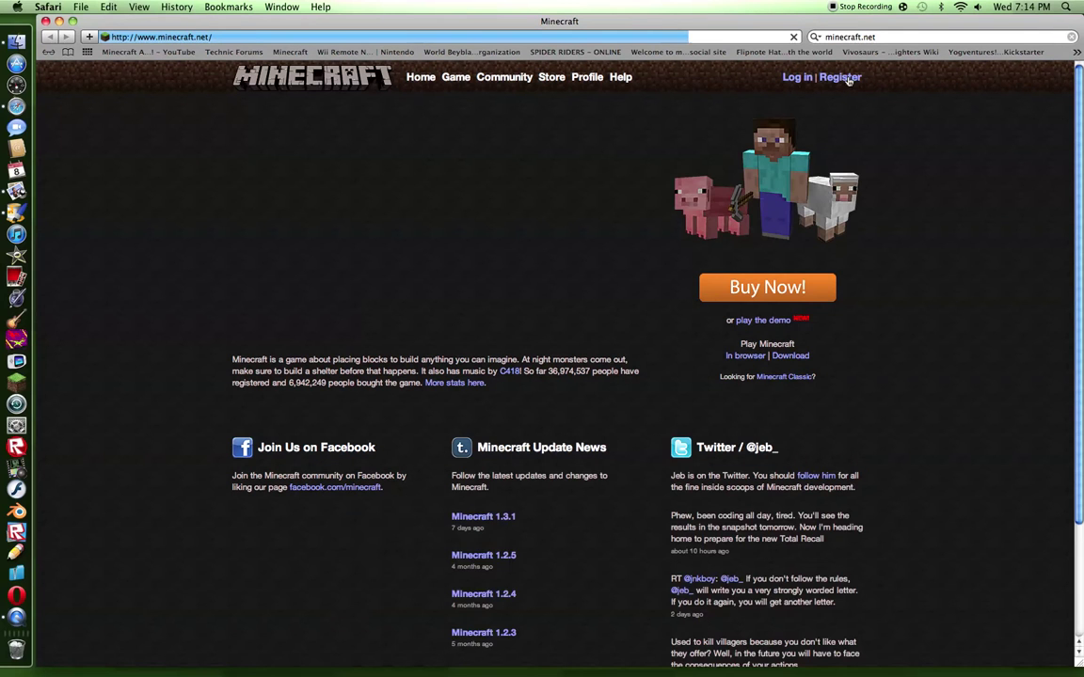
Log in to Minecraft.net with the account username and password, then open the Profile page.
left_click(796, 77)
left_click(242, 162)
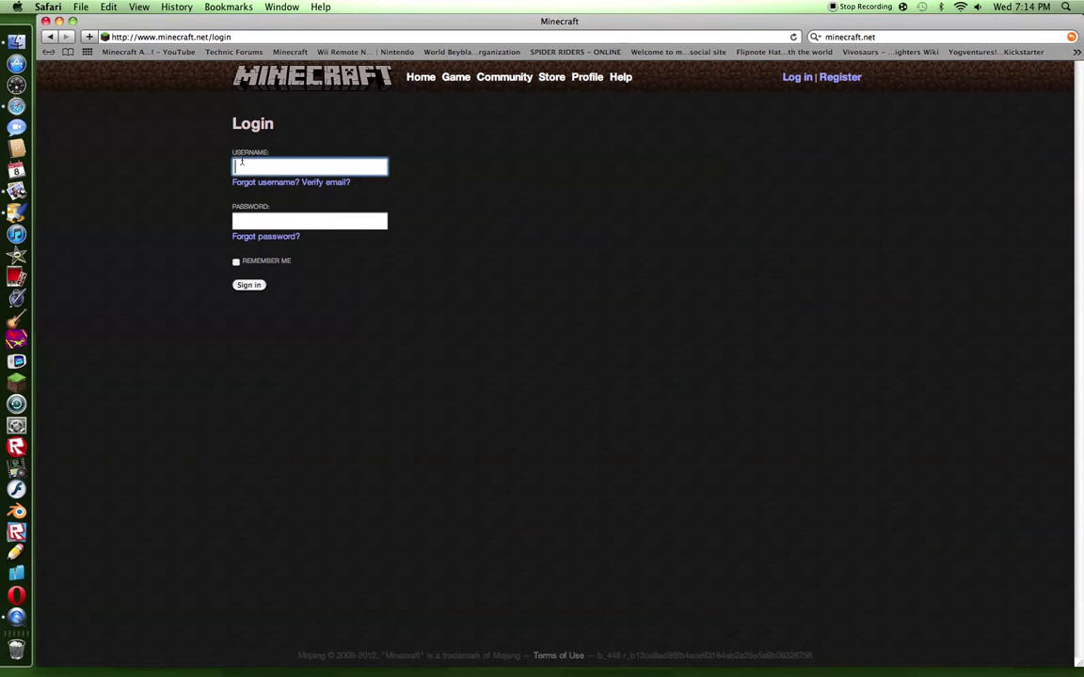
type("TheFlameByxu")
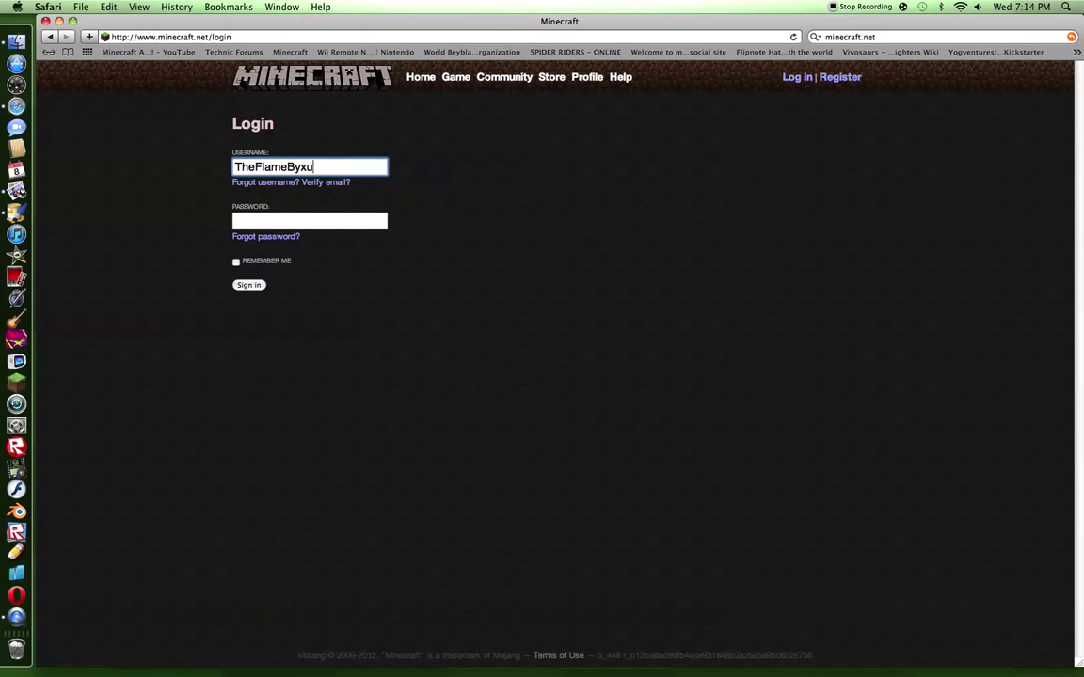
key("BackSpace")
left_click(284, 215)
type("a")
key("Return")
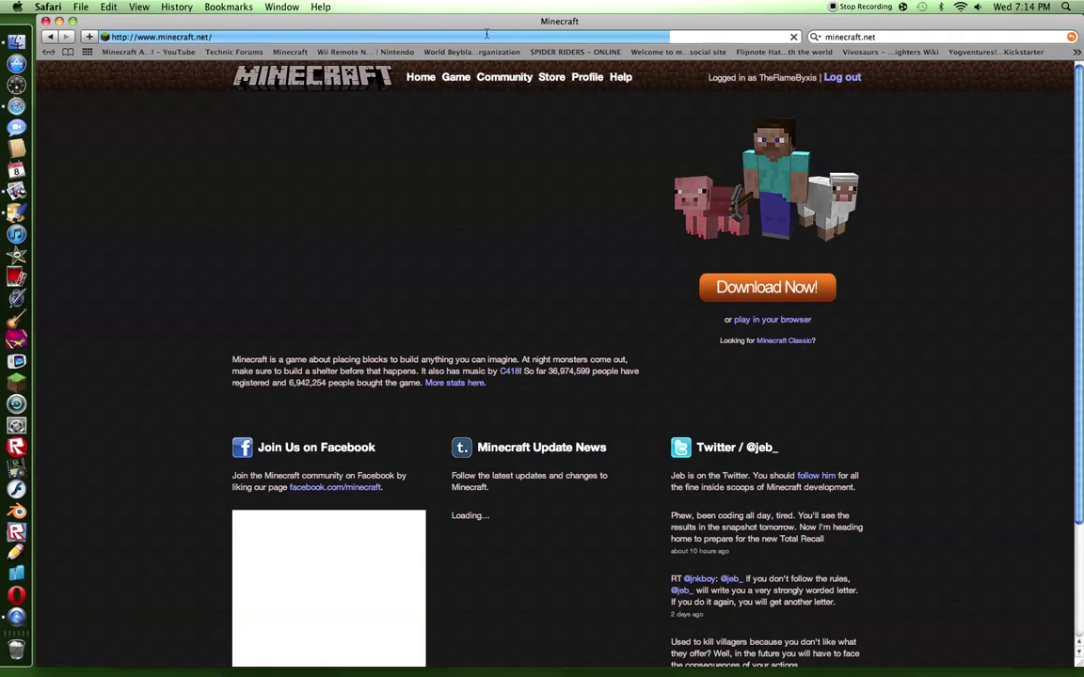
left_click(587, 78)
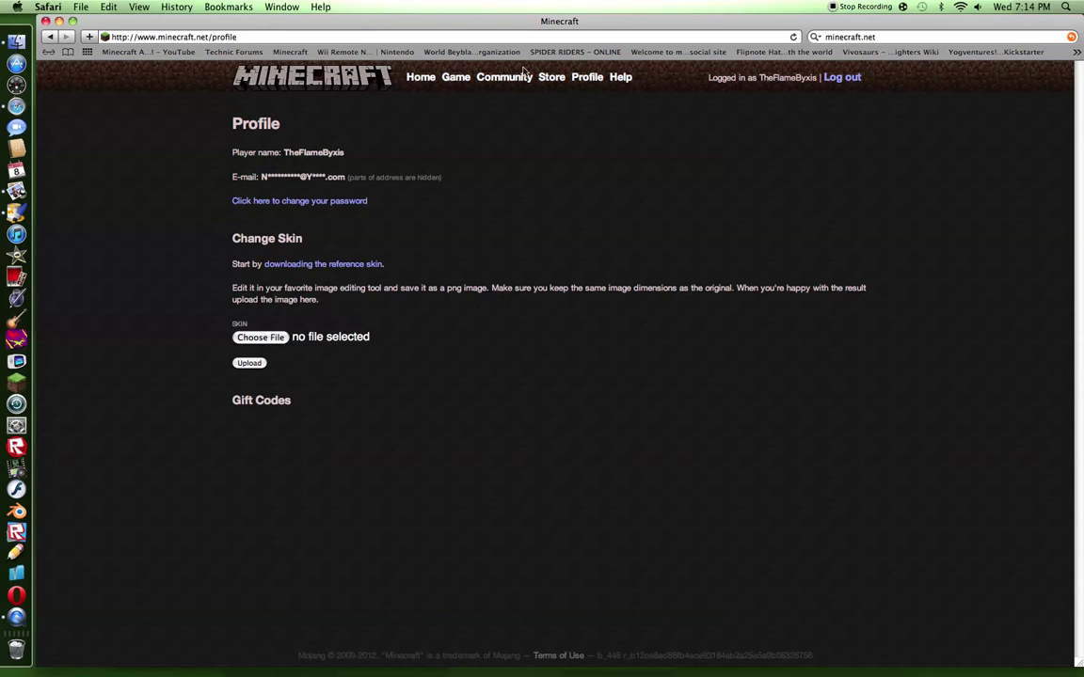
Save the reference skin char.png onto the desktop and close the Safari window.
left_click(332, 265)
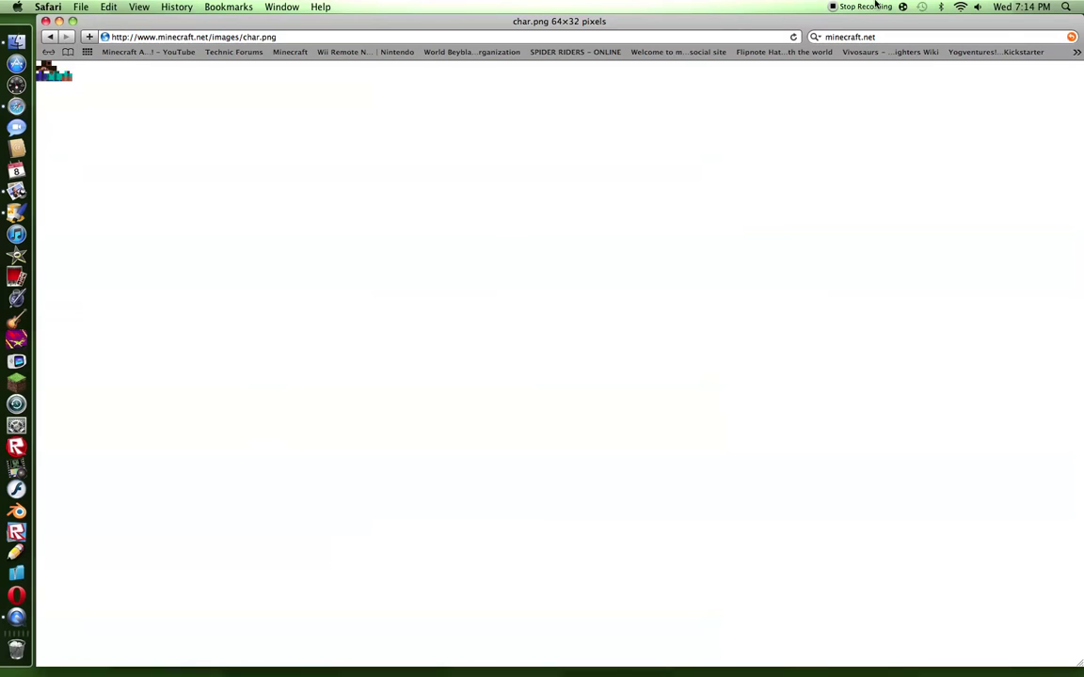
left_click_drag(108, 19, 484, 19)
left_click_drag(430, 72, 197, 188)
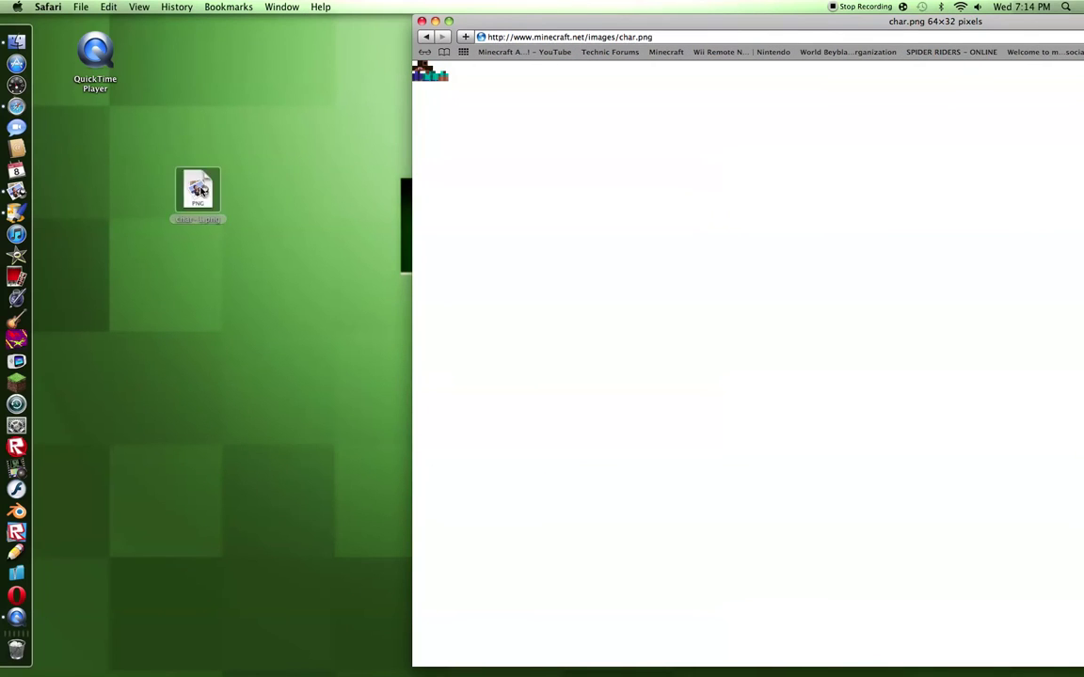
left_click(420, 21)
left_click_drag(216, 189, 1040, 47)
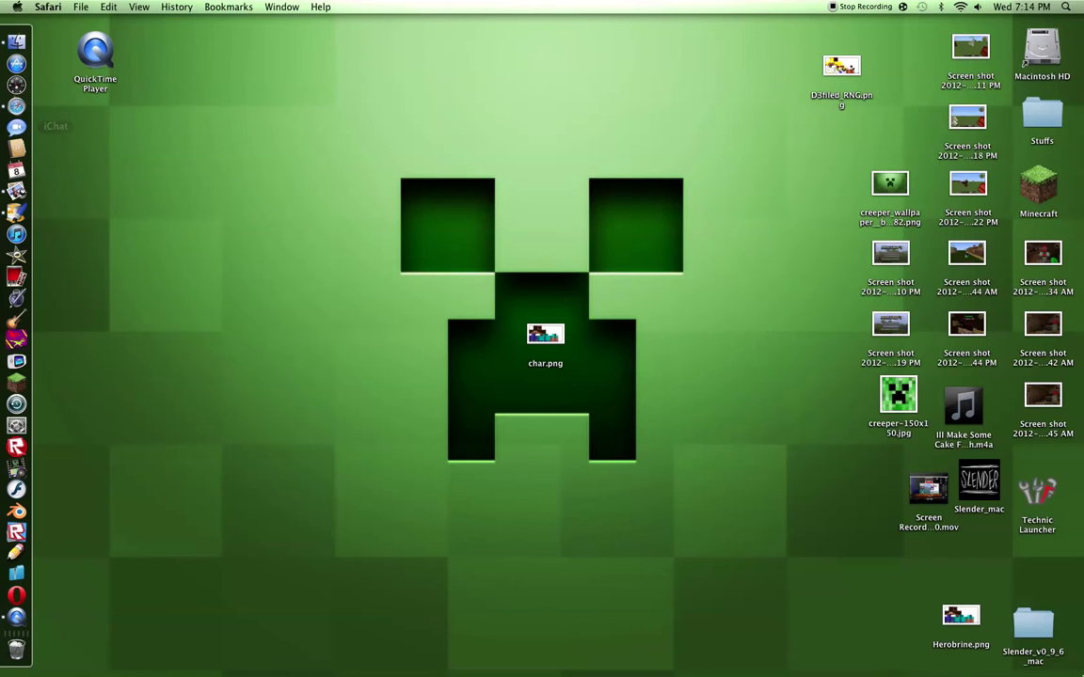
Open char.png with Paintbrush via Open With > Other, searching the app list for Paintbrush.
right_click(550, 339)
mouse_move(611, 358)
left_click(764, 453)
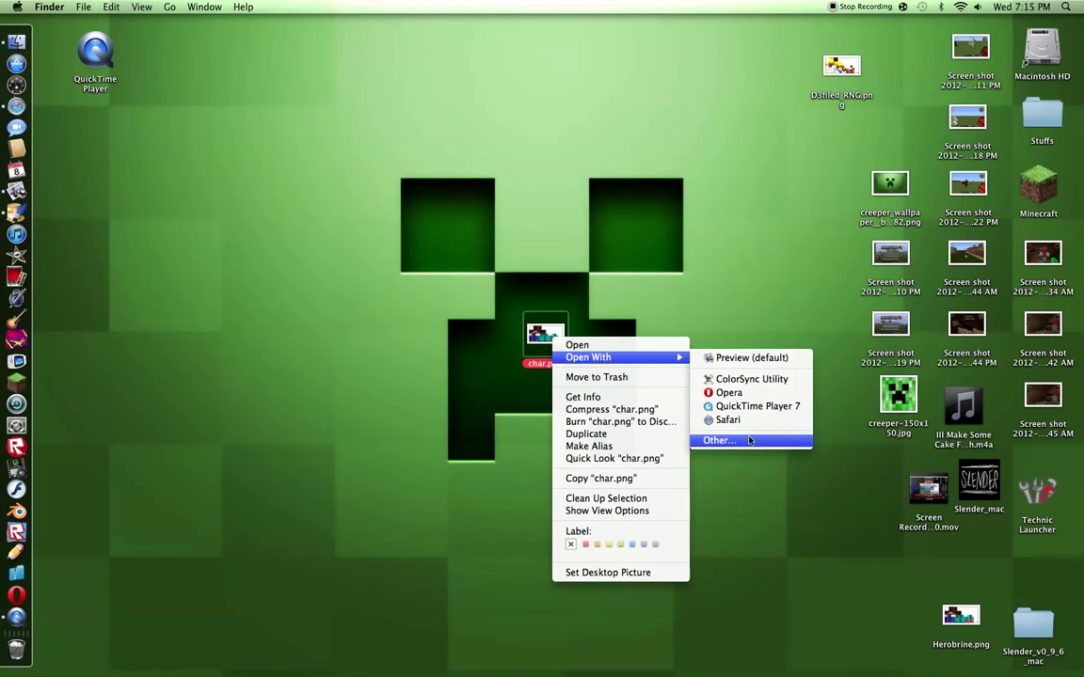
left_click(689, 165)
type("Paintbrush")
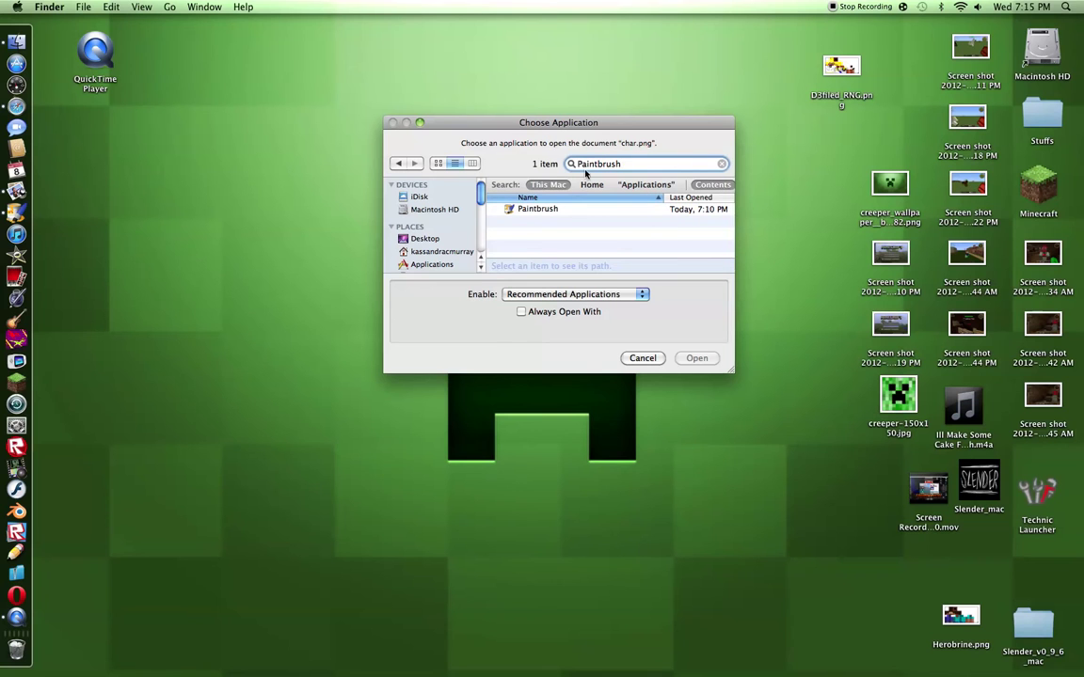
left_click(541, 208)
left_click(696, 361)
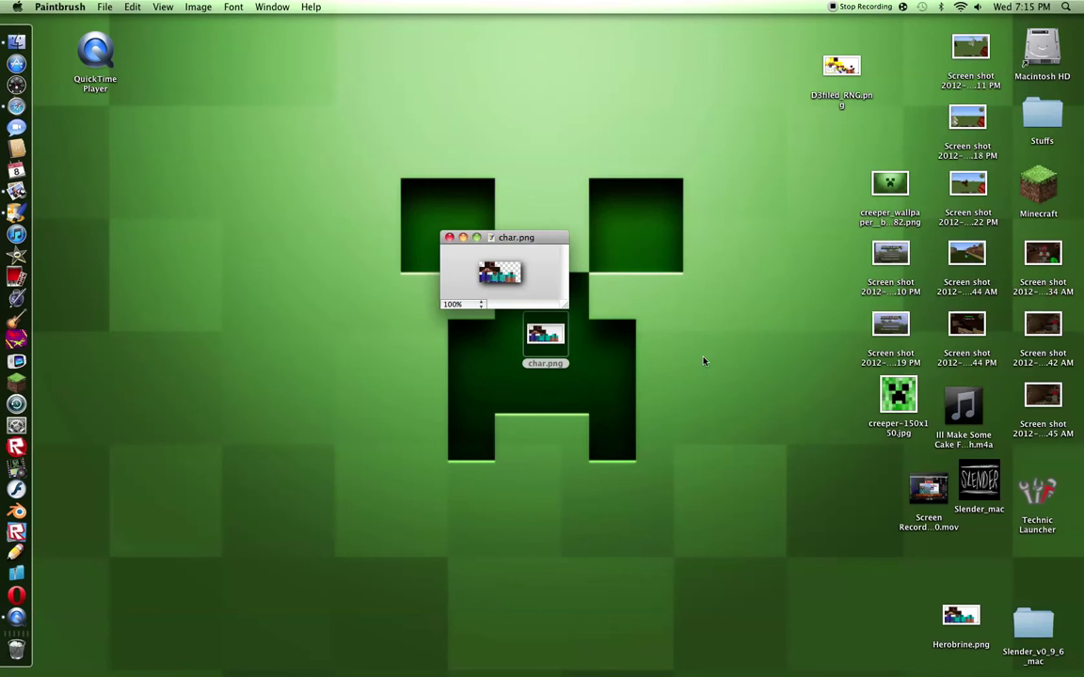
Quit Paintbrush, reopen char.png in it, and decline the Move to Applications prompt.
left_click(476, 238)
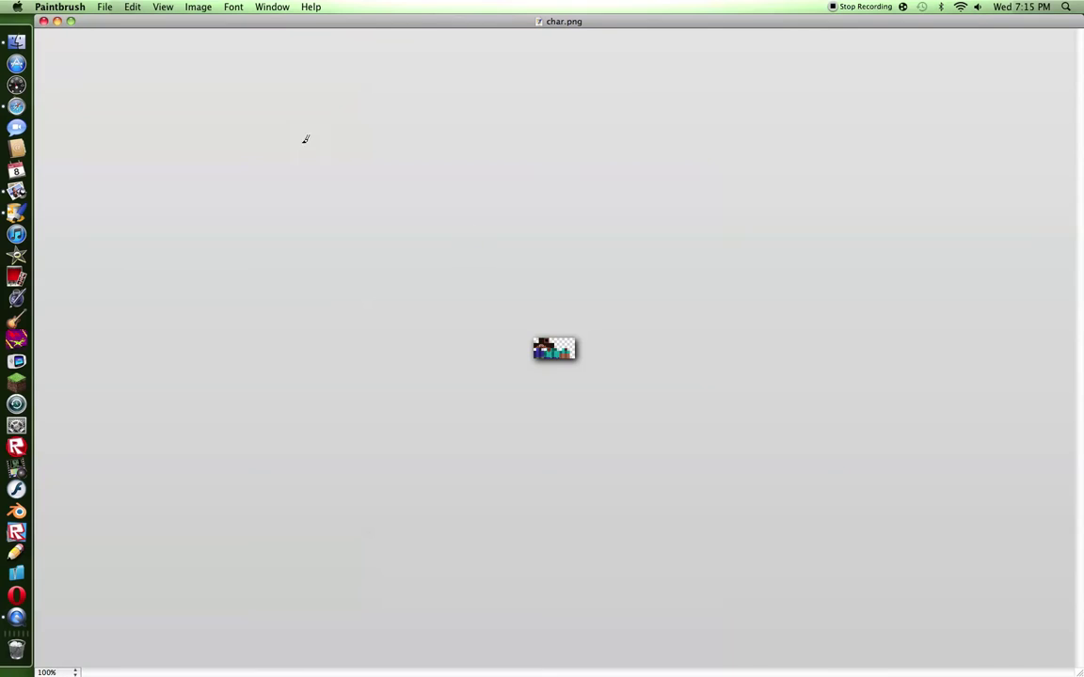
left_click(61, 7)
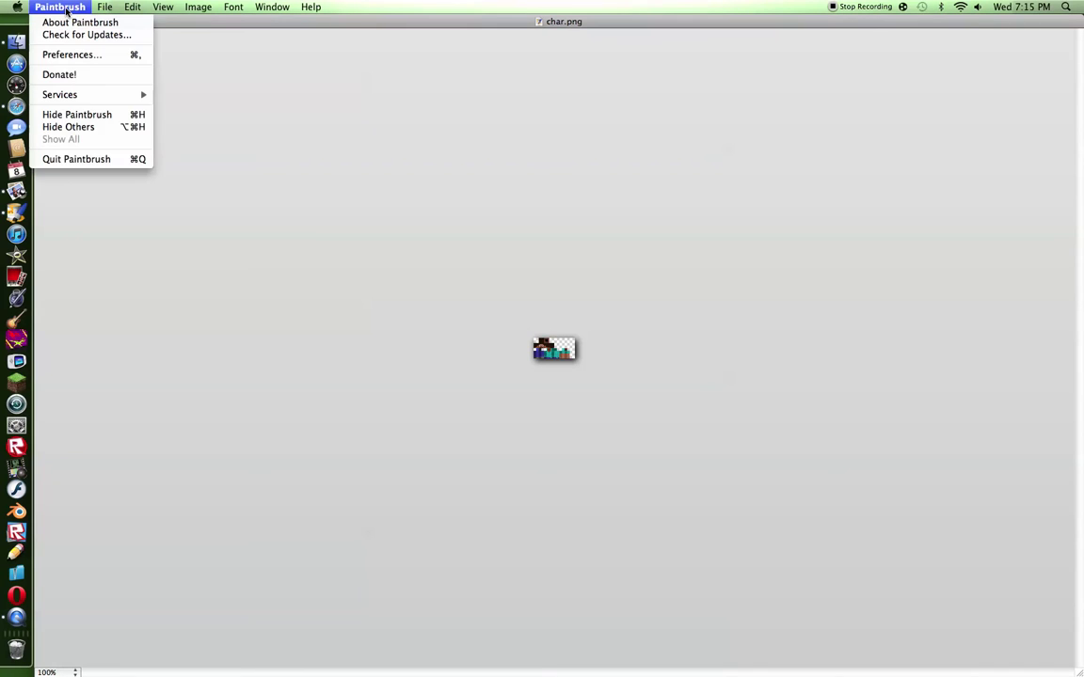
left_click(98, 149)
right_click(528, 331)
left_click(544, 336)
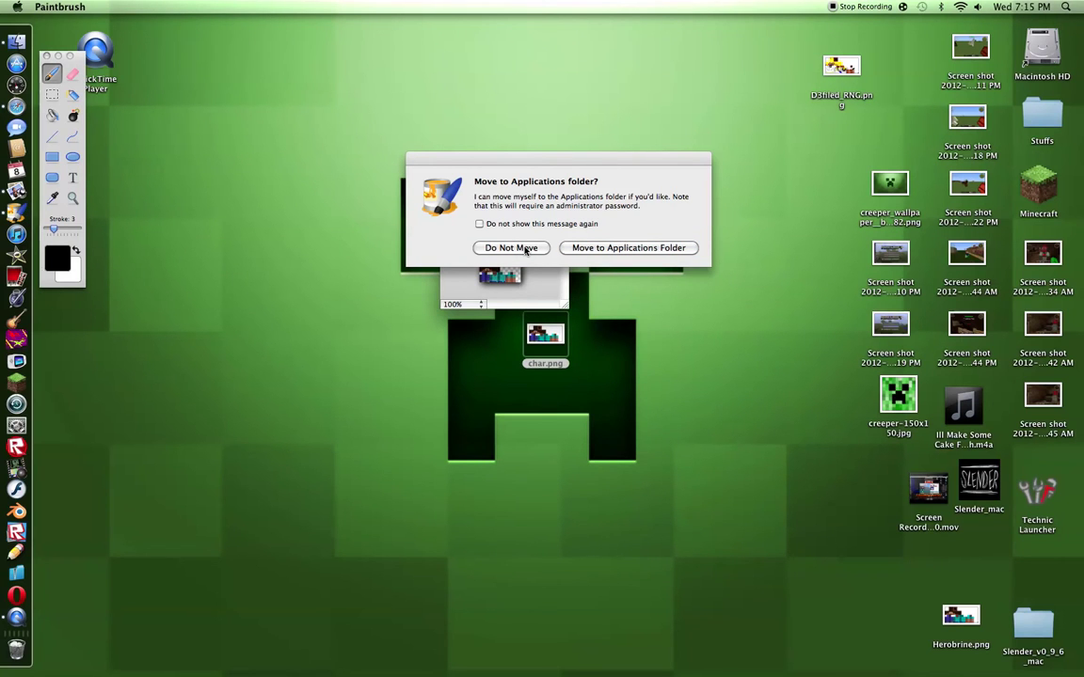
left_click(511, 249)
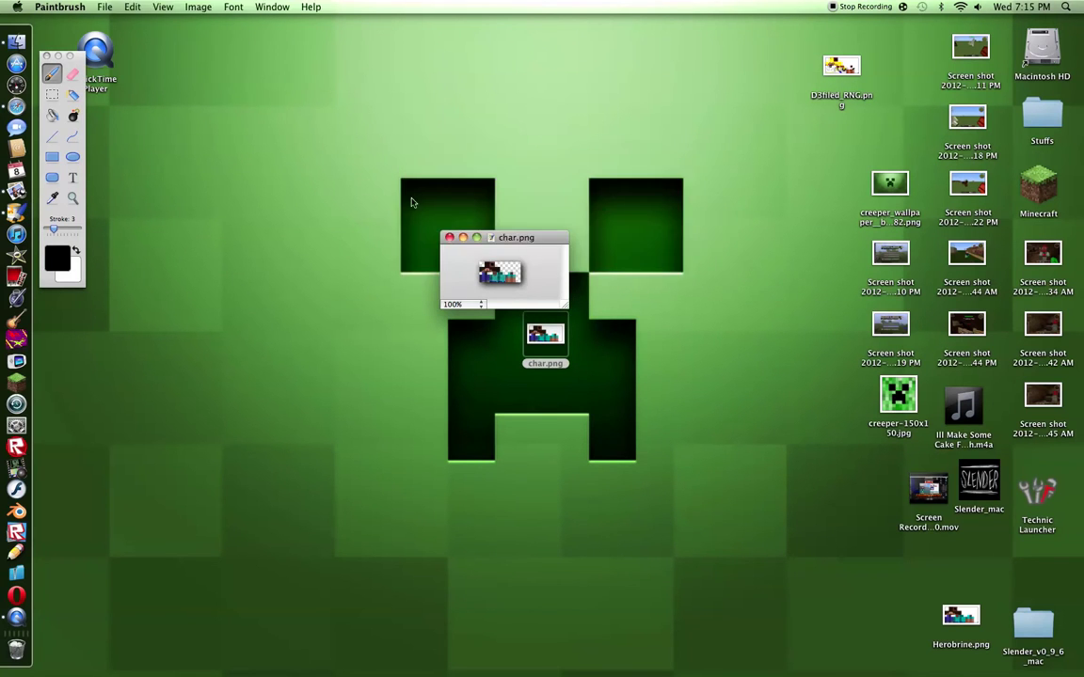
Maximise the char.png window and zoom in step by step from 200% to 1600%.
left_click(461, 231)
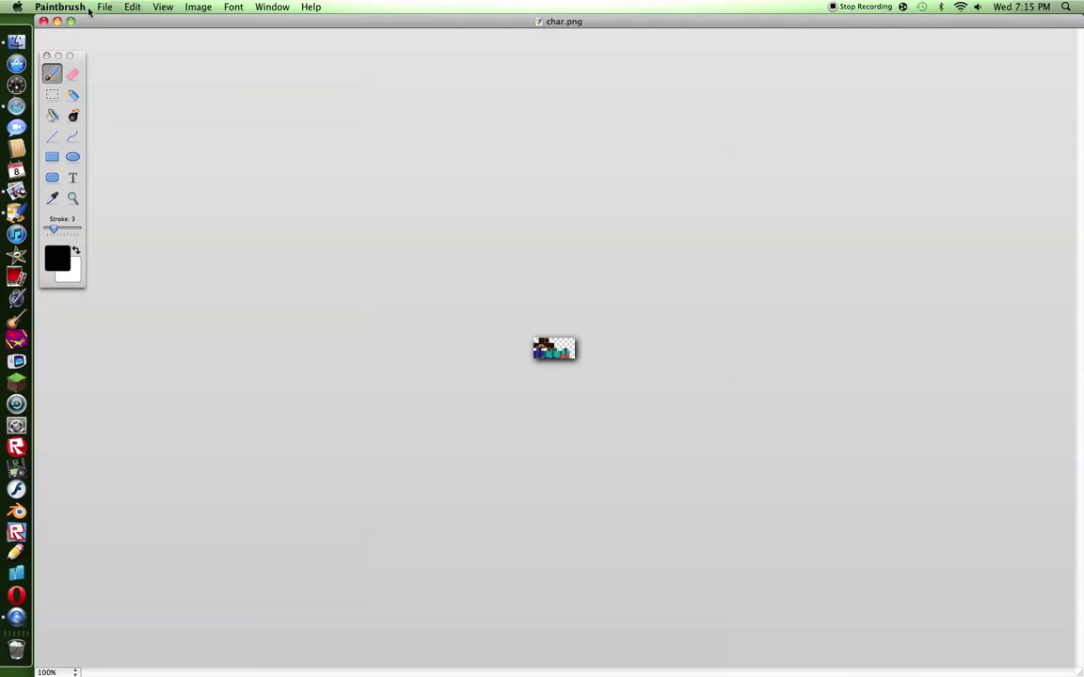
left_click(164, 7)
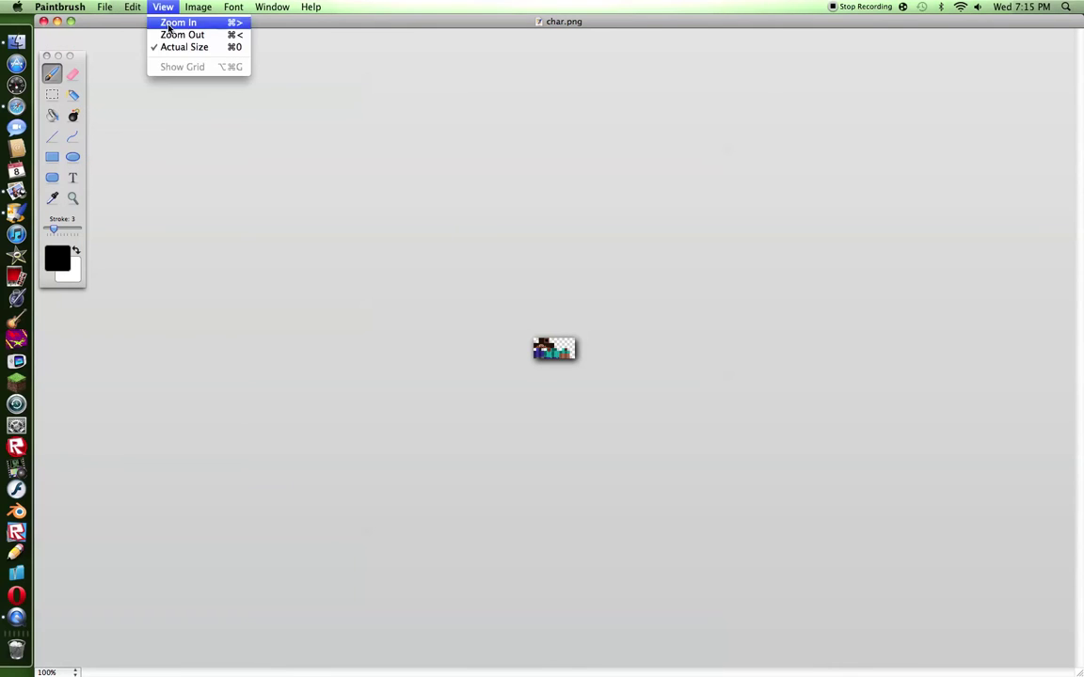
left_click(170, 21)
left_click(166, 7)
left_click(170, 22)
left_click(164, 6)
left_click(170, 21)
left_click(163, 7)
left_click(170, 22)
Set the pencil stroke width to 1 and bring up the Colors palette.
left_click(163, 8)
left_click(123, 217)
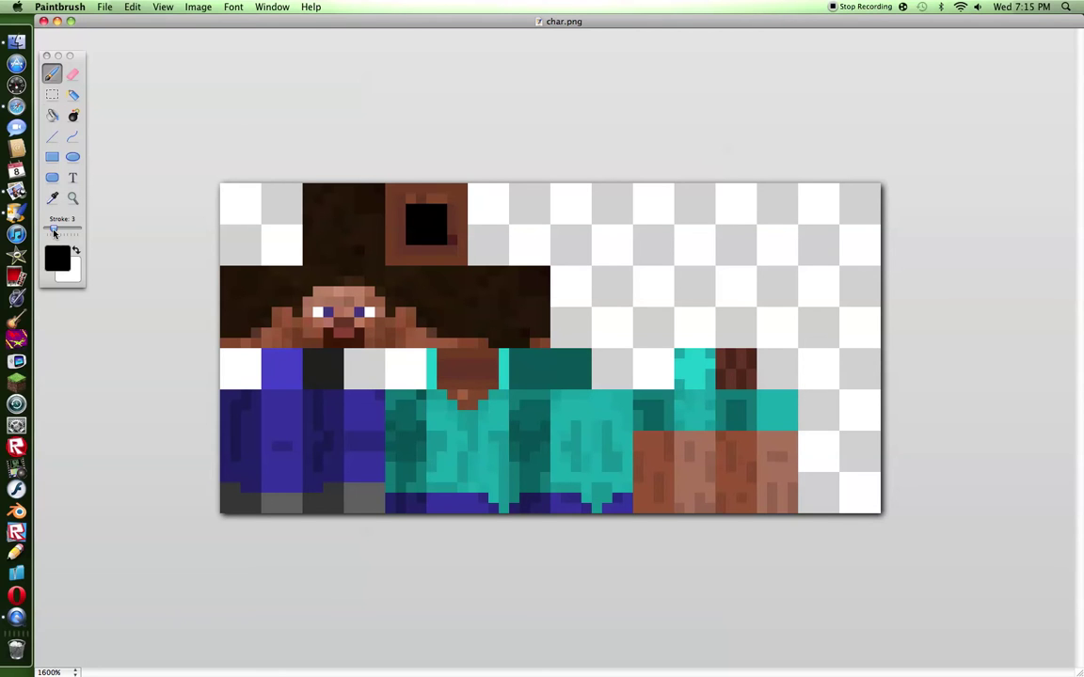
left_click_drag(53, 229, 47, 229)
left_click(56, 256)
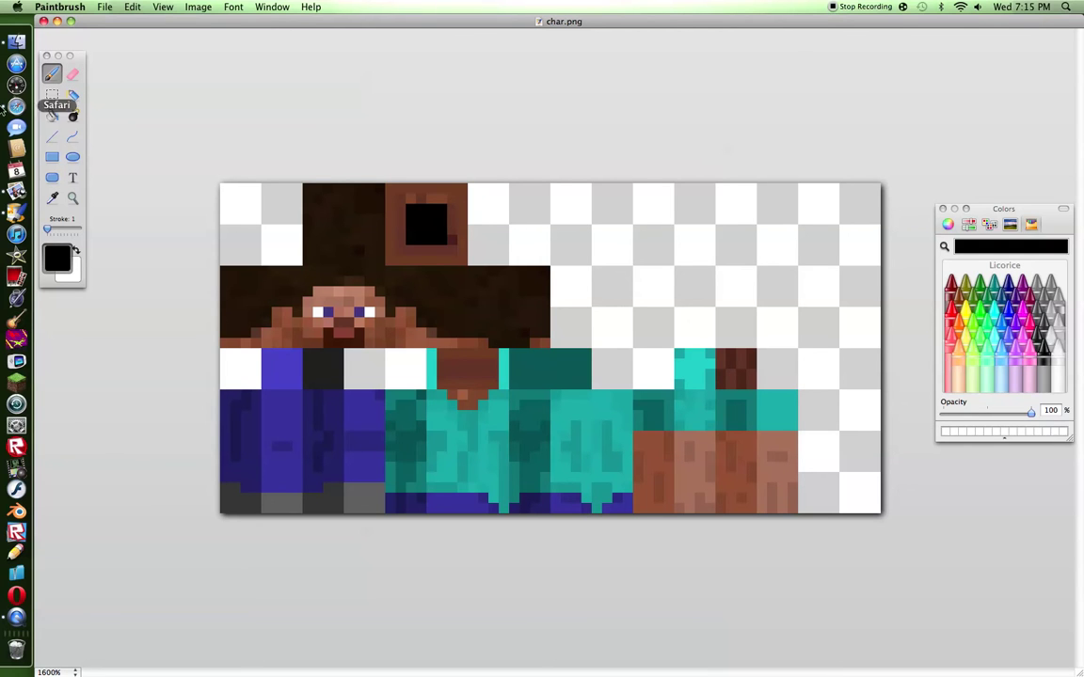
Draw a black patch on the teal shirt, add red pixels inside, and outline it in green.
left_click(943, 209)
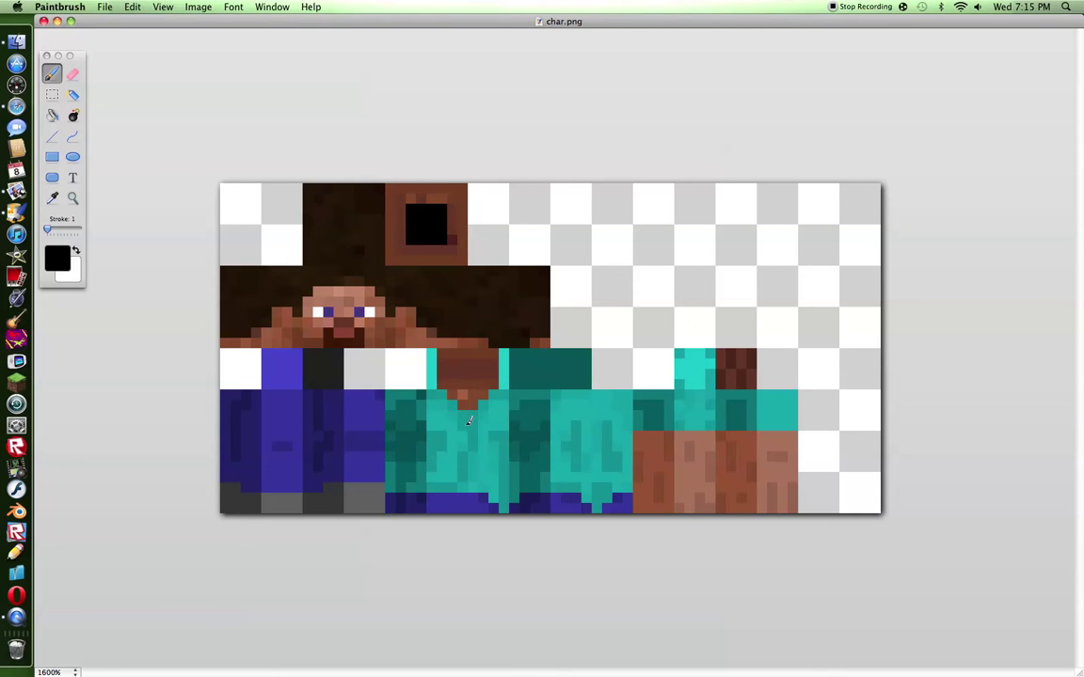
mouse_move(466, 422)
left_mouse_down()
mouse_move(442, 446)
mouse_move(446, 454)
mouse_move(463, 442)
mouse_move(463, 455)
mouse_move(475, 440)
mouse_move(481, 456)
mouse_move(498, 443)
mouse_move(492, 455)
mouse_move(450, 462)
mouse_move(487, 465)
mouse_move(465, 471)
mouse_move(491, 455)
mouse_move(465, 429)
left_mouse_up()
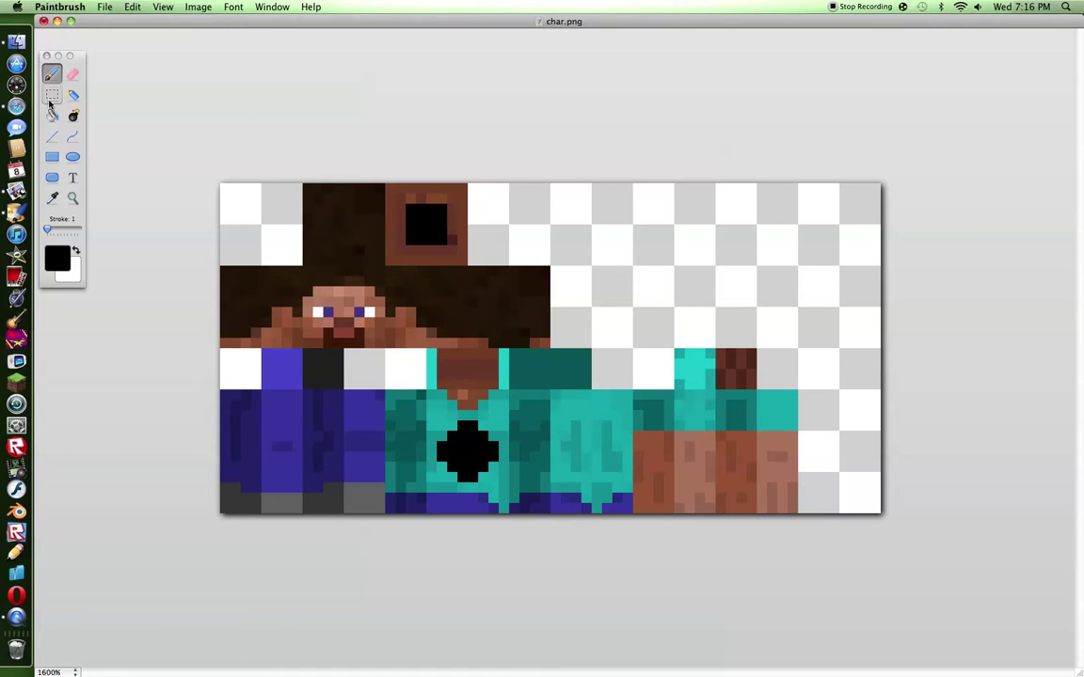
left_click(57, 258)
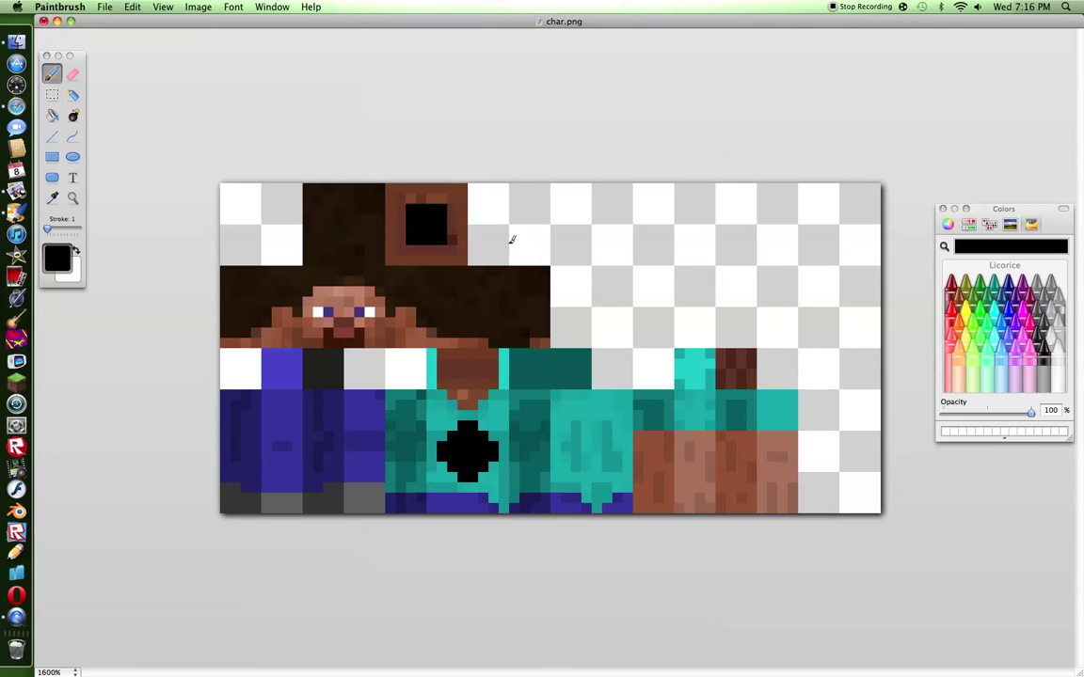
left_click(946, 314)
left_click(449, 434)
left_click(481, 434)
mouse_move(458, 456)
left_mouse_down()
mouse_move(480, 454)
mouse_move(477, 463)
left_mouse_up()
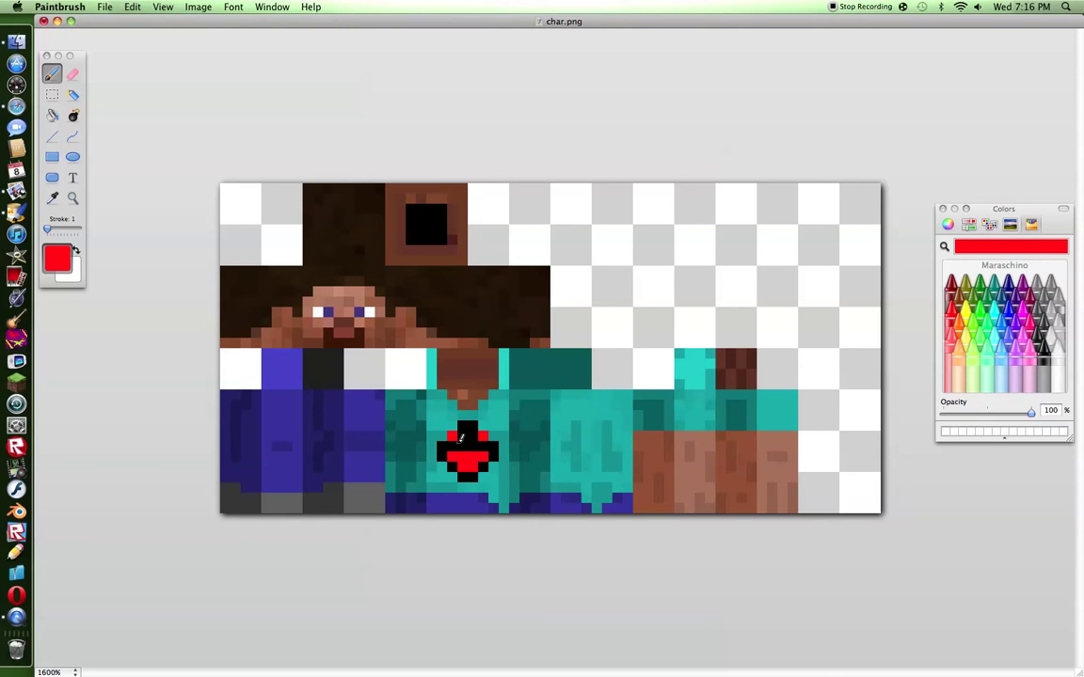
left_click(976, 315)
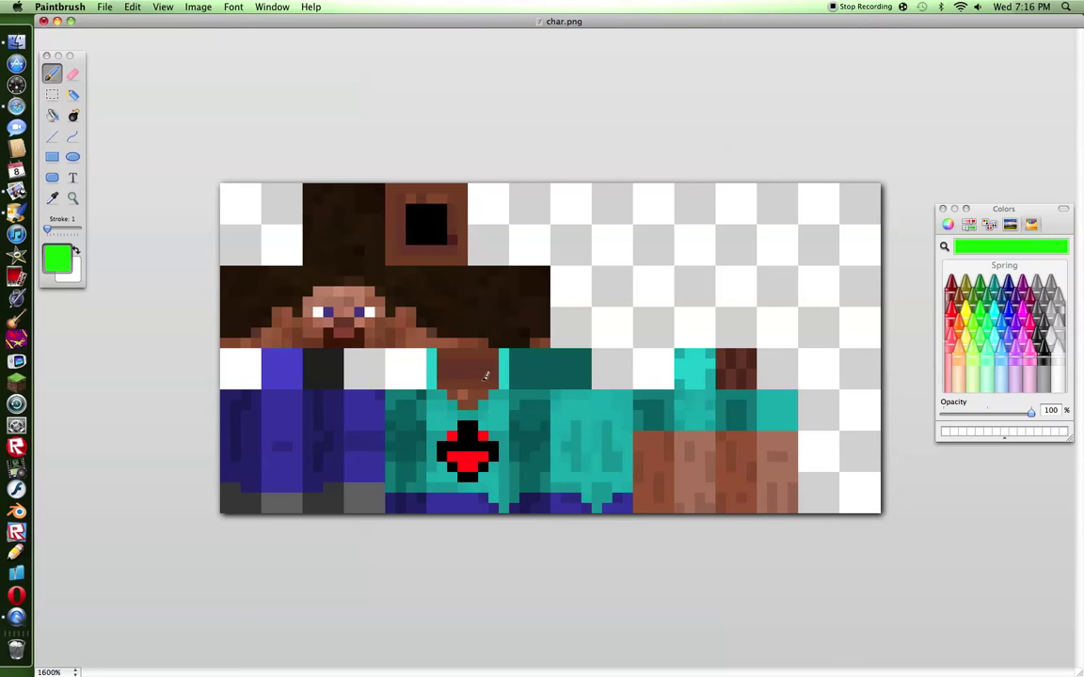
mouse_move(475, 414)
left_mouse_down()
mouse_move(435, 442)
mouse_move(461, 483)
mouse_move(486, 473)
mouse_move(488, 428)
left_mouse_up()
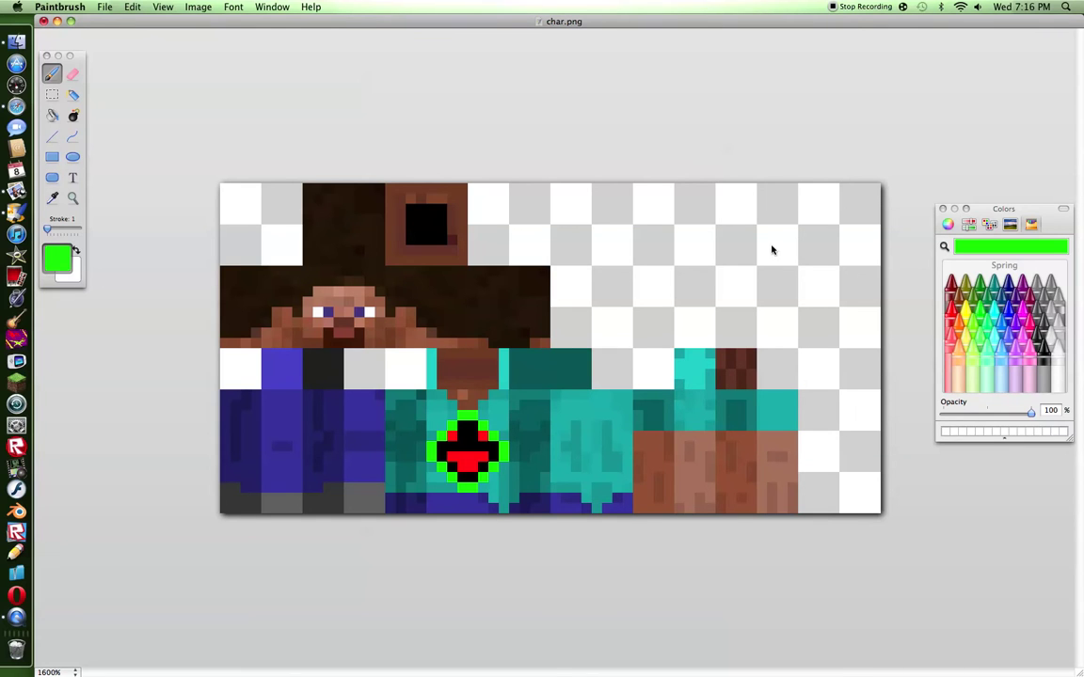
In Maraschino red, paint the shirt around and below the green circle, undoing stray pixels.
left_click(952, 319)
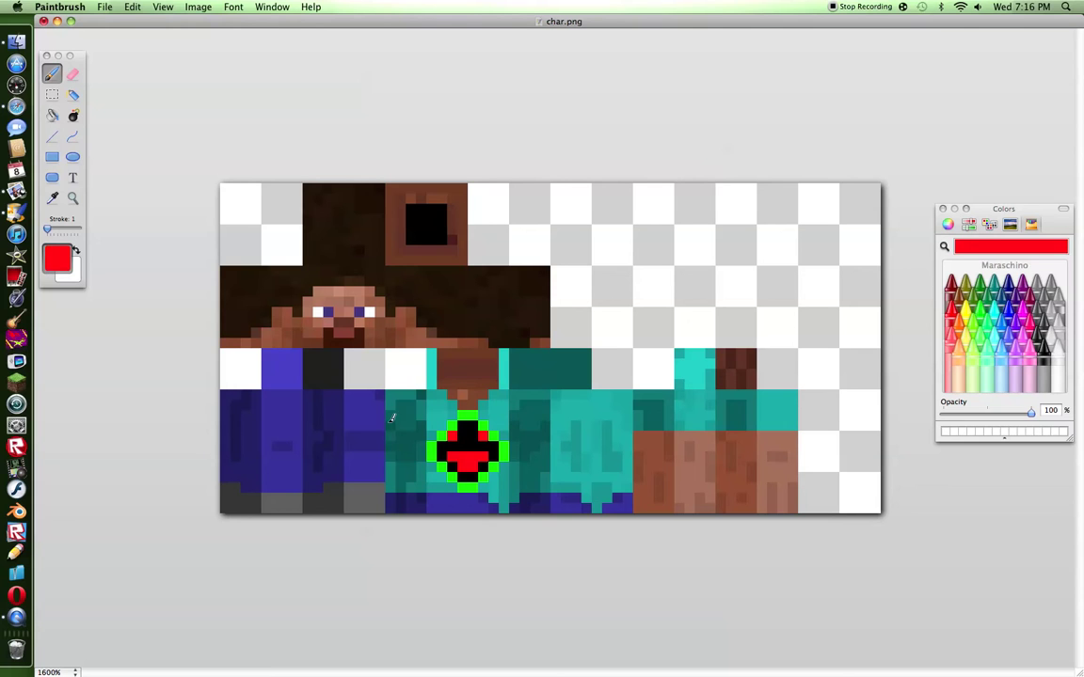
mouse_move(431, 387)
left_mouse_down()
mouse_move(432, 430)
mouse_move(436, 401)
mouse_move(483, 413)
mouse_move(496, 389)
mouse_move(505, 421)
left_mouse_up()
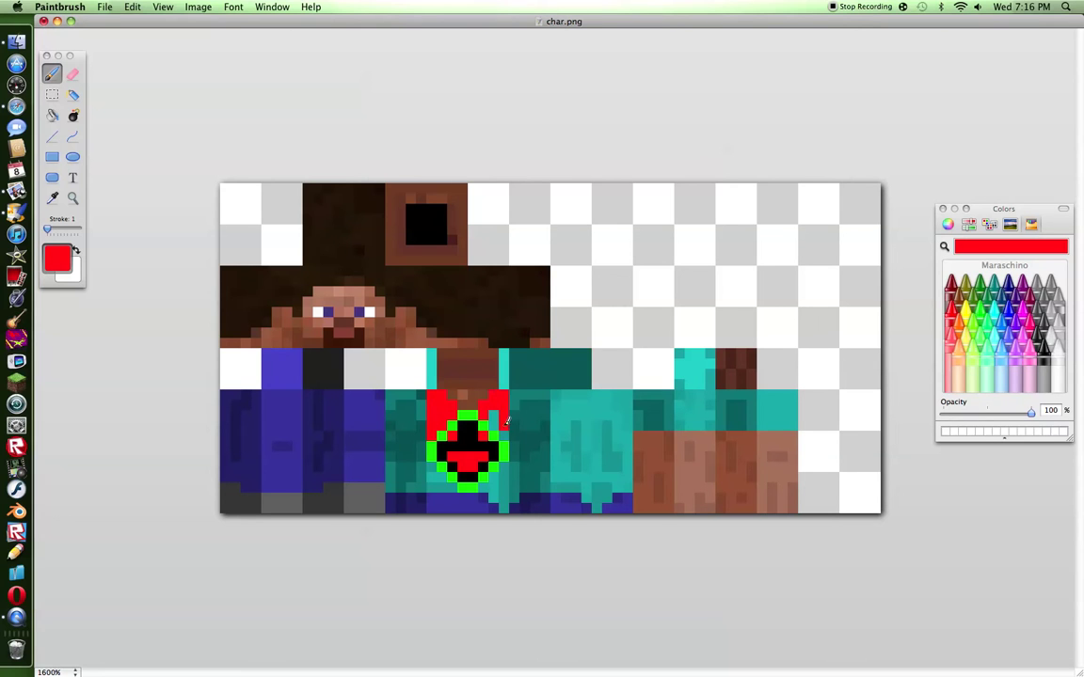
left_click(490, 414)
left_click_drag(431, 466, 450, 489)
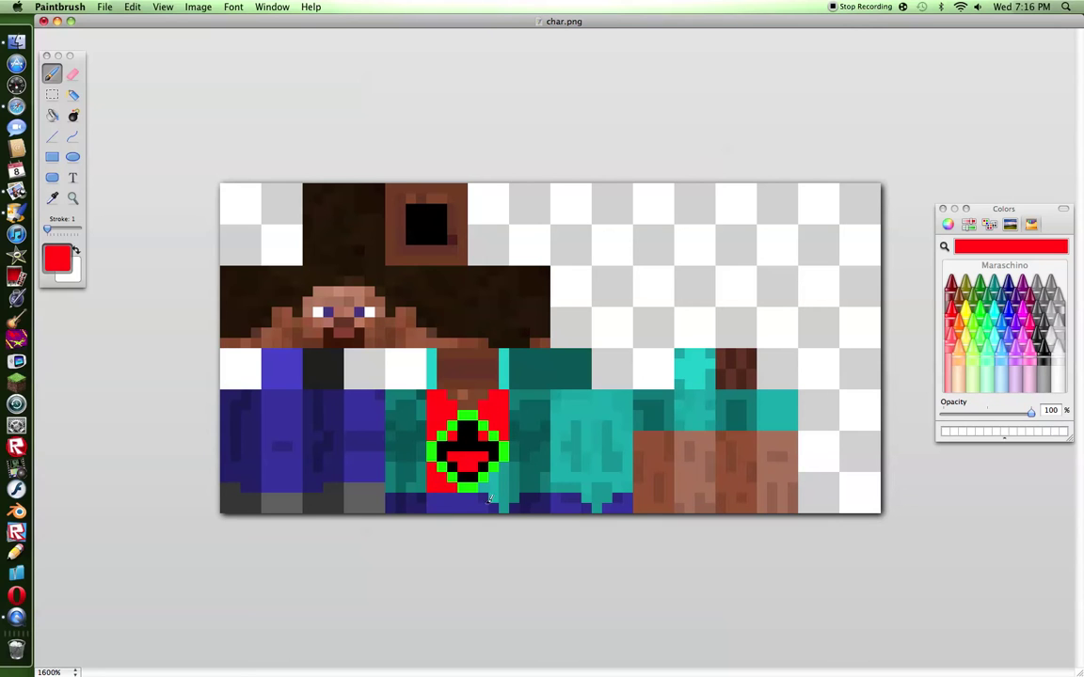
left_click(498, 482)
left_click(495, 500)
left_click(511, 489)
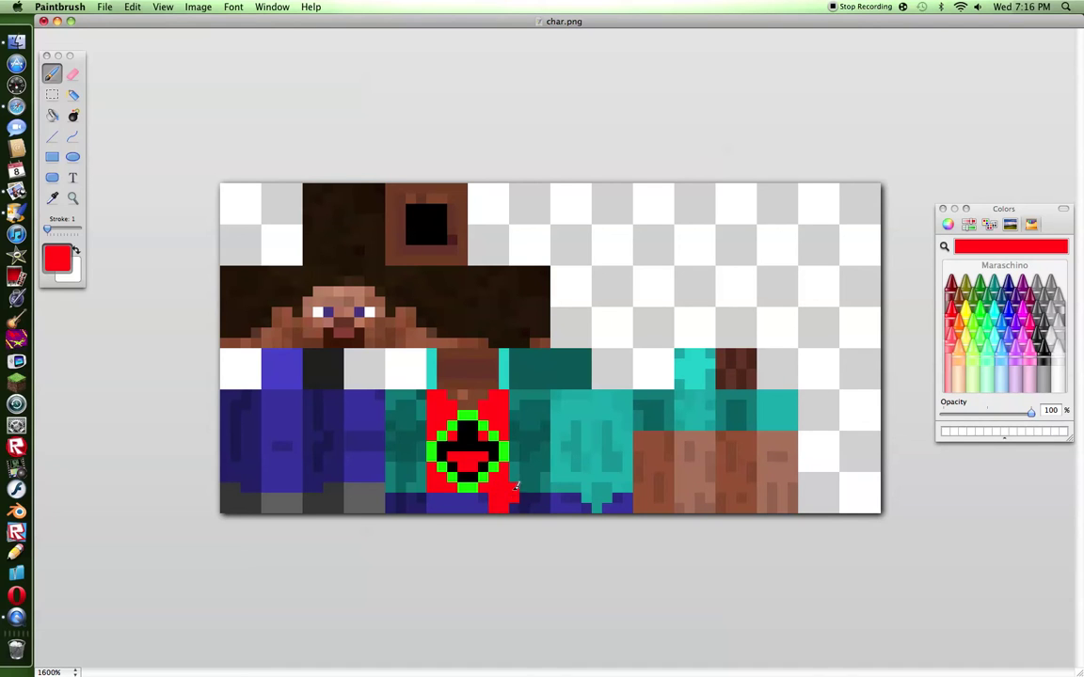
left_click(133, 6)
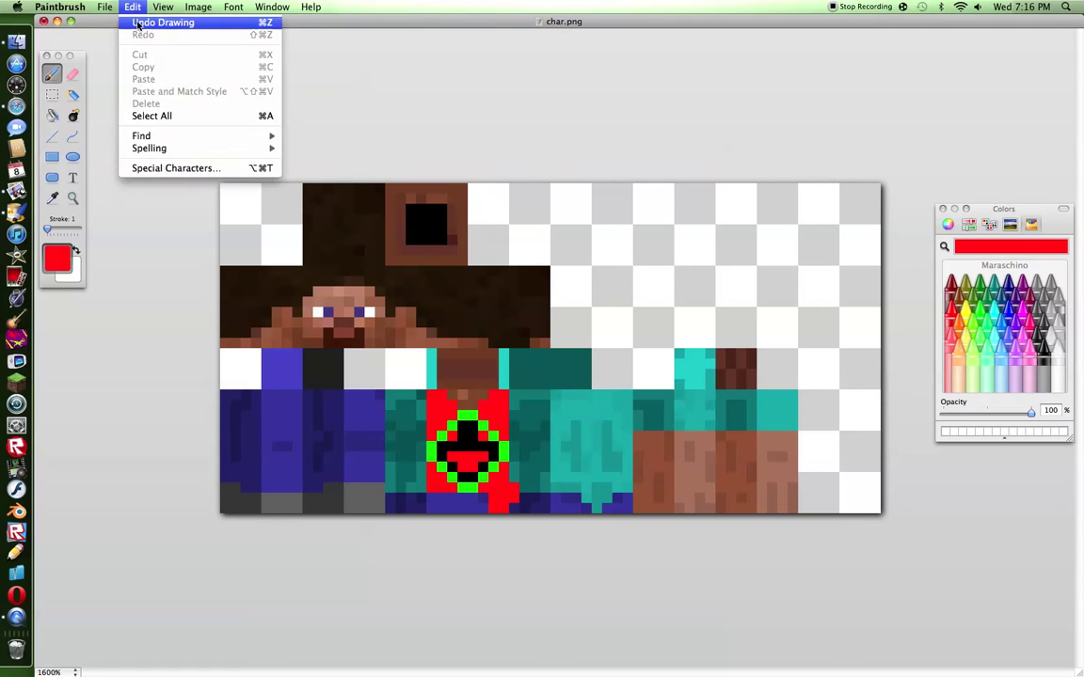
left_click(141, 20)
left_click_drag(503, 468, 500, 485)
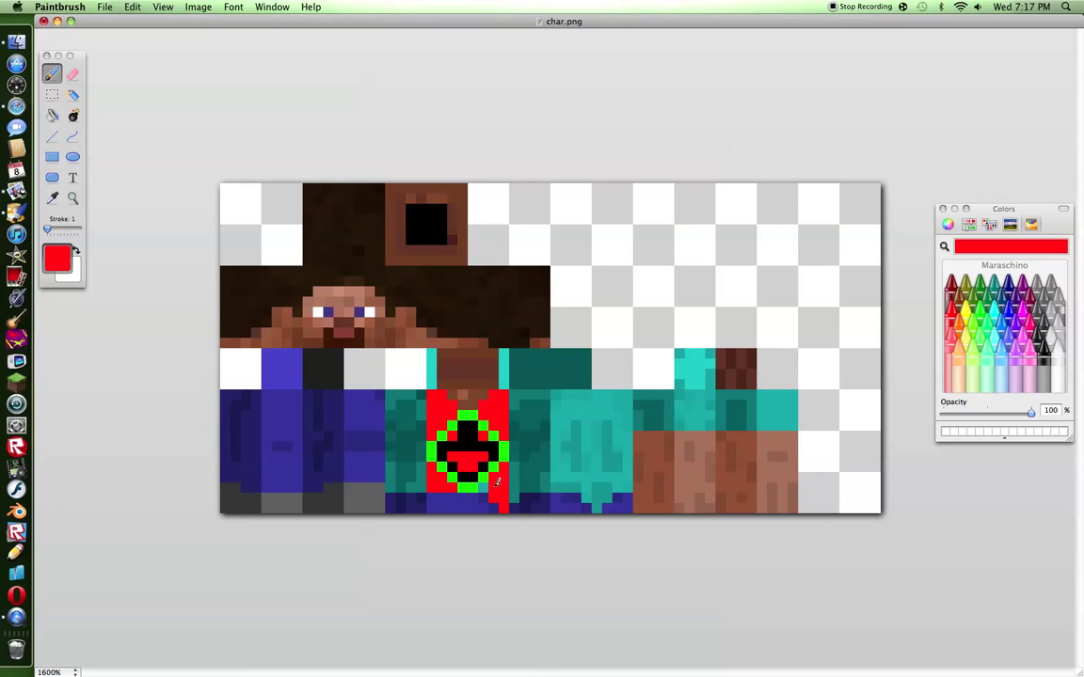
Paint red columns down the shirt and a left-side strip, undoing one stray stroke.
left_click_drag(505, 352, 507, 378)
left_click_drag(433, 352, 433, 379)
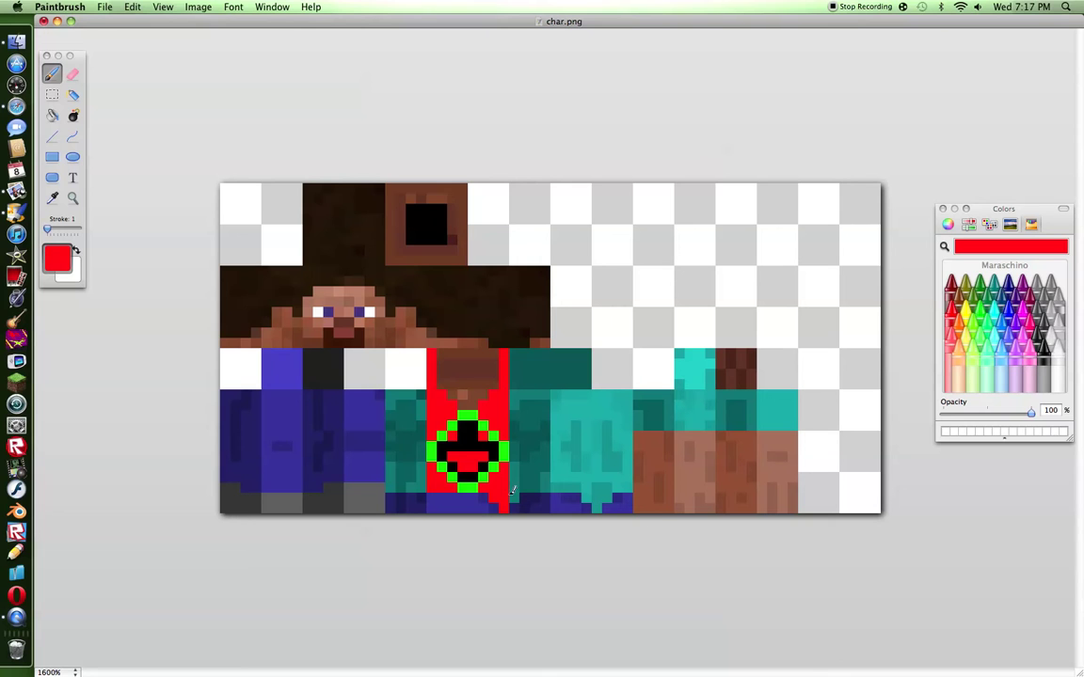
mouse_move(518, 497)
left_mouse_down()
mouse_move(520, 392)
mouse_move(549, 390)
mouse_move(547, 488)
mouse_move(527, 484)
mouse_move(528, 416)
mouse_move(533, 396)
mouse_move(538, 473)
left_mouse_up()
left_click_drag(431, 483, 377, 467)
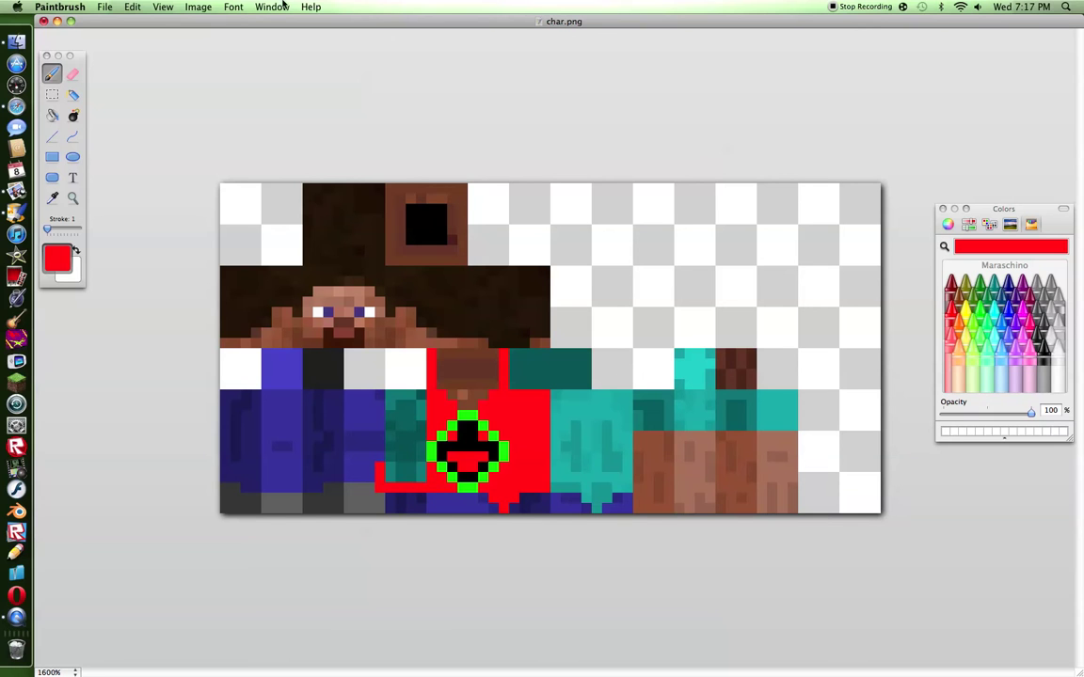
left_click(132, 6)
left_click(151, 27)
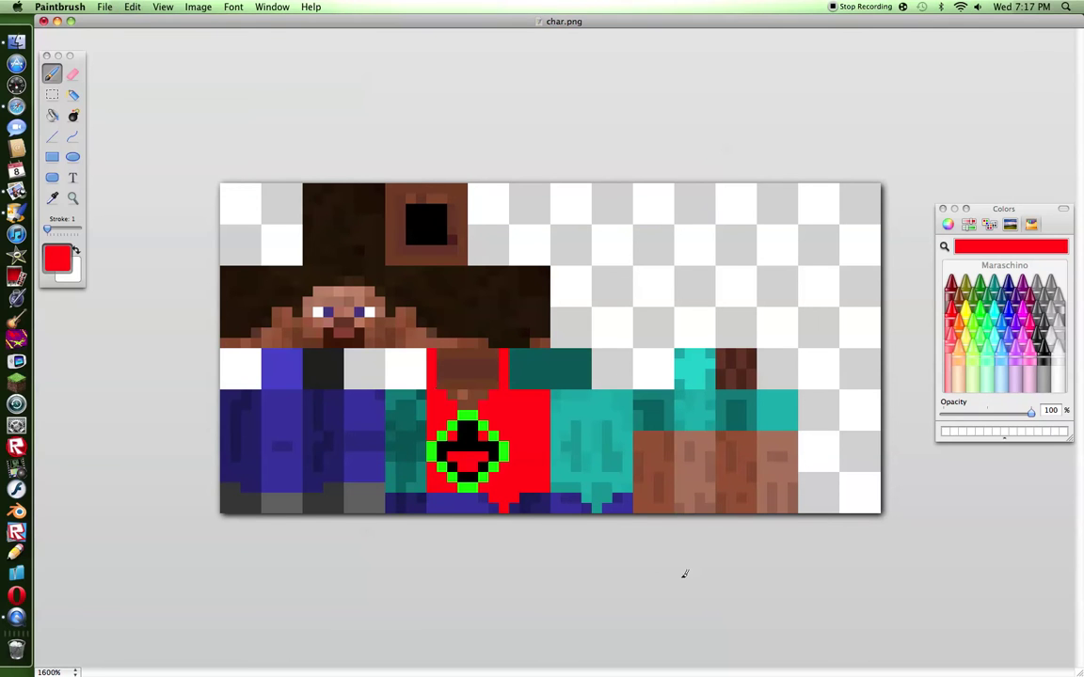
mouse_move(396, 390)
left_mouse_down()
mouse_move(395, 483)
mouse_move(425, 478)
mouse_move(421, 428)
left_mouse_up()
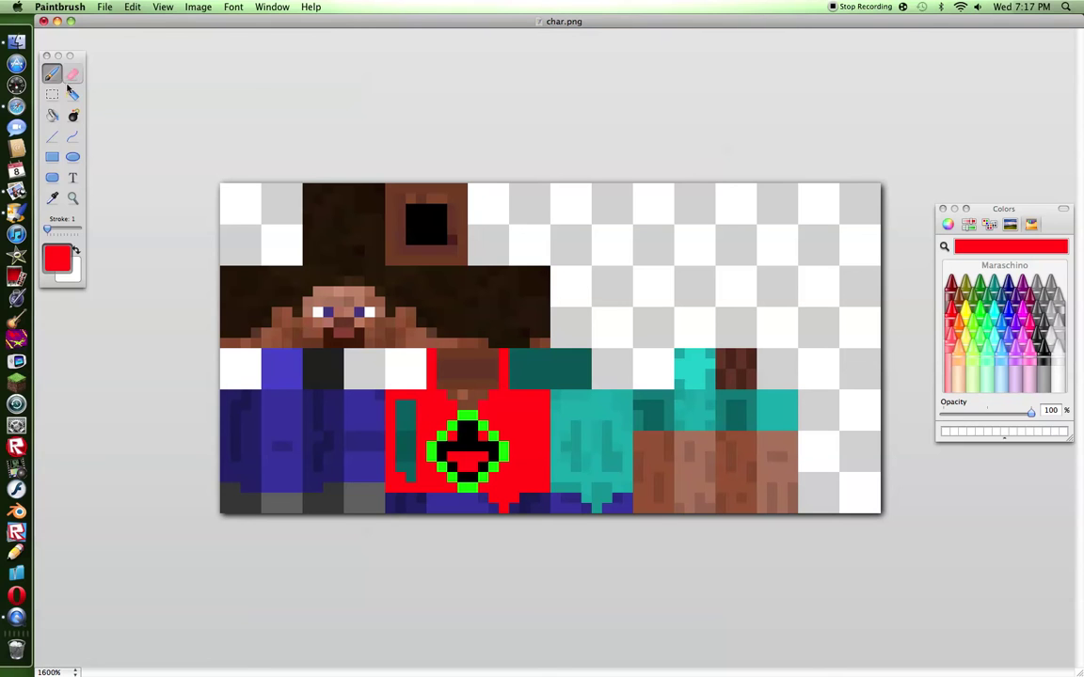
Flood-fill the torso's teal strip red and brush the remaining teal pixels red.
left_click(52, 114)
left_click(411, 416)
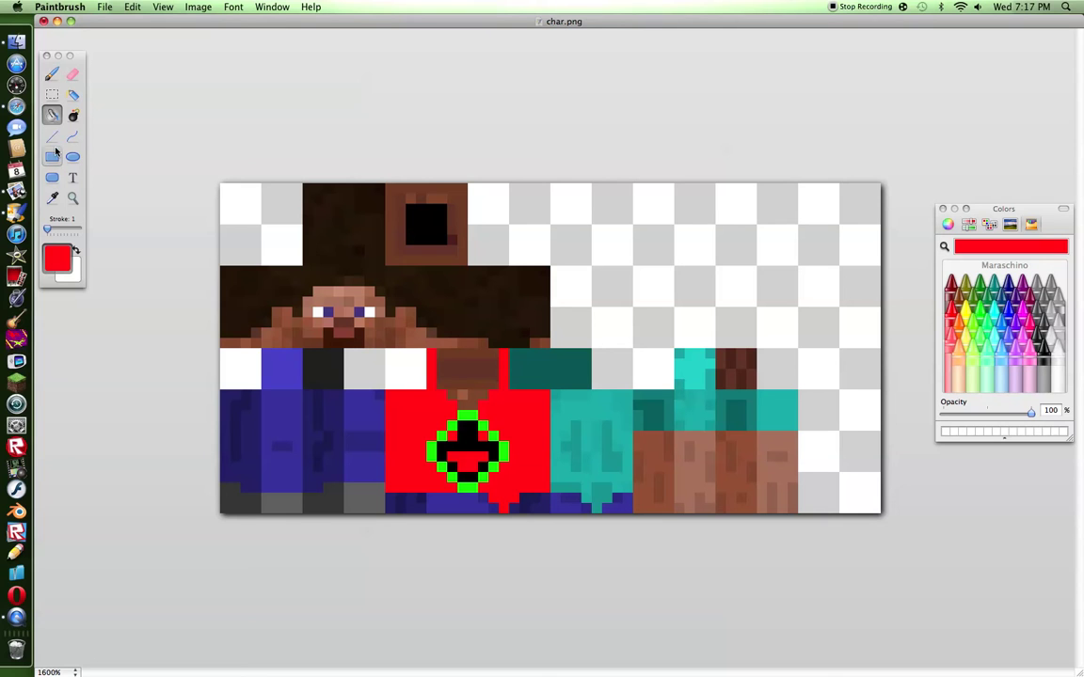
left_click(51, 73)
mouse_move(550, 482)
left_mouse_down()
mouse_move(631, 486)
mouse_move(590, 498)
mouse_move(607, 494)
mouse_move(600, 506)
mouse_move(594, 413)
mouse_move(595, 469)
mouse_move(589, 442)
mouse_move(589, 471)
mouse_move(546, 475)
mouse_move(556, 457)
mouse_move(559, 472)
mouse_move(584, 452)
mouse_move(571, 467)
mouse_move(556, 406)
mouse_move(561, 435)
mouse_move(578, 433)
mouse_move(577, 415)
mouse_move(556, 413)
mouse_move(585, 404)
mouse_move(563, 394)
mouse_move(632, 395)
mouse_move(630, 471)
mouse_move(605, 470)
mouse_move(618, 415)
mouse_move(596, 406)
mouse_move(610, 402)
mouse_move(575, 402)
left_mouse_up()
left_click(598, 505)
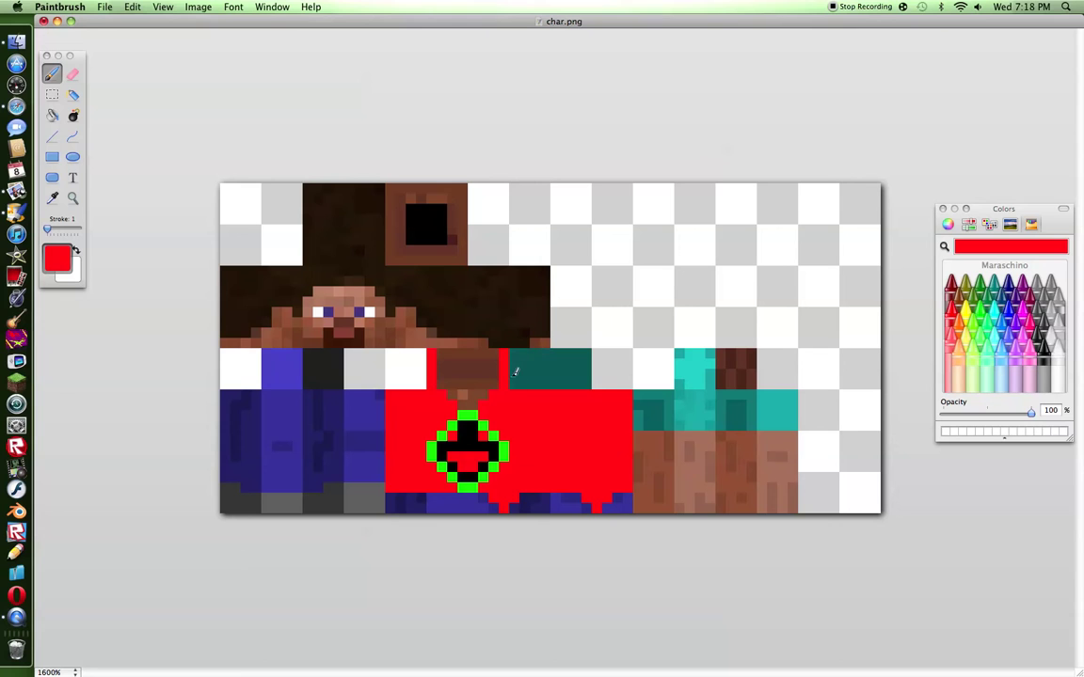
Paint the teal block Licorice black and draw a black belt line across the trousers.
left_click(1039, 373)
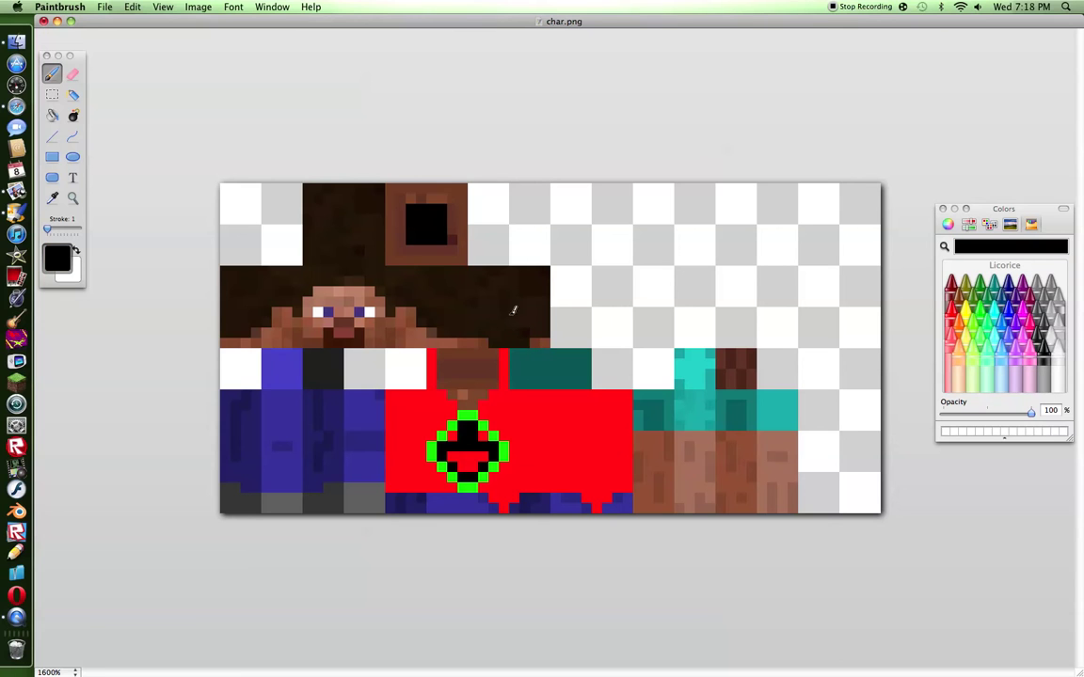
mouse_move(516, 359)
left_mouse_down()
mouse_move(517, 380)
mouse_move(589, 380)
mouse_move(589, 352)
mouse_move(519, 353)
mouse_move(527, 377)
mouse_move(568, 369)
mouse_move(554, 354)
mouse_move(538, 358)
left_mouse_up()
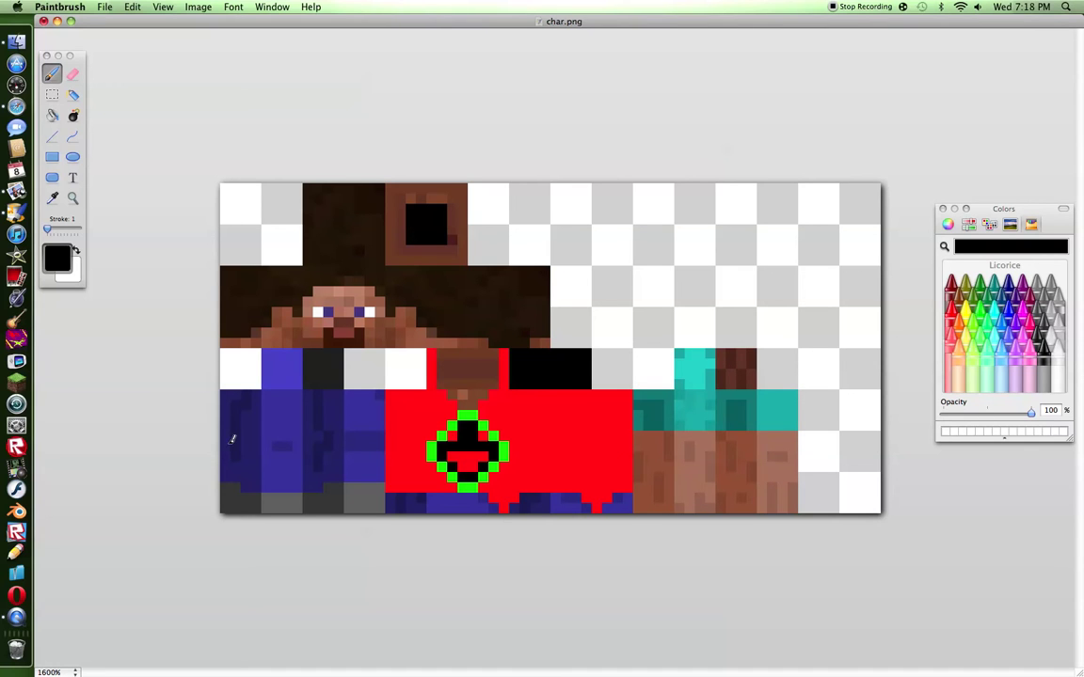
left_click_drag(225, 446, 384, 446)
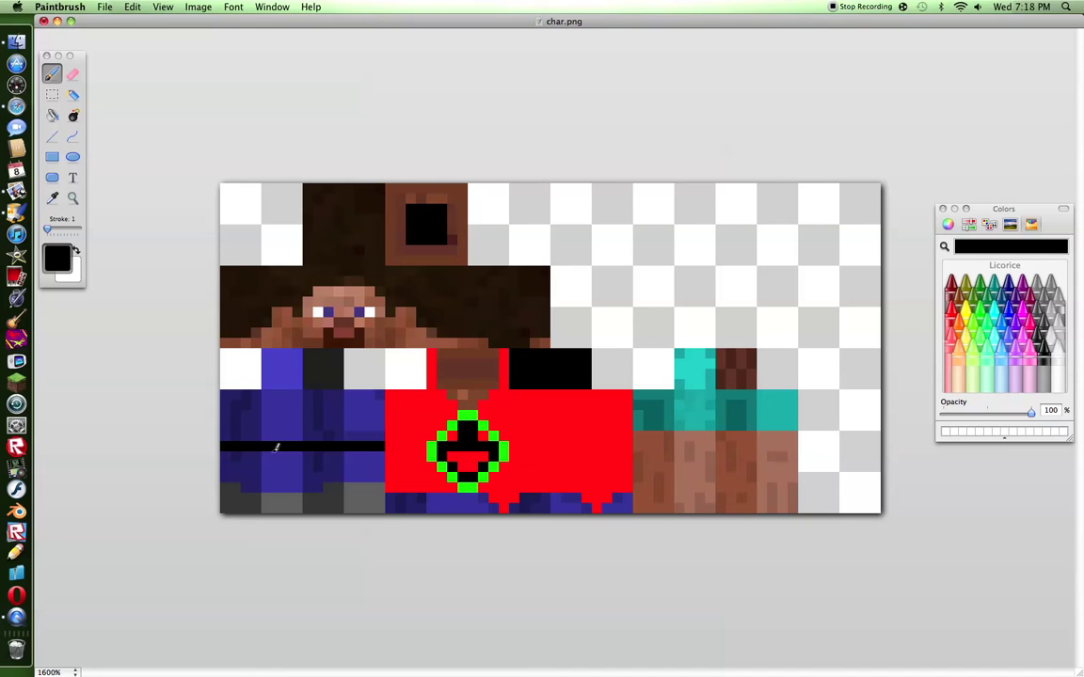
left_click(276, 456)
Pencil a black-and-Snow-white checkered strip below the belt and redraw the belt line in Lemon yellow.
left_click(279, 471)
left_click(288, 481)
left_click(279, 497)
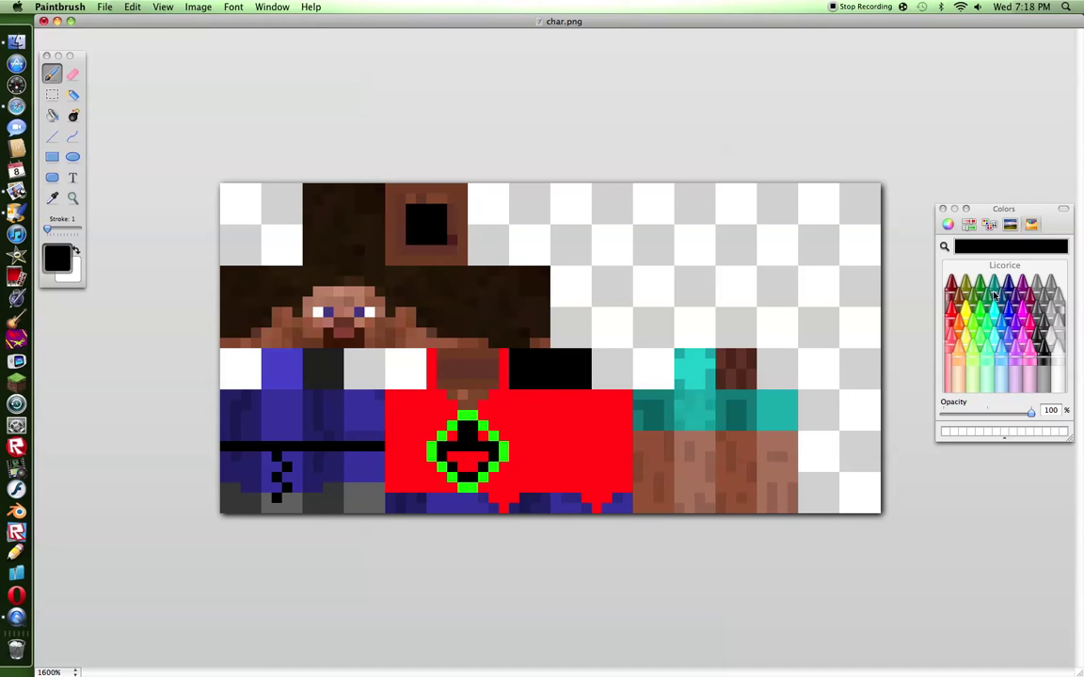
left_click(1055, 365)
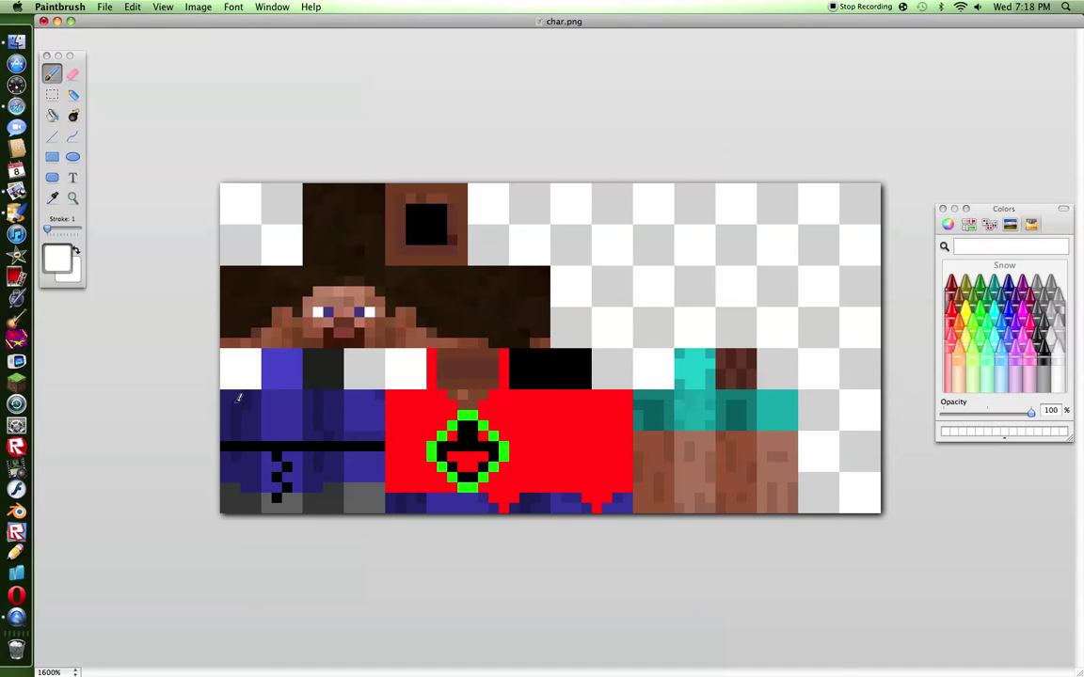
left_click(277, 457)
left_click(286, 468)
left_click(276, 489)
left_click(287, 499)
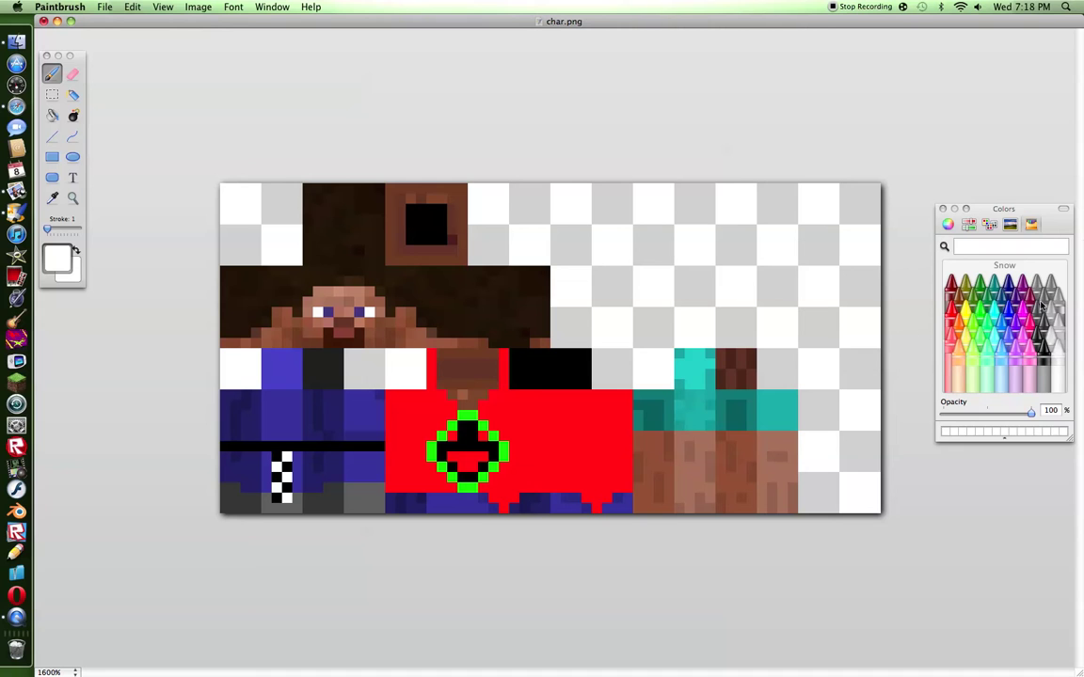
left_click(959, 327)
mouse_move(297, 455)
left_mouse_down()
mouse_move(382, 452)
mouse_move(228, 457)
left_mouse_up()
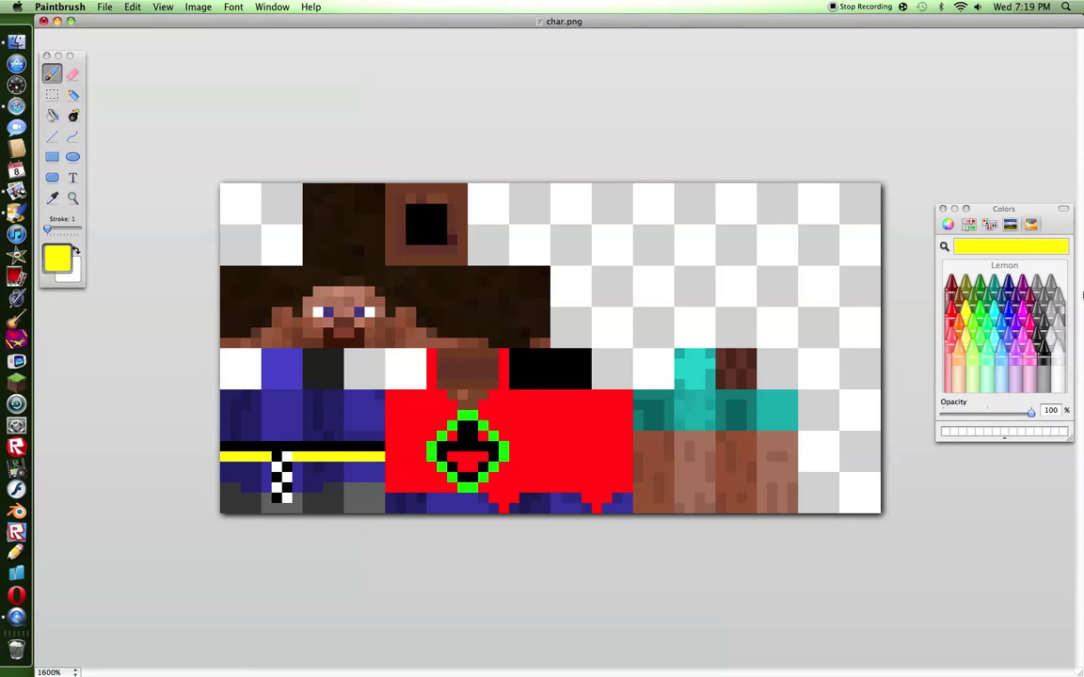
Paint the trousers below the belt Maraschino red and draw a Tangerine orange line at their right edge.
left_click(951, 320)
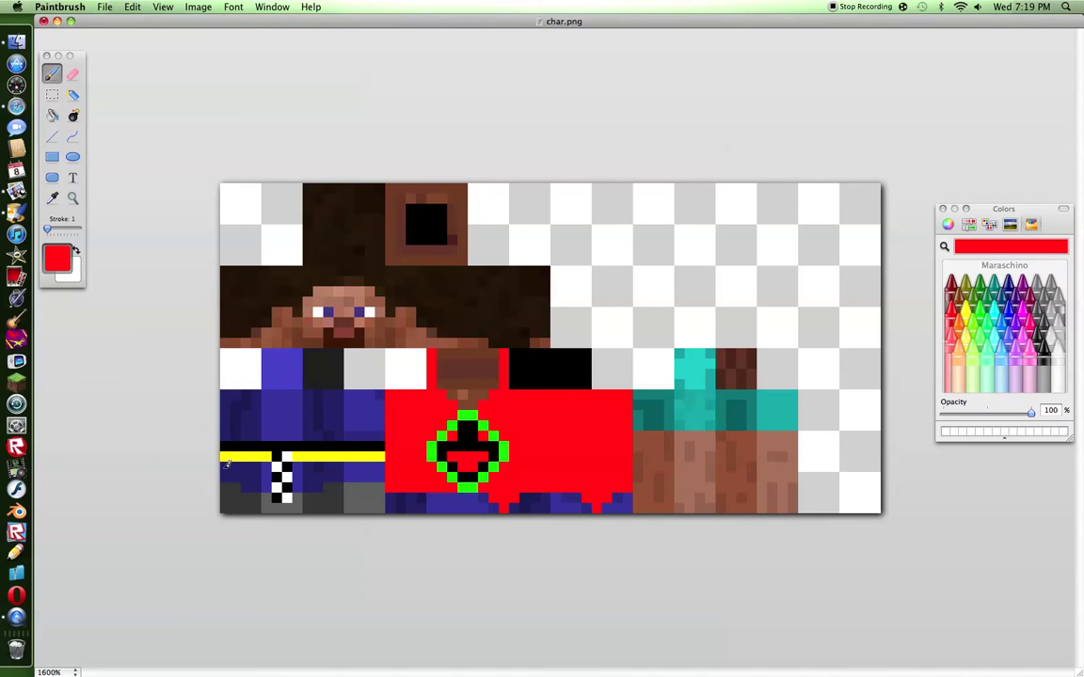
mouse_move(228, 465)
left_mouse_down()
mouse_move(227, 509)
mouse_move(373, 509)
mouse_move(347, 505)
mouse_move(381, 503)
mouse_move(382, 466)
mouse_move(301, 469)
mouse_move(303, 494)
mouse_move(351, 498)
mouse_move(366, 497)
mouse_move(368, 481)
mouse_move(312, 488)
mouse_move(365, 487)
mouse_move(224, 470)
mouse_move(237, 464)
mouse_move(274, 466)
mouse_move(267, 501)
mouse_move(232, 499)
mouse_move(255, 473)
left_mouse_up()
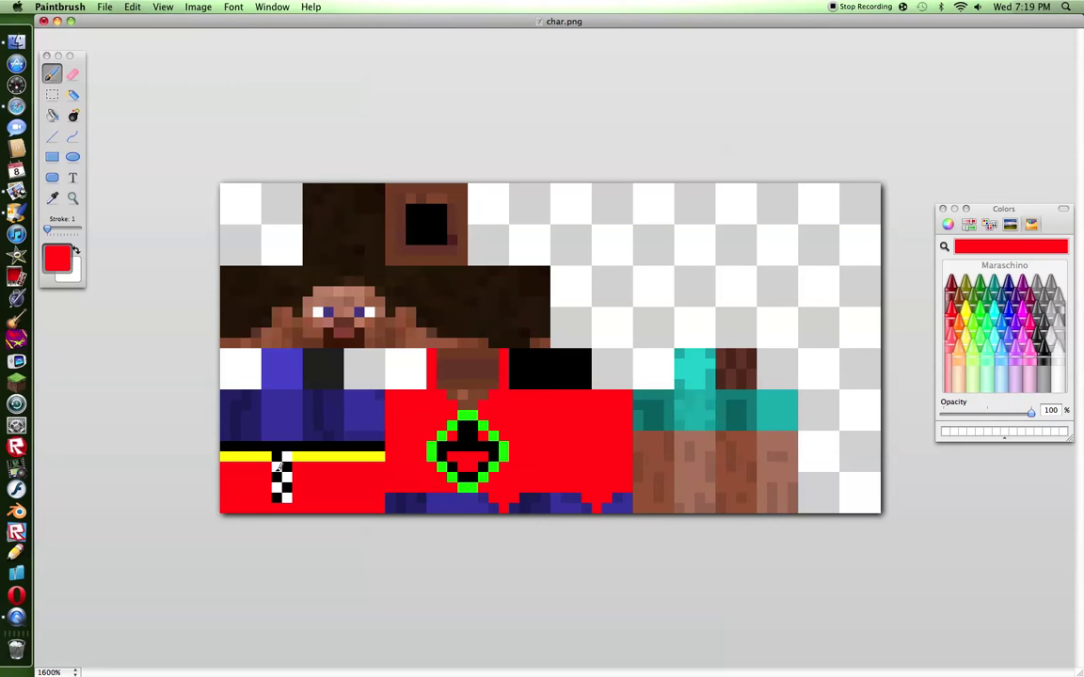
left_click(958, 309)
left_click_drag(381, 468, 384, 499)
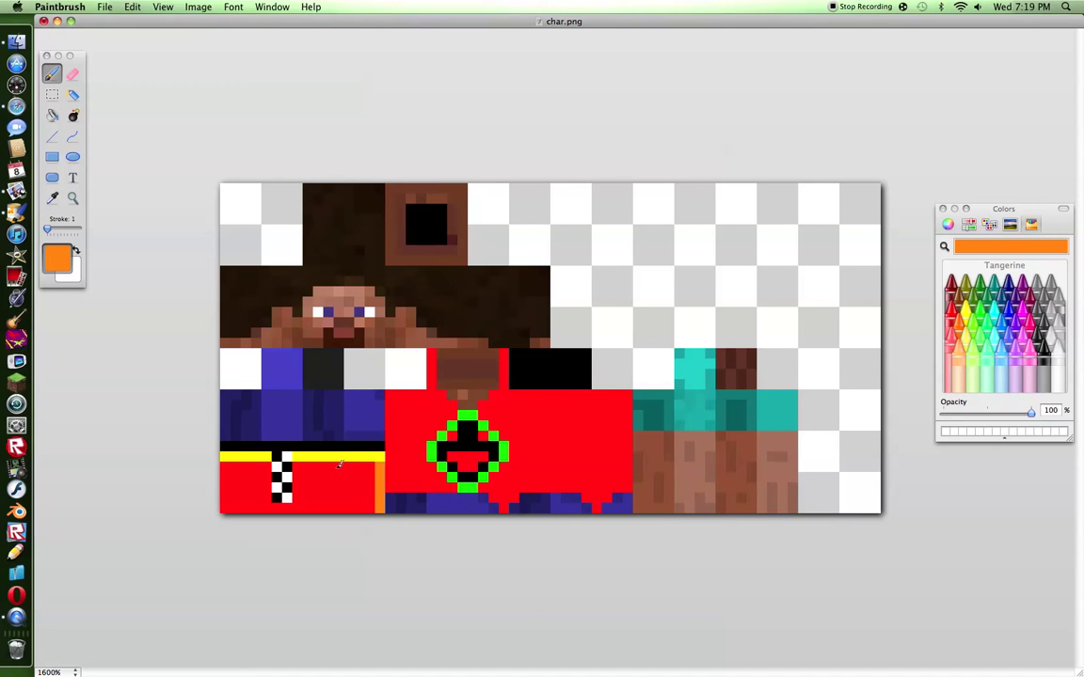
Draw three vertical Tangerine stripes and one diagonal stroke across the red legs.
left_click_drag(350, 462, 350, 505)
left_click_drag(308, 465, 309, 507)
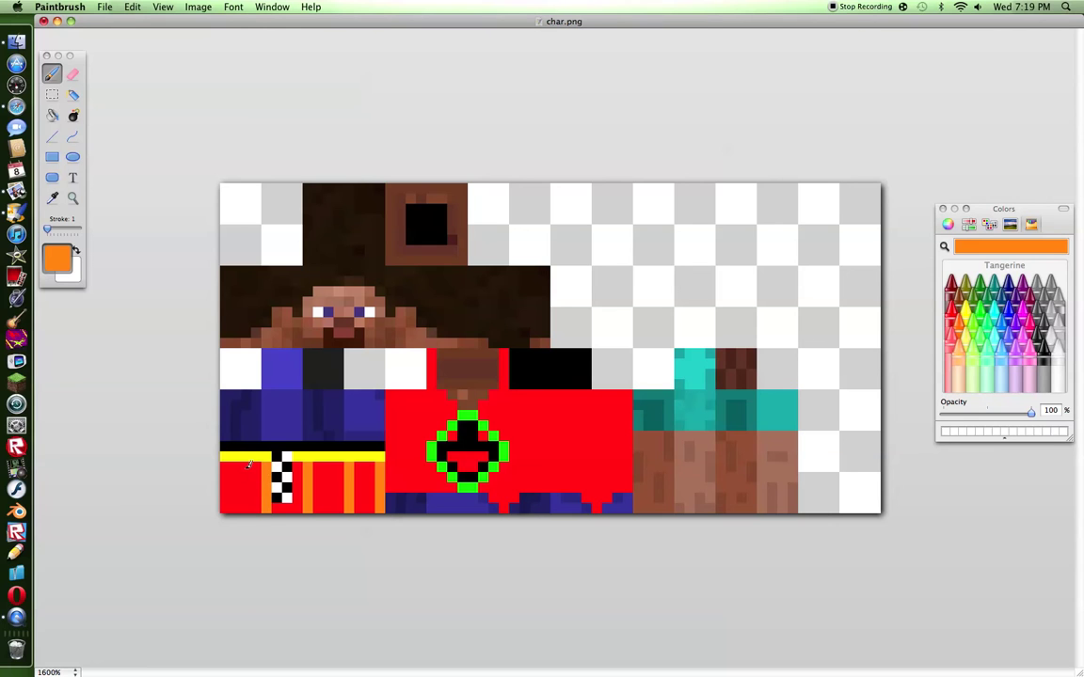
left_click_drag(223, 459, 226, 512)
left_click_drag(242, 468, 260, 484)
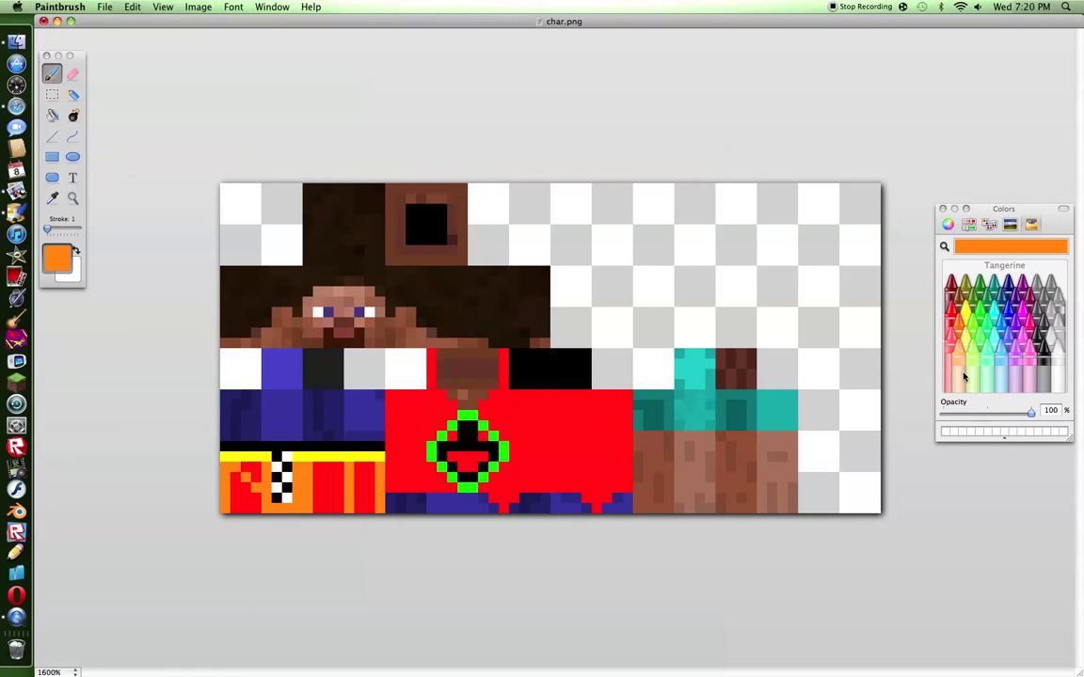
Colour both eyes Blueberry blue.
left_click(994, 308)
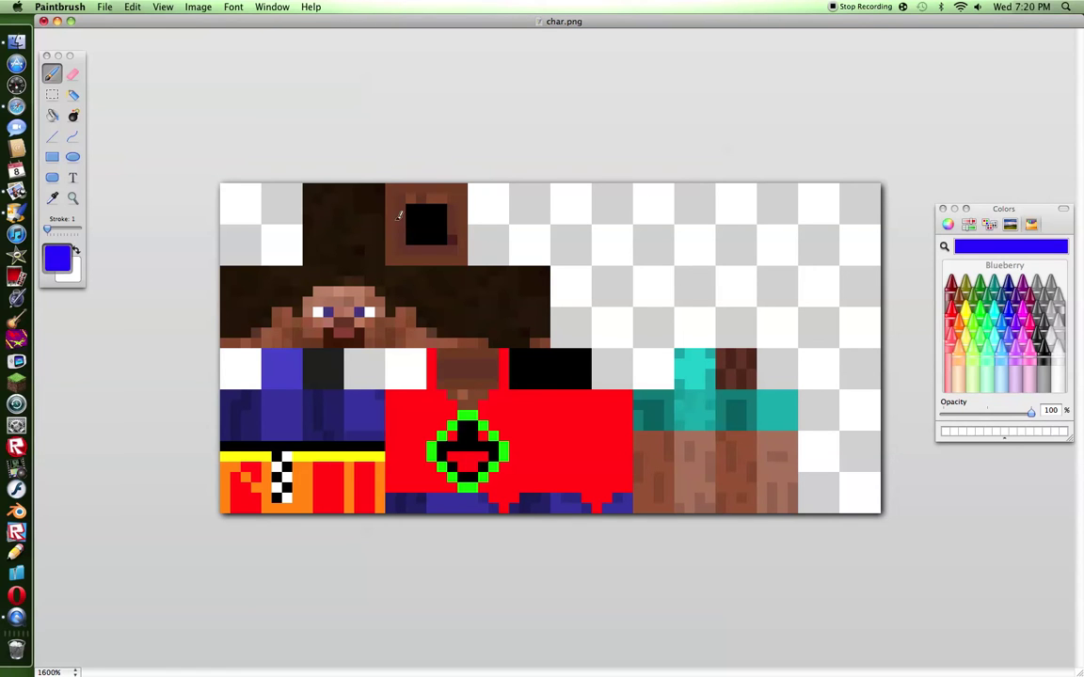
left_click(328, 305)
left_click(359, 307)
Add a black Licorice mouth pixel and two Cantaloupe teeth pixels beside it.
left_click(1055, 360)
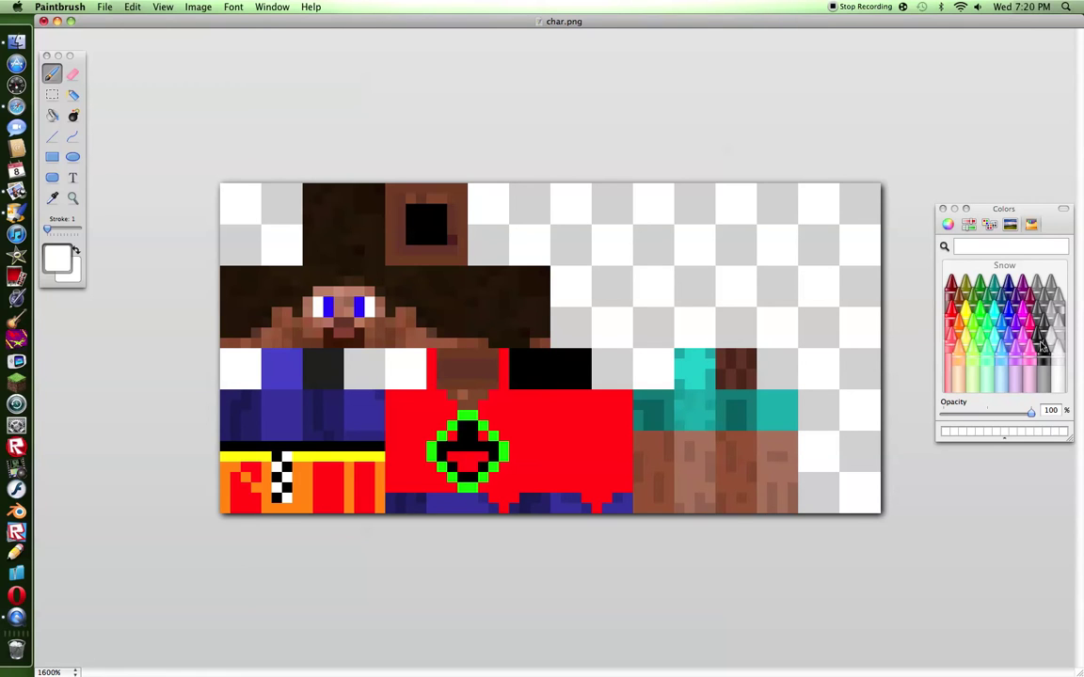
left_click(1052, 290)
left_click(343, 340)
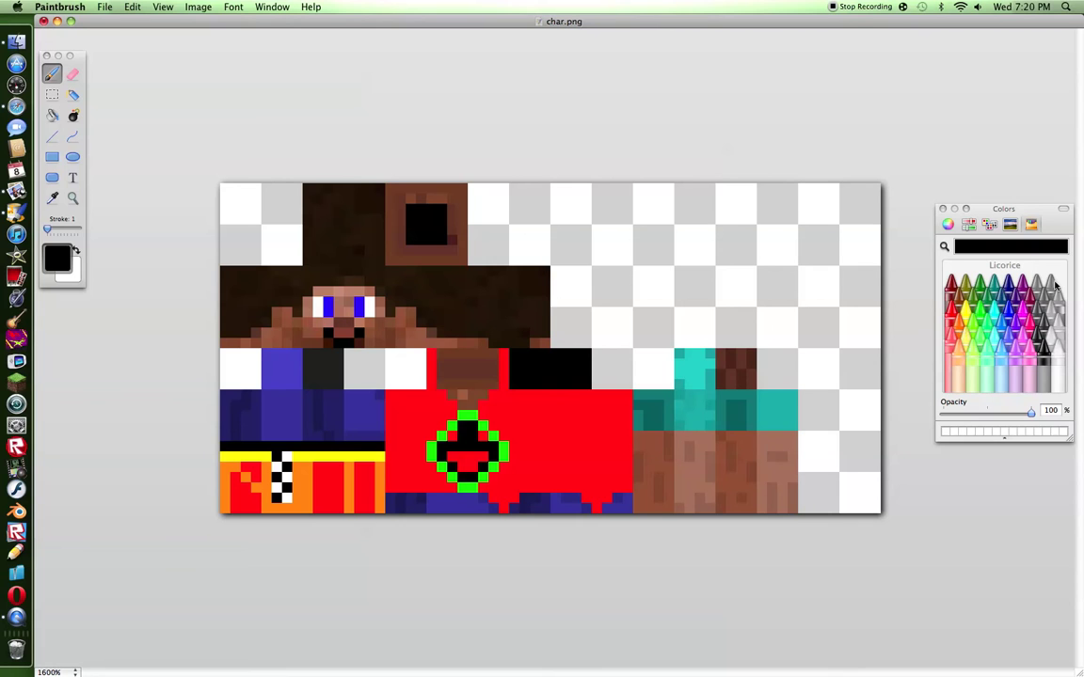
left_click(956, 357)
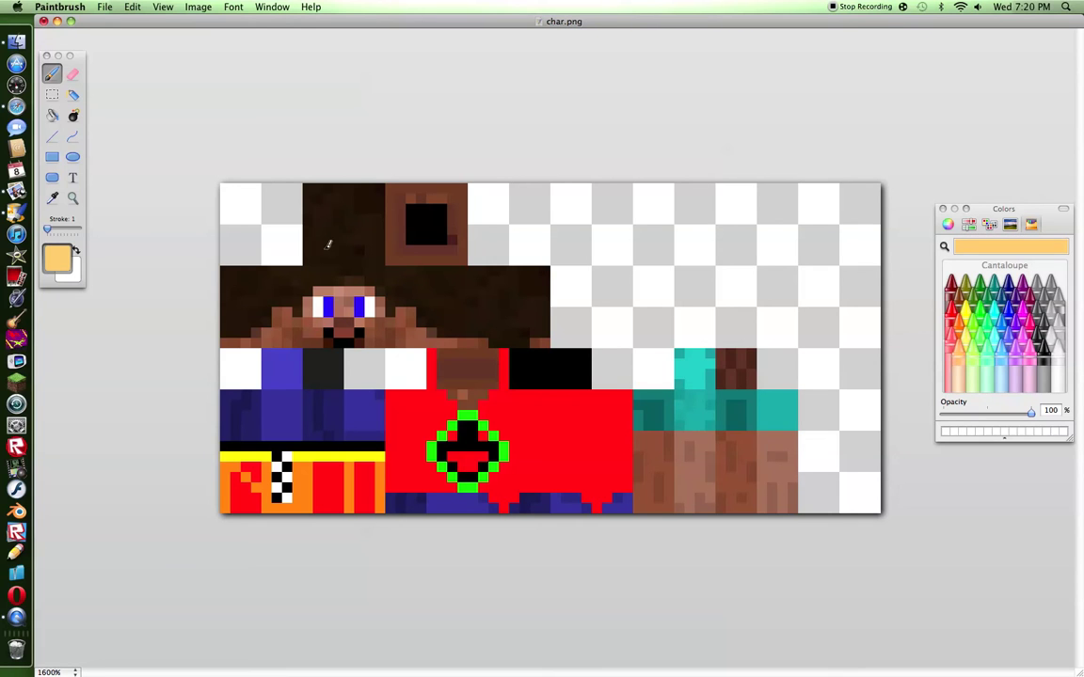
left_click(363, 343)
left_click(328, 343)
left_click(969, 360)
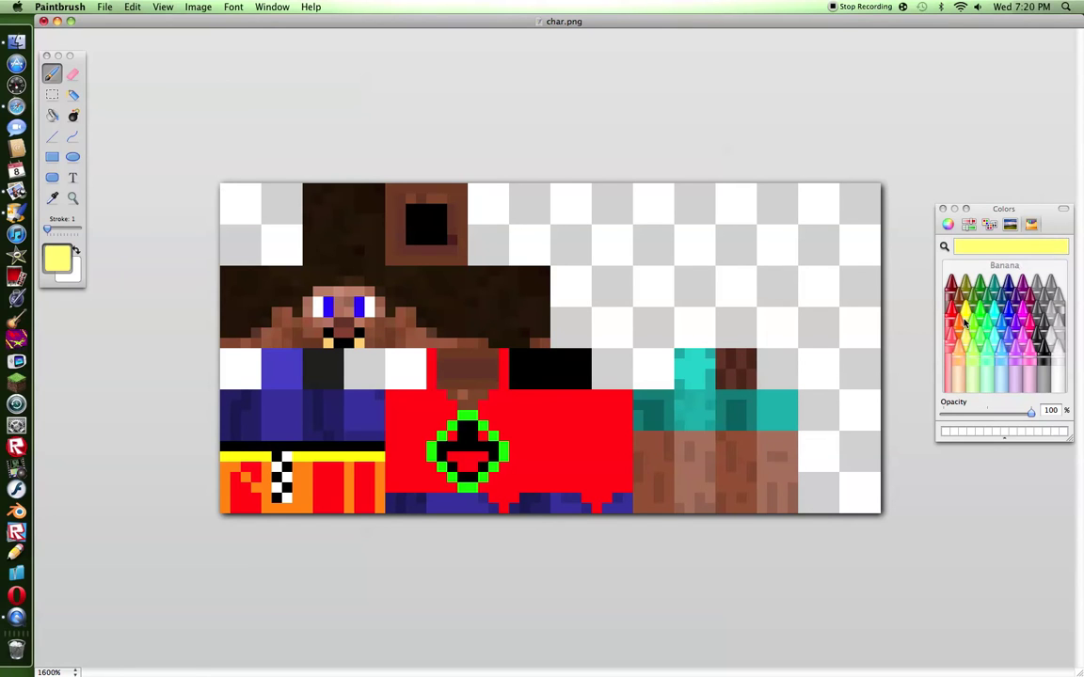
left_click(964, 358)
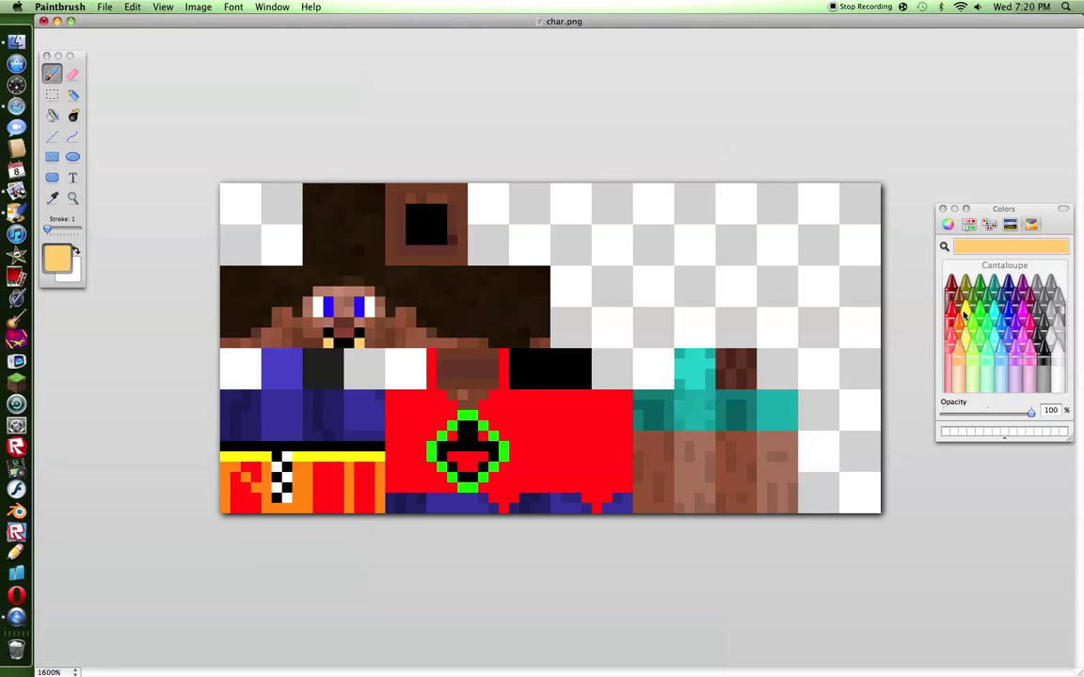
left_click(974, 226)
scroll(969, 320, "up", 2)
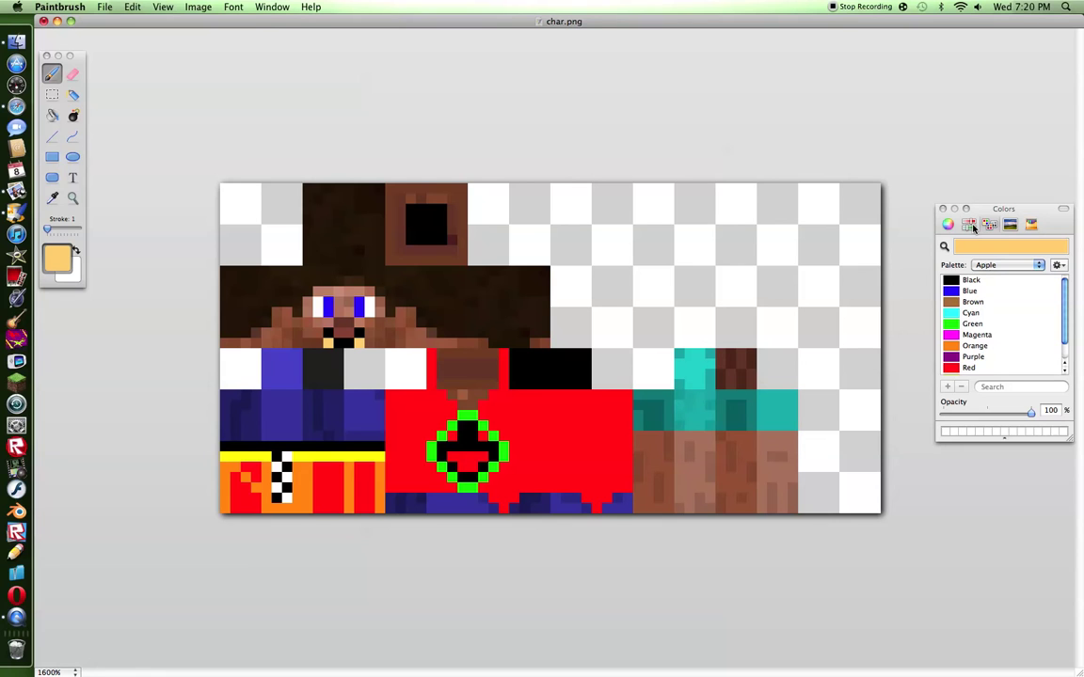
Pick Brown and darken it using the Color Wheel's brightness slider.
left_click(973, 302)
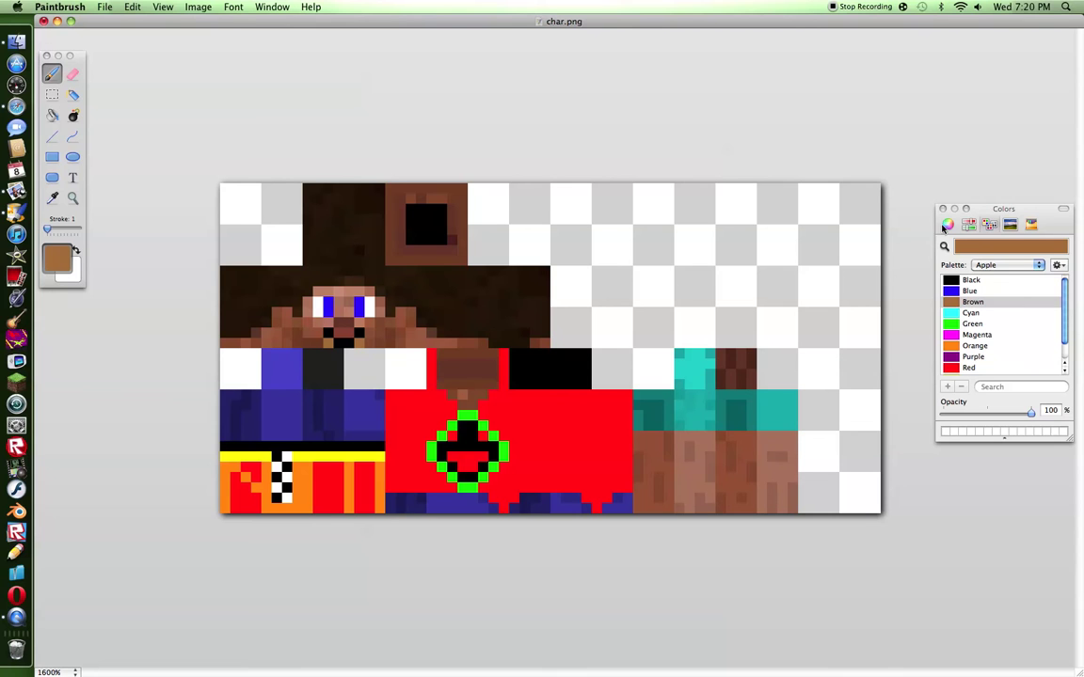
left_click(969, 225)
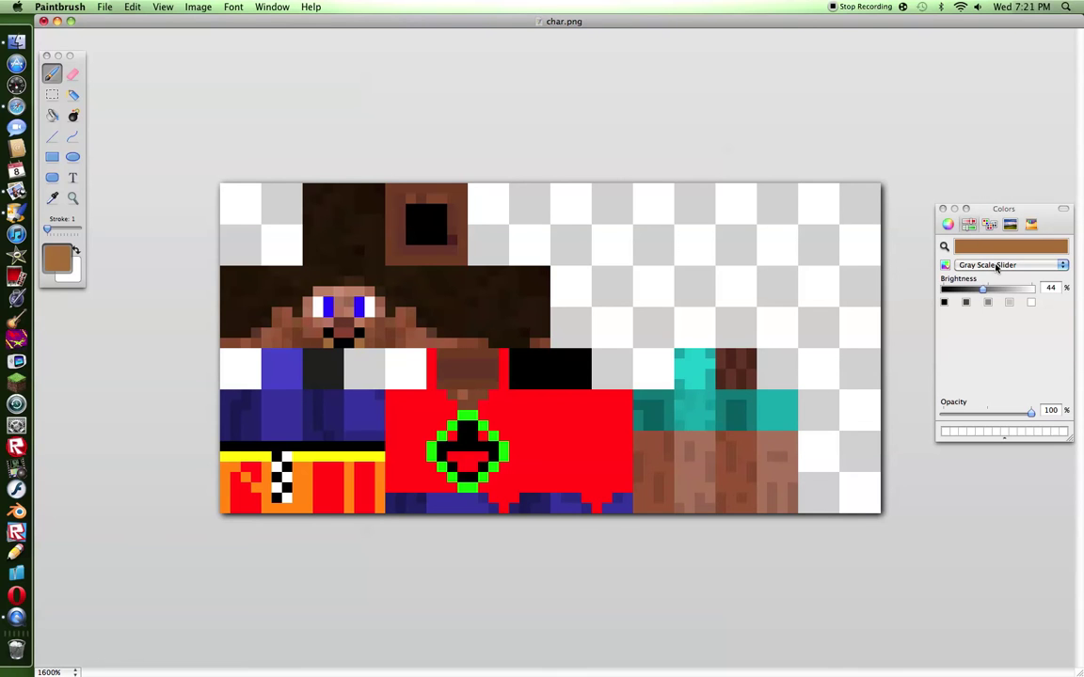
left_click(946, 265)
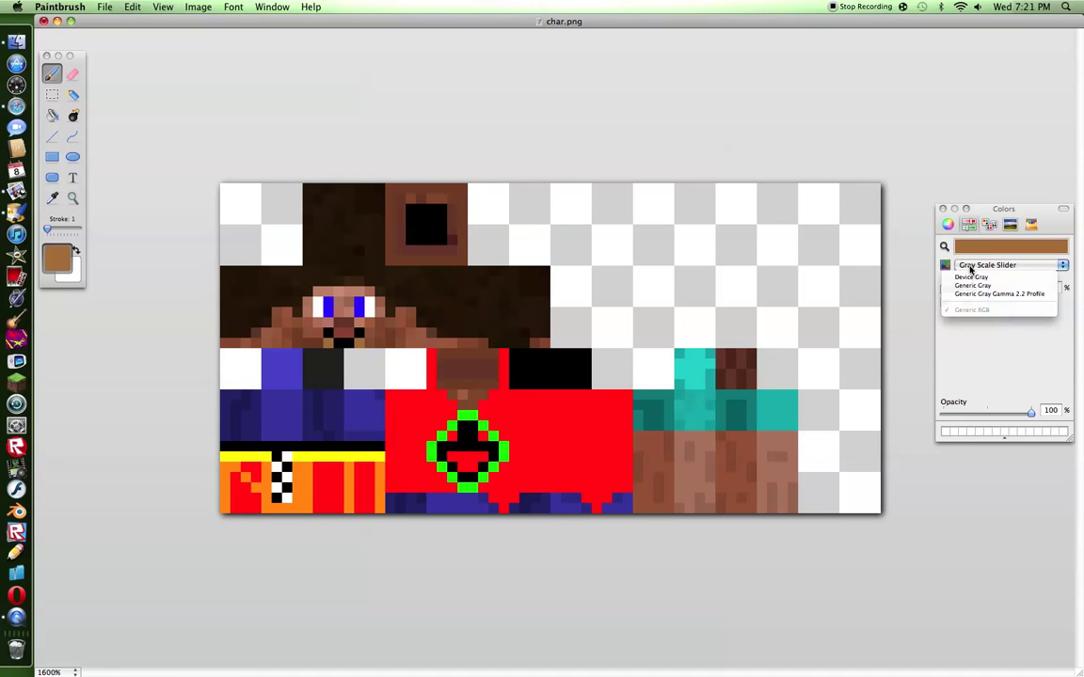
left_click(970, 278)
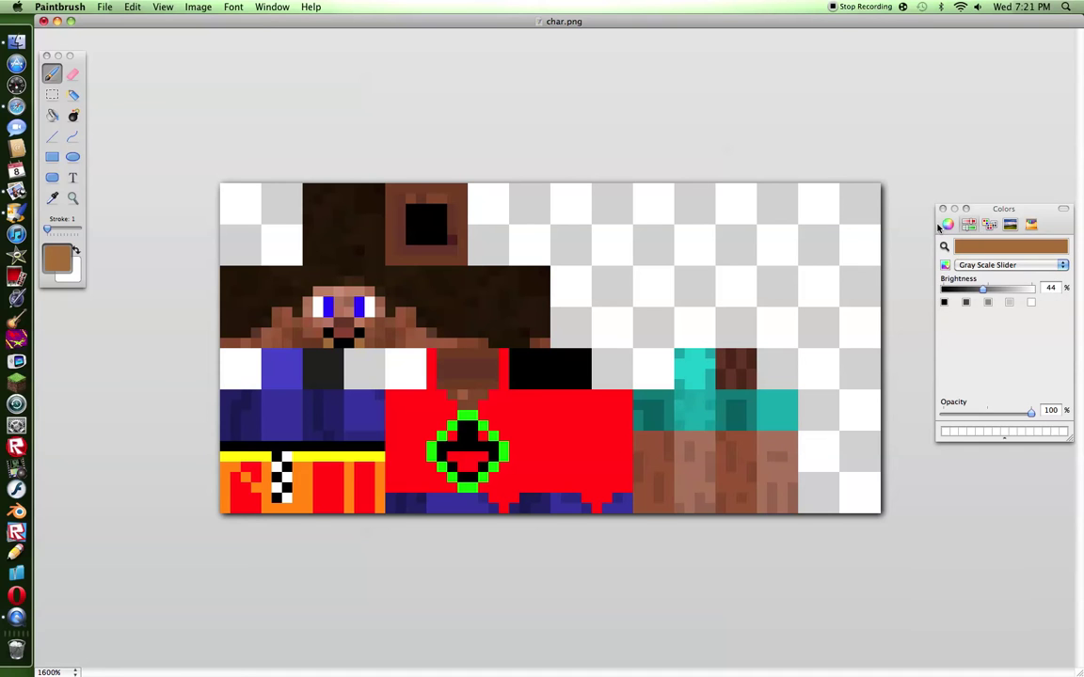
left_click(947, 225)
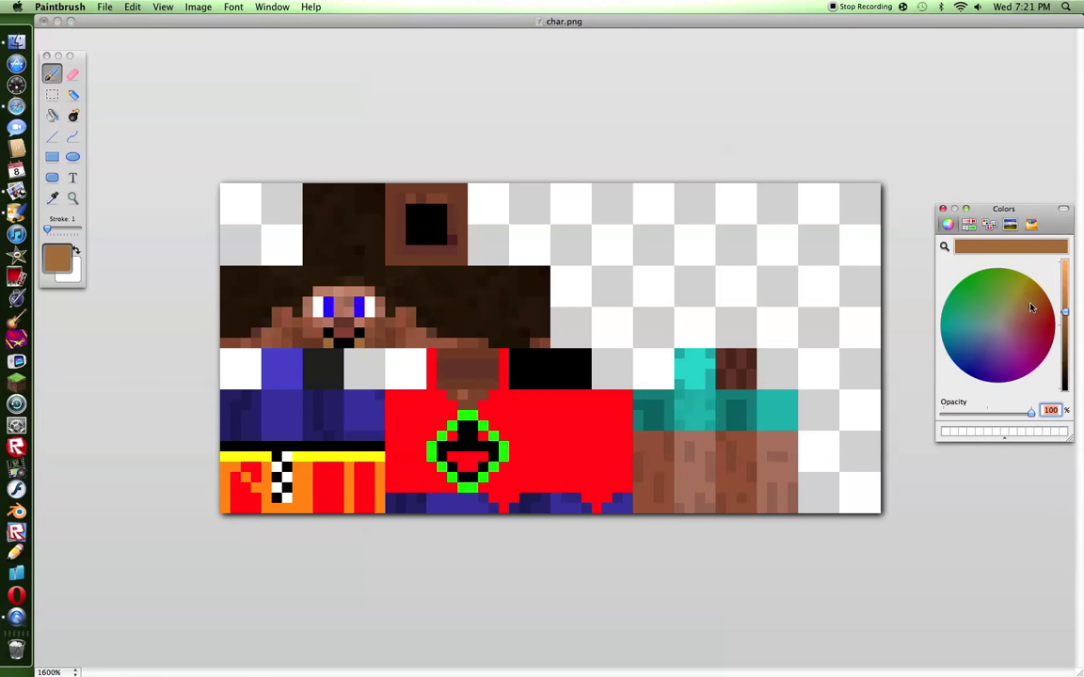
left_click_drag(1069, 310, 1067, 326)
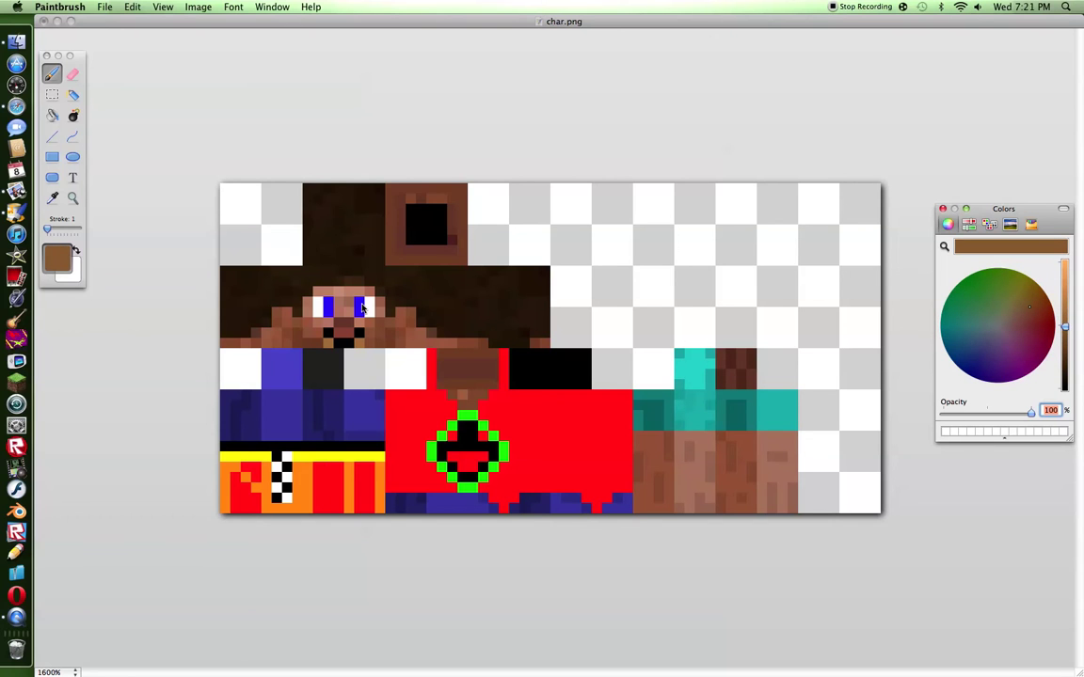
left_click(355, 339)
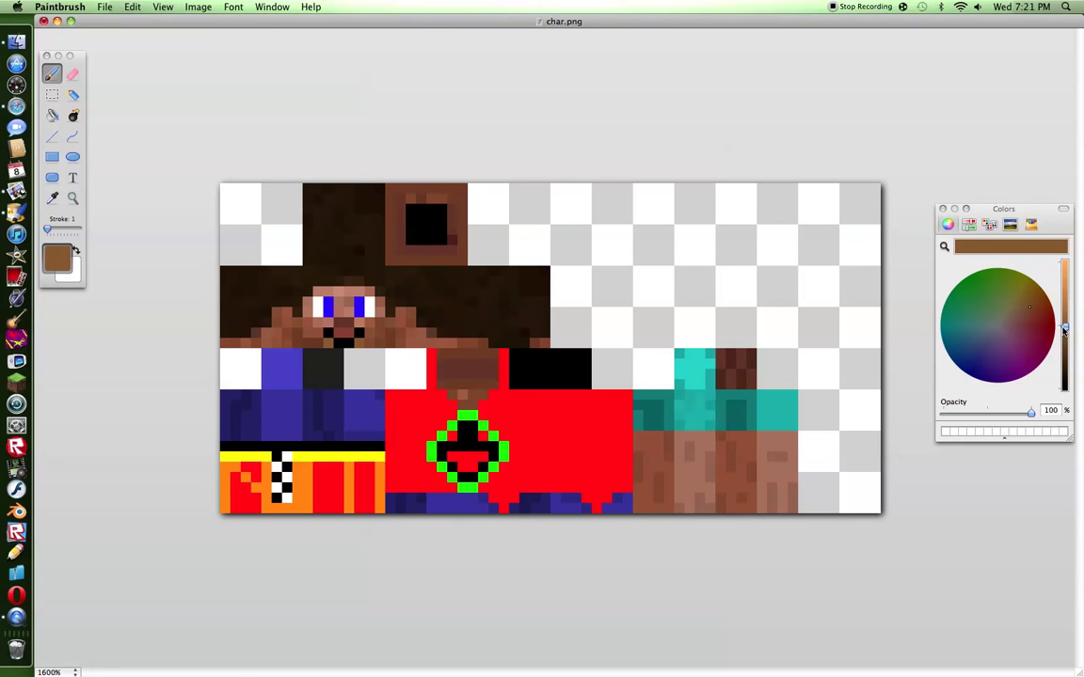
left_click_drag(1065, 327, 1066, 348)
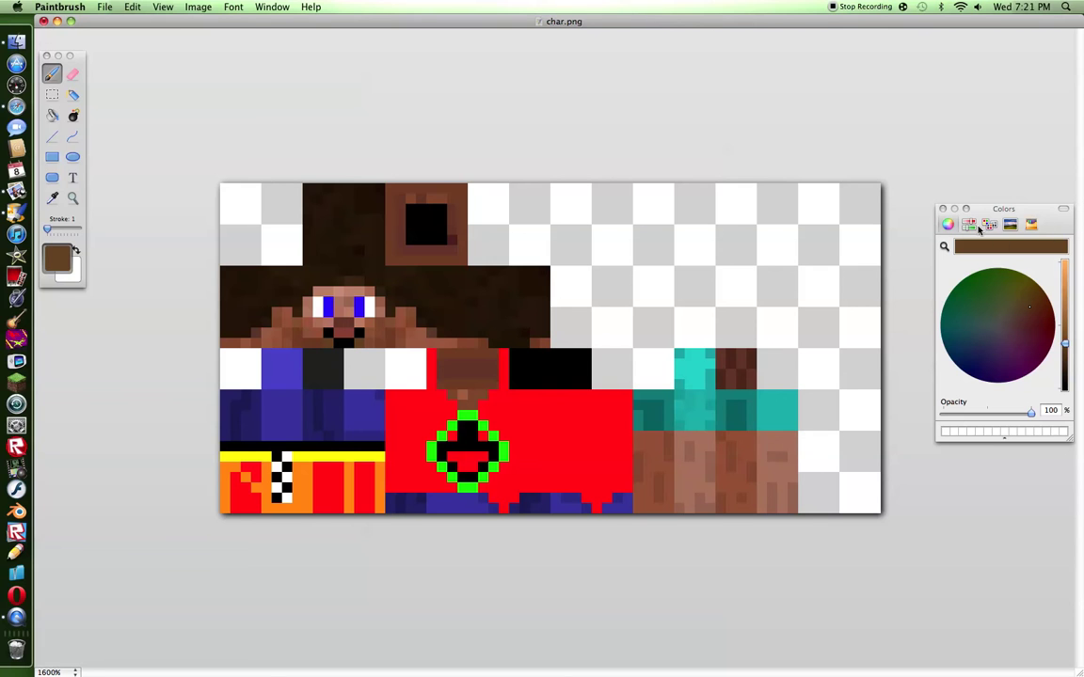
left_click(1031, 224)
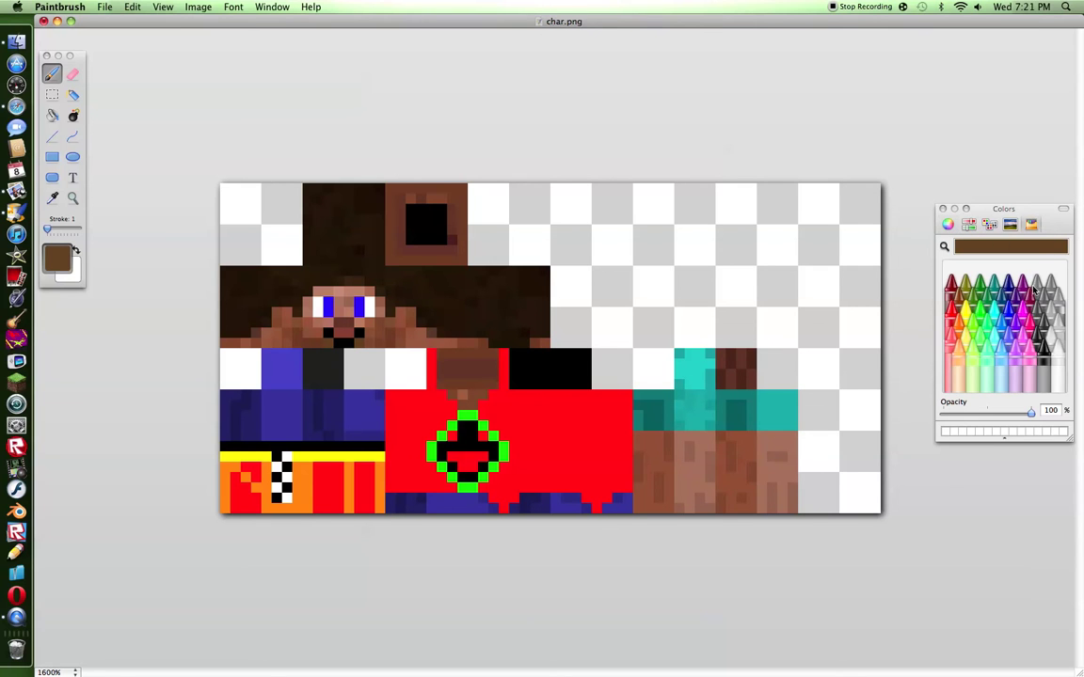
Choose Lemon and paint yellow pixels and a short stroke on the top hair.
left_click(965, 318)
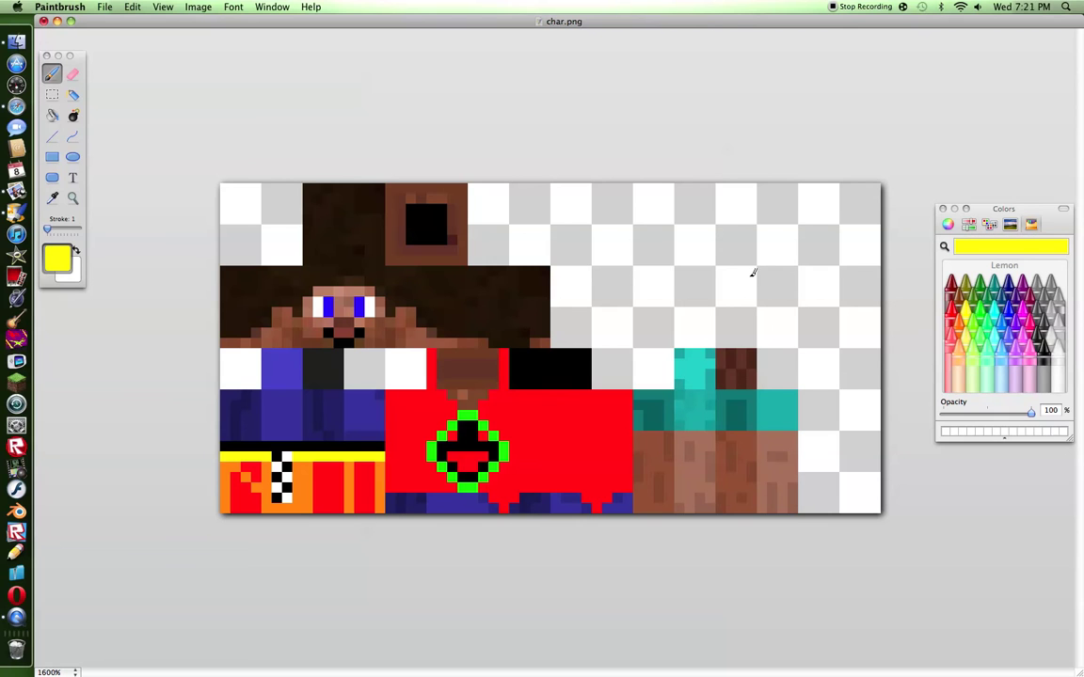
left_click(329, 270)
left_click(308, 271)
left_click(353, 280)
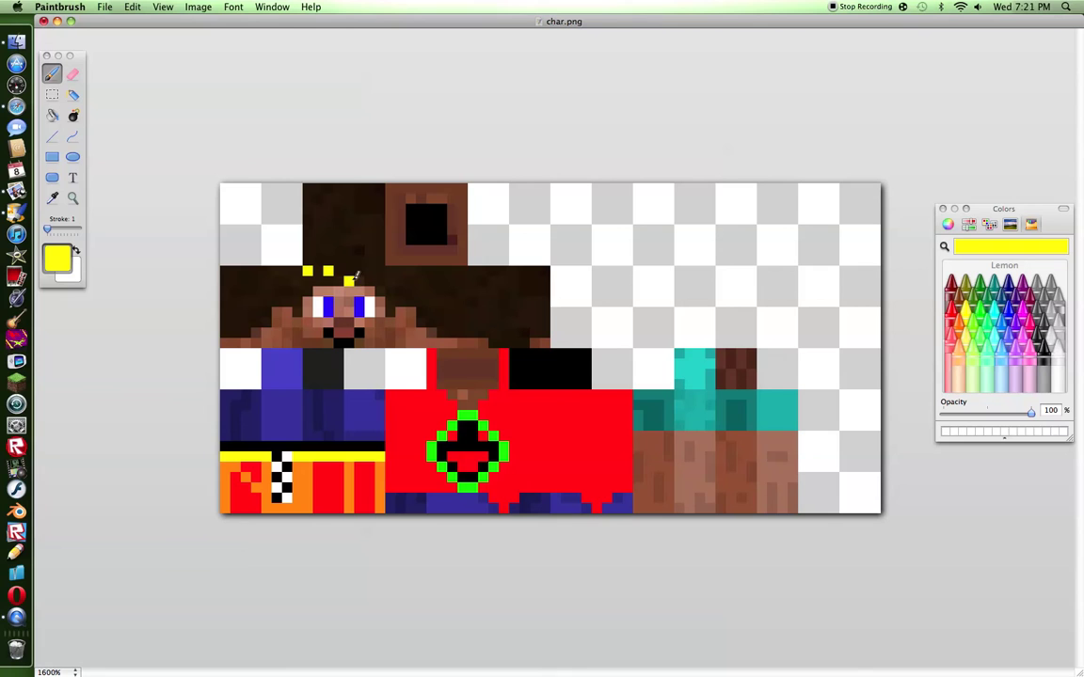
left_click_drag(368, 216, 369, 252)
left_click(361, 228)
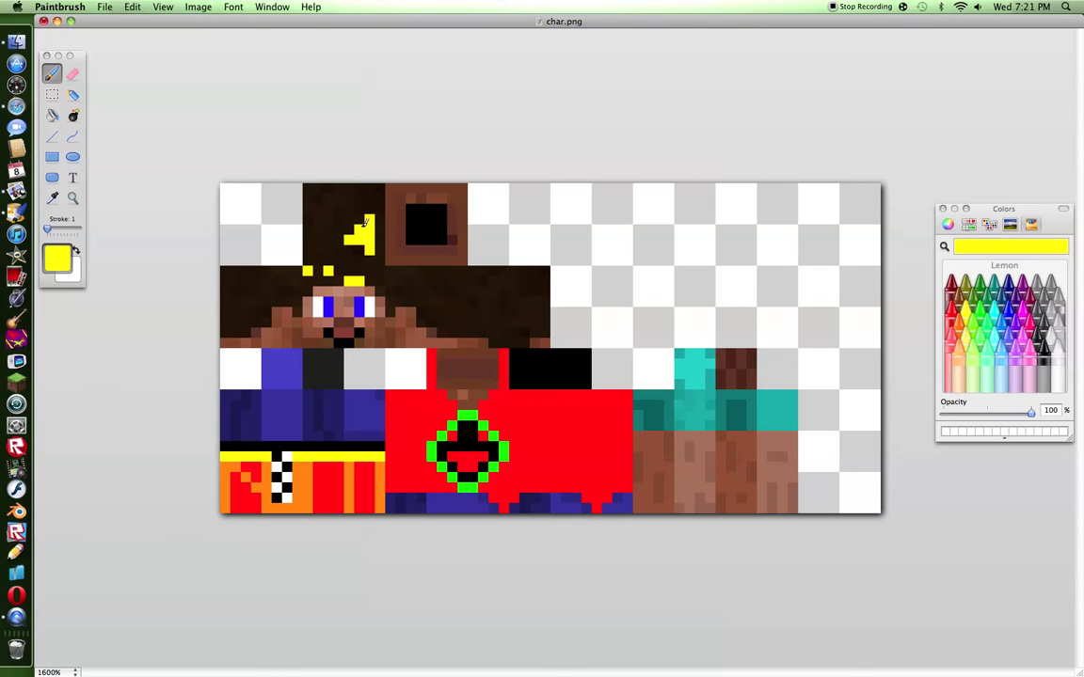
Add yellow diagonal streaks across the right and left hair, plus two pixels beside the face.
left_click(421, 287)
left_click_drag(411, 272, 439, 301)
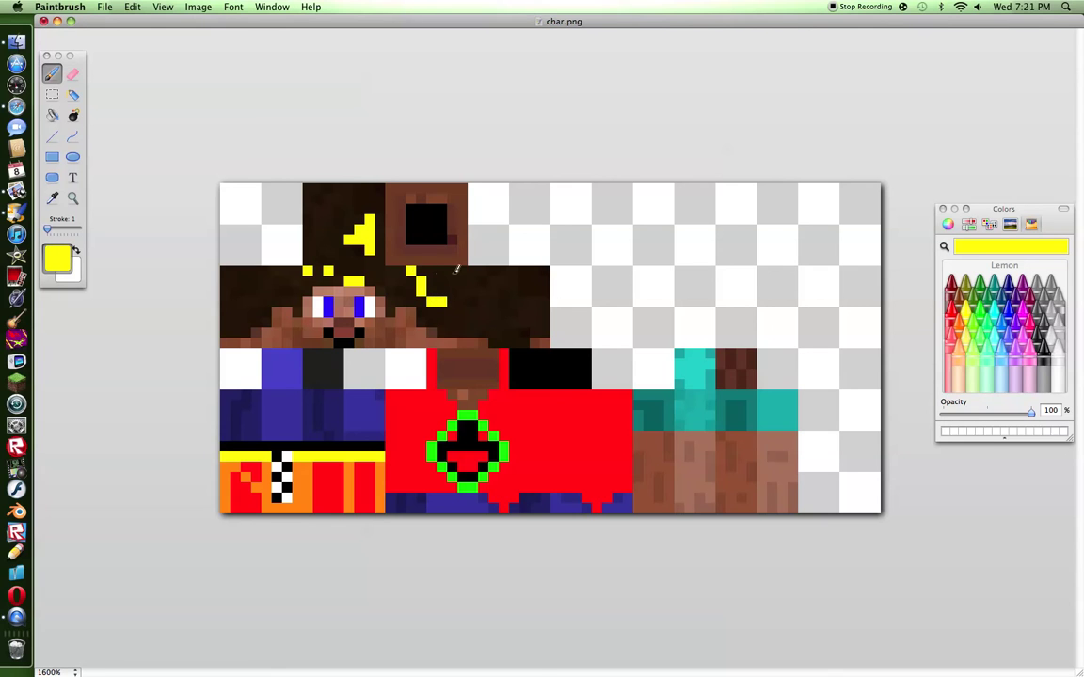
left_click(462, 292)
mouse_move(504, 282)
left_mouse_down()
mouse_move(486, 308)
mouse_move(539, 300)
mouse_move(540, 325)
mouse_move(511, 320)
left_mouse_up()
left_click(524, 312)
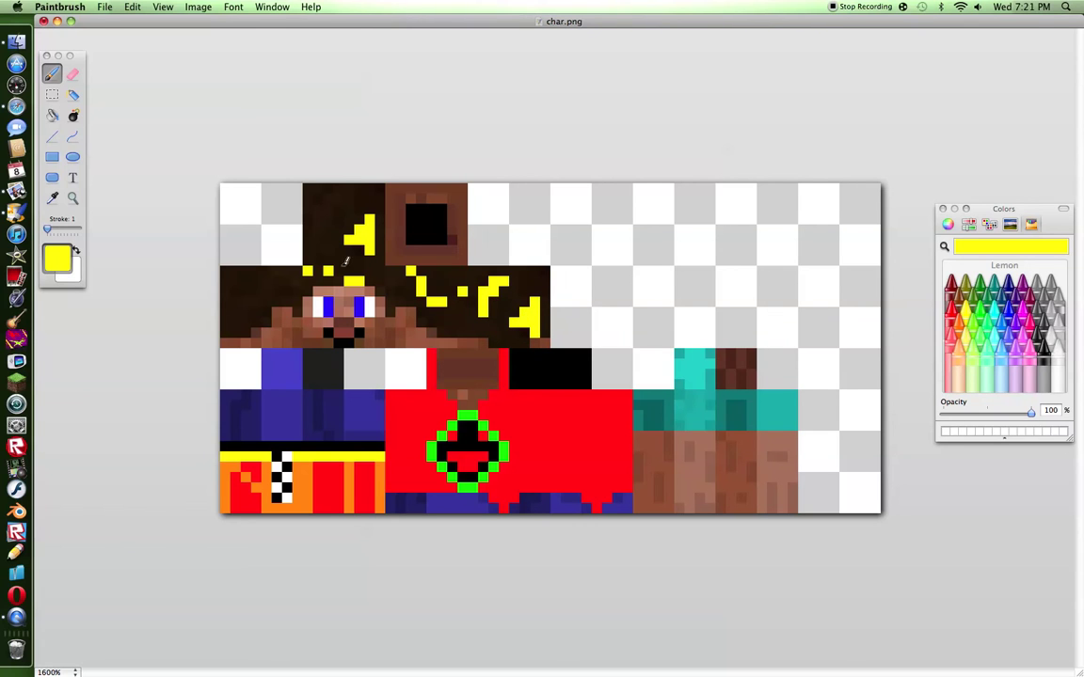
mouse_move(303, 274)
left_mouse_down()
mouse_move(270, 279)
mouse_move(226, 290)
left_mouse_up()
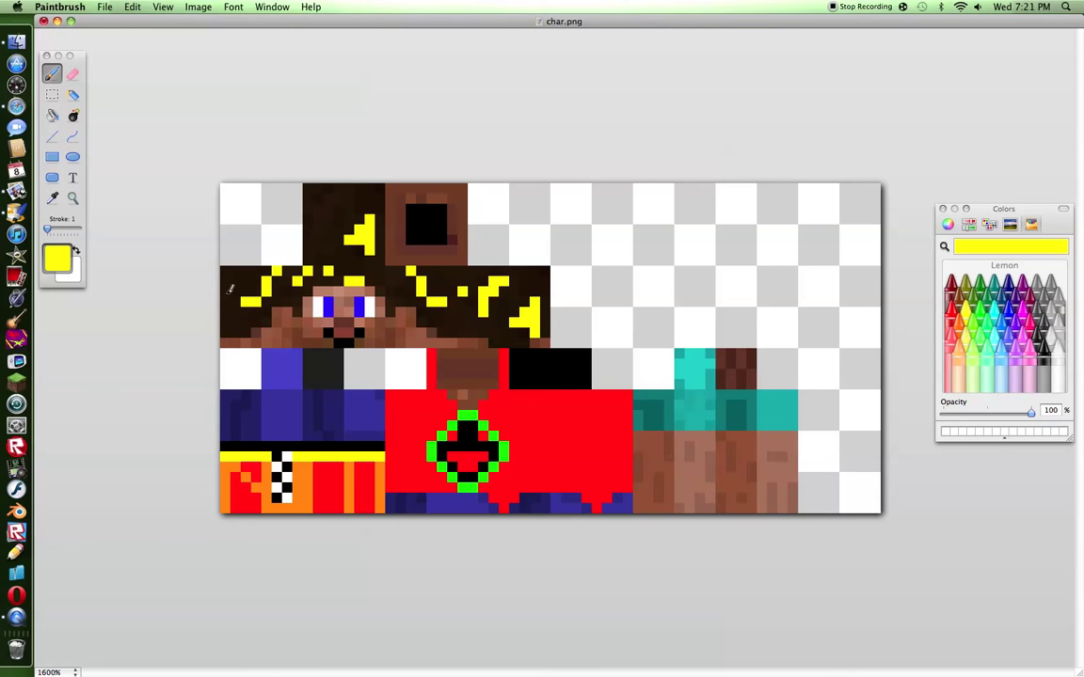
left_click(298, 321)
left_click(306, 311)
Close char.png without saving the changes and quit Paintbrush.
left_click(43, 22)
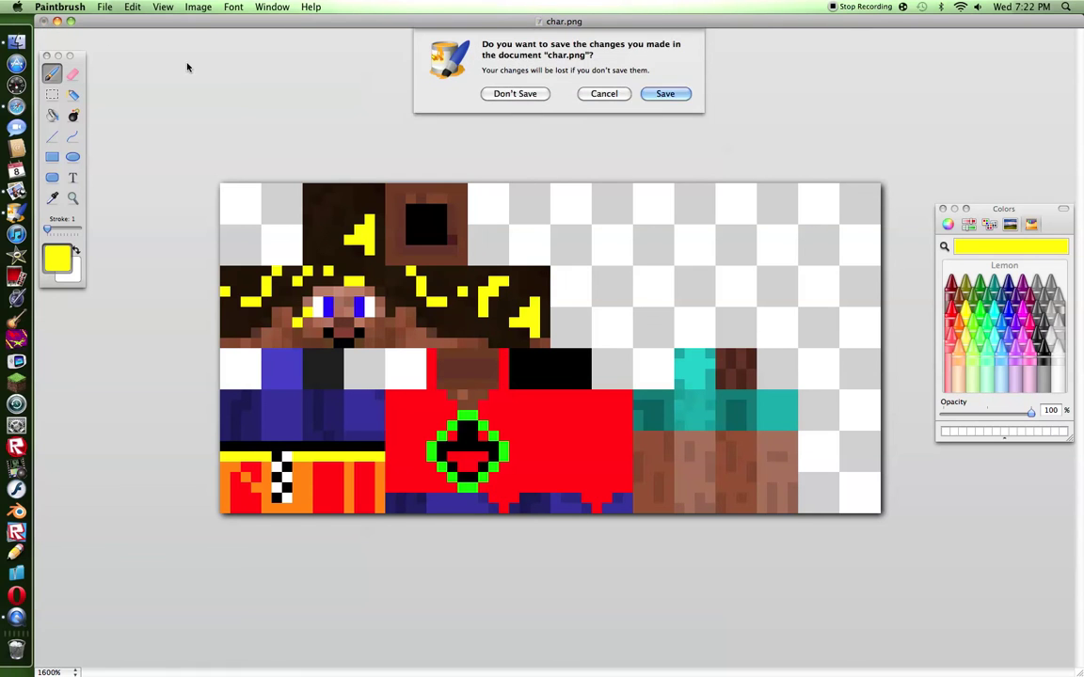
left_click(499, 94)
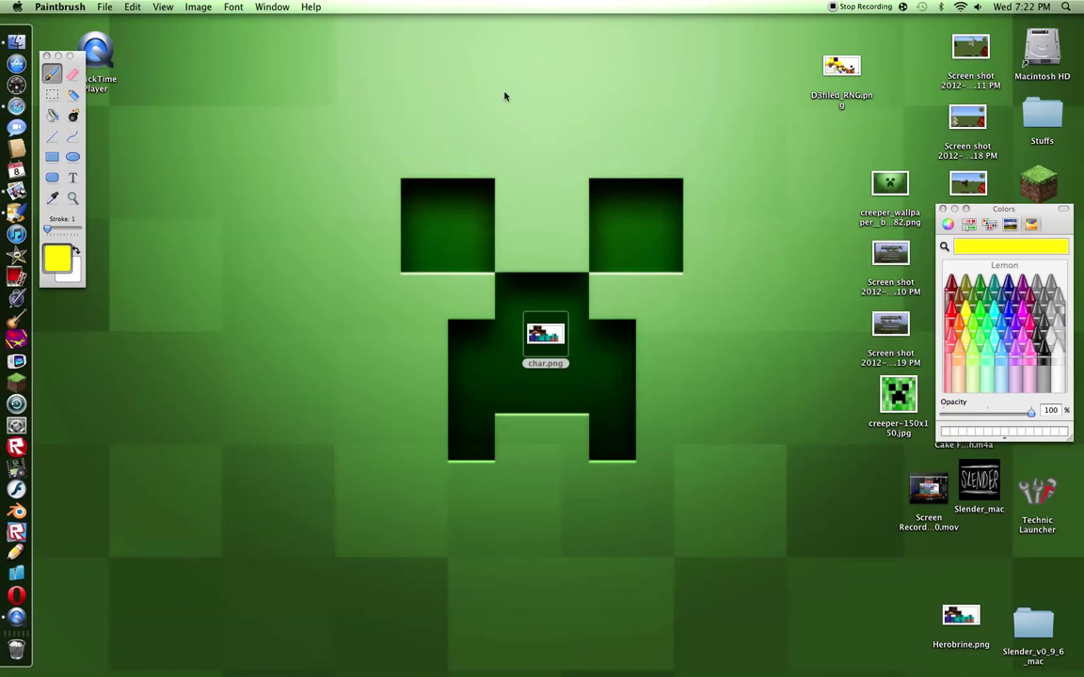
left_click(59, 7)
left_click(94, 157)
Reopen char.png, decline moving Paintbrush to Applications, and close its image and tool windows.
double_click(544, 335)
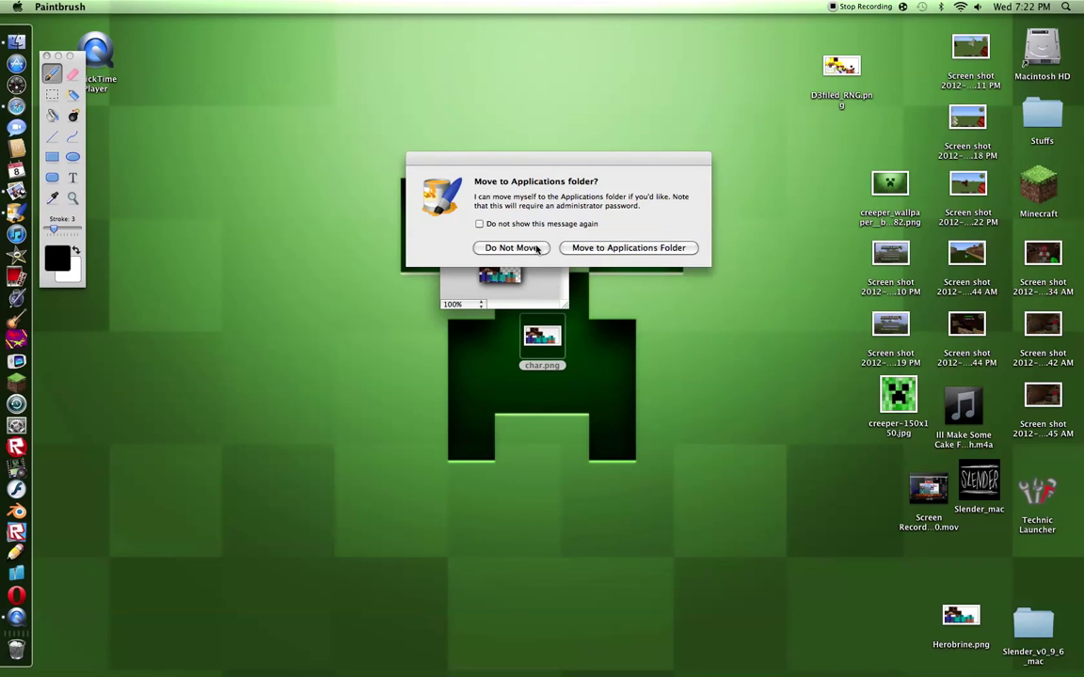
left_click(516, 249)
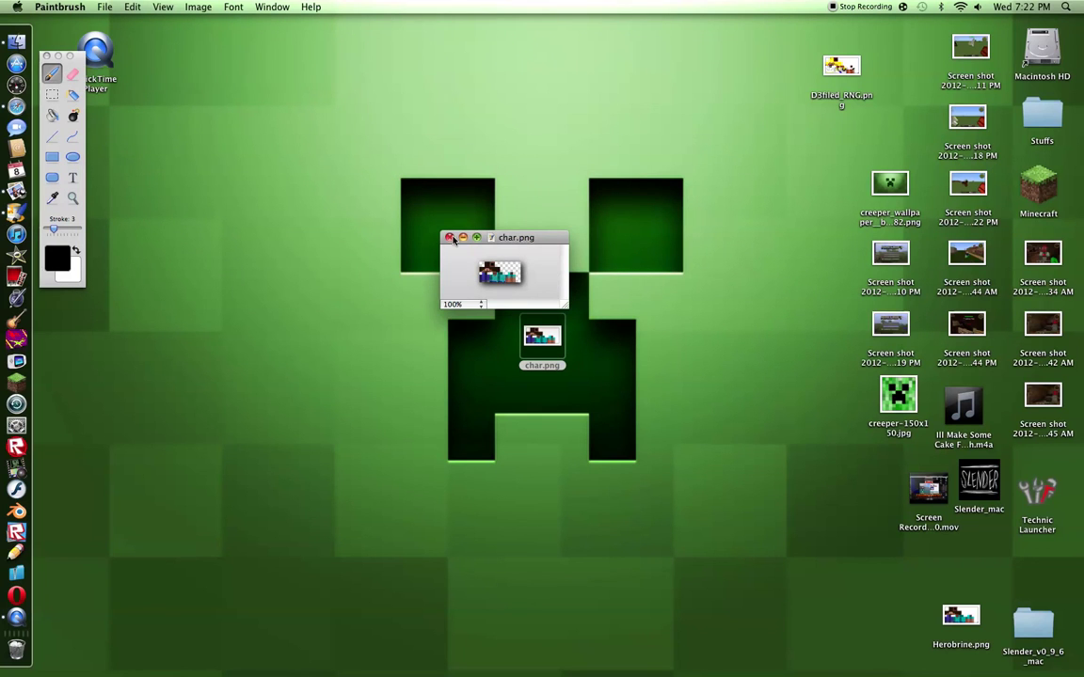
key("super+w")
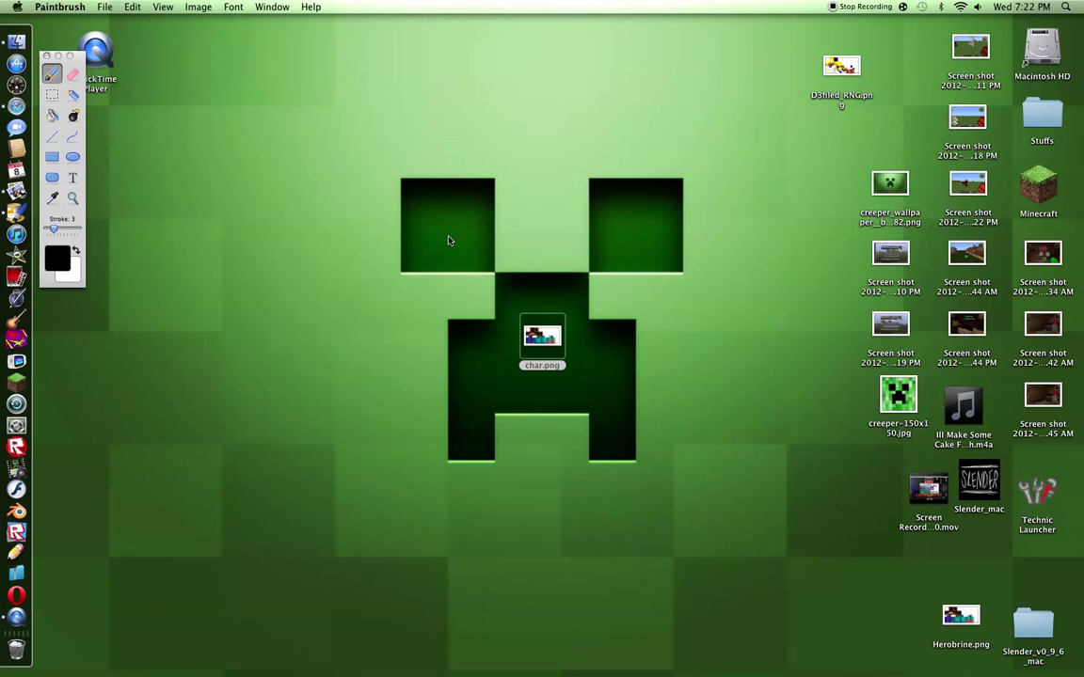
left_click(47, 57)
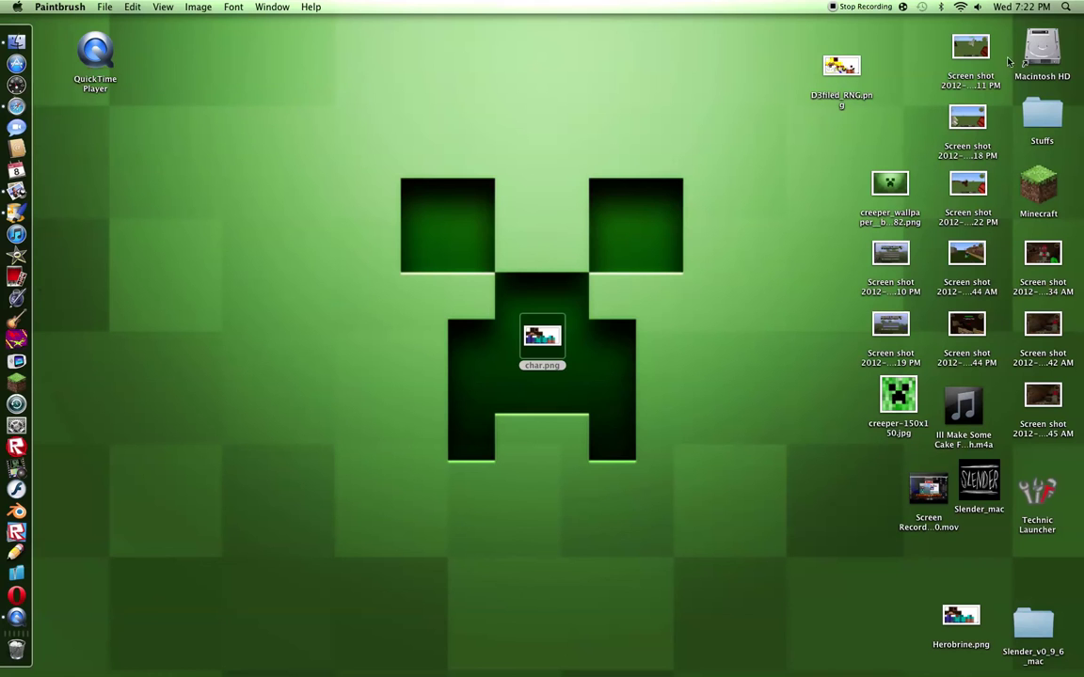
Copy UltimateByxian.png from Macintosh HD onto the desktop and bring up its Open With options.
double_click(1041, 49)
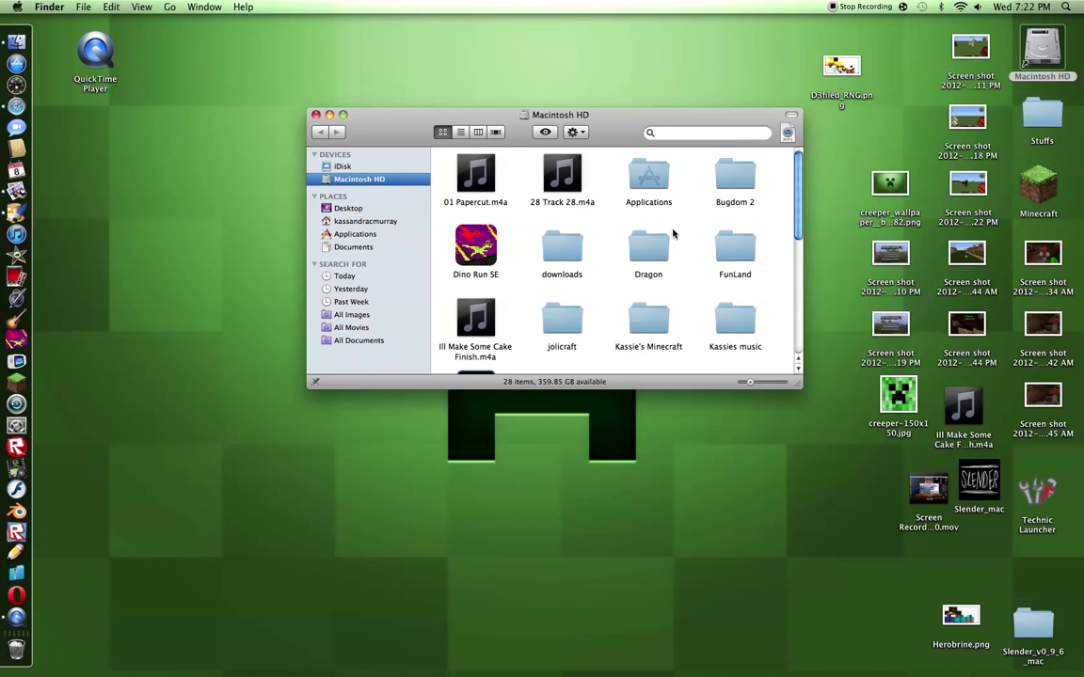
scroll(800, 293, "down", 5)
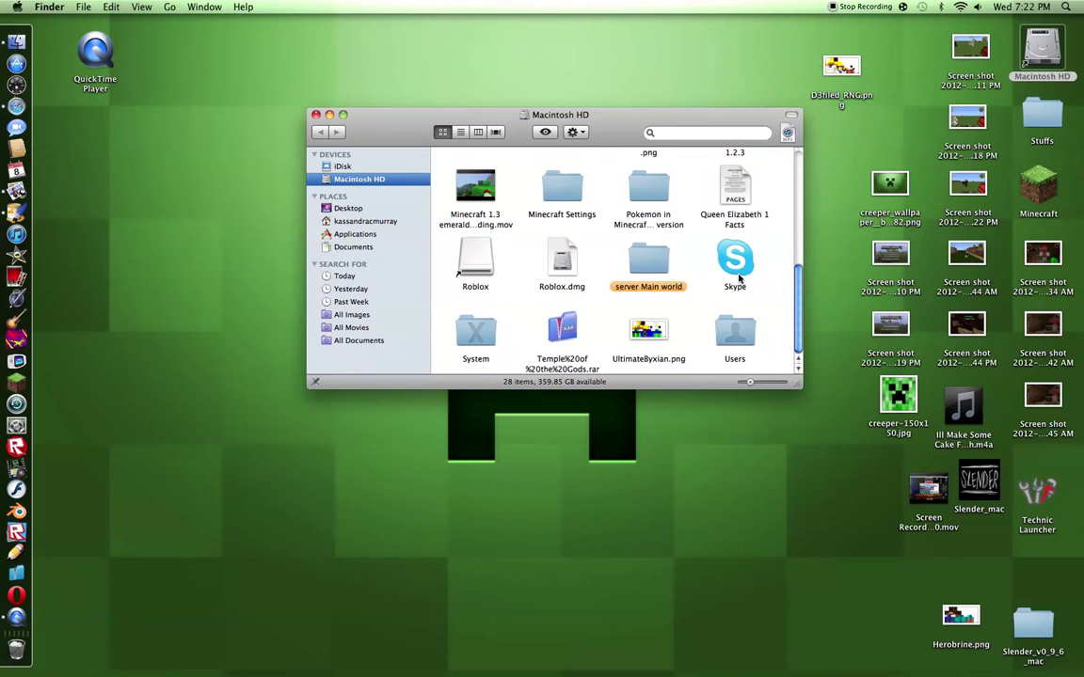
left_click(651, 328)
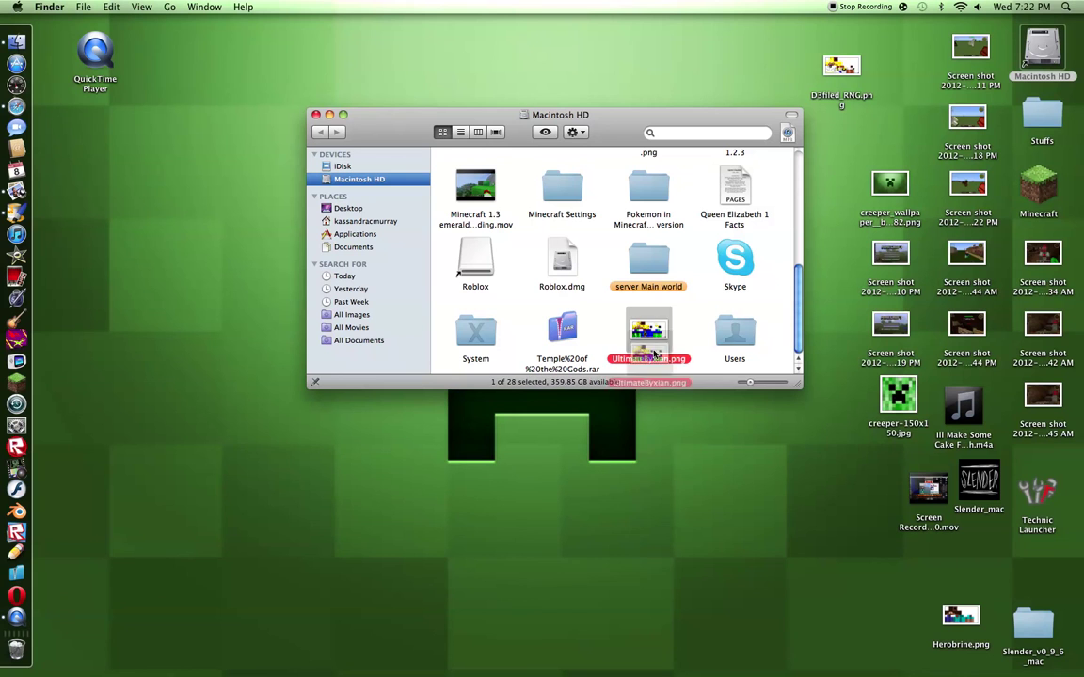
left_click(317, 115)
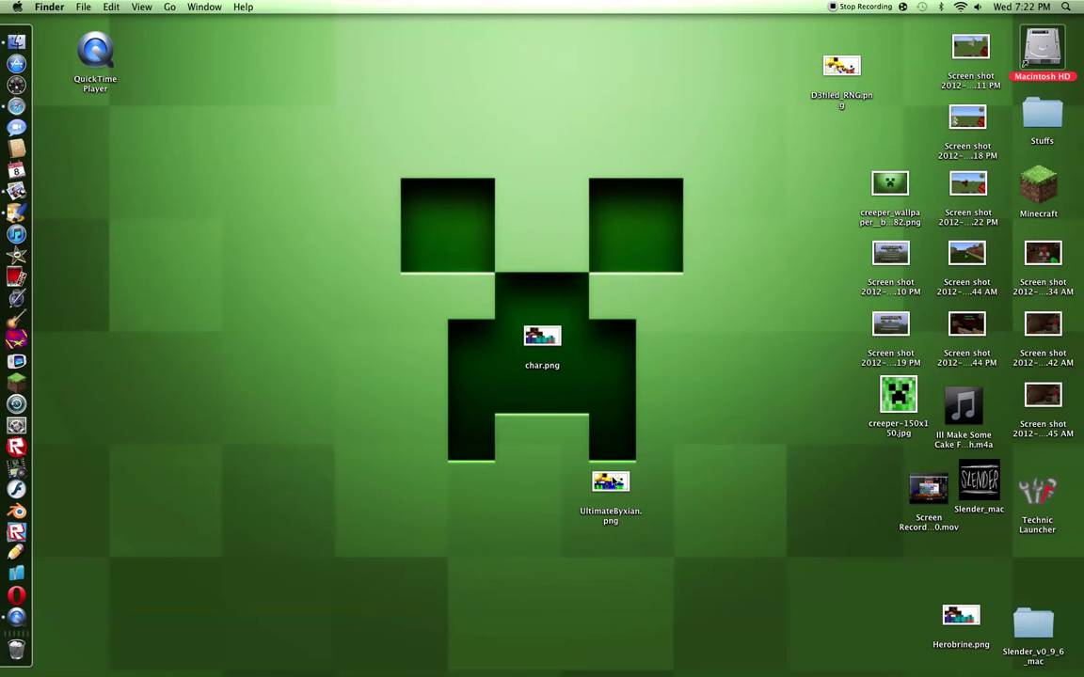
right_click(617, 484)
left_click(658, 452)
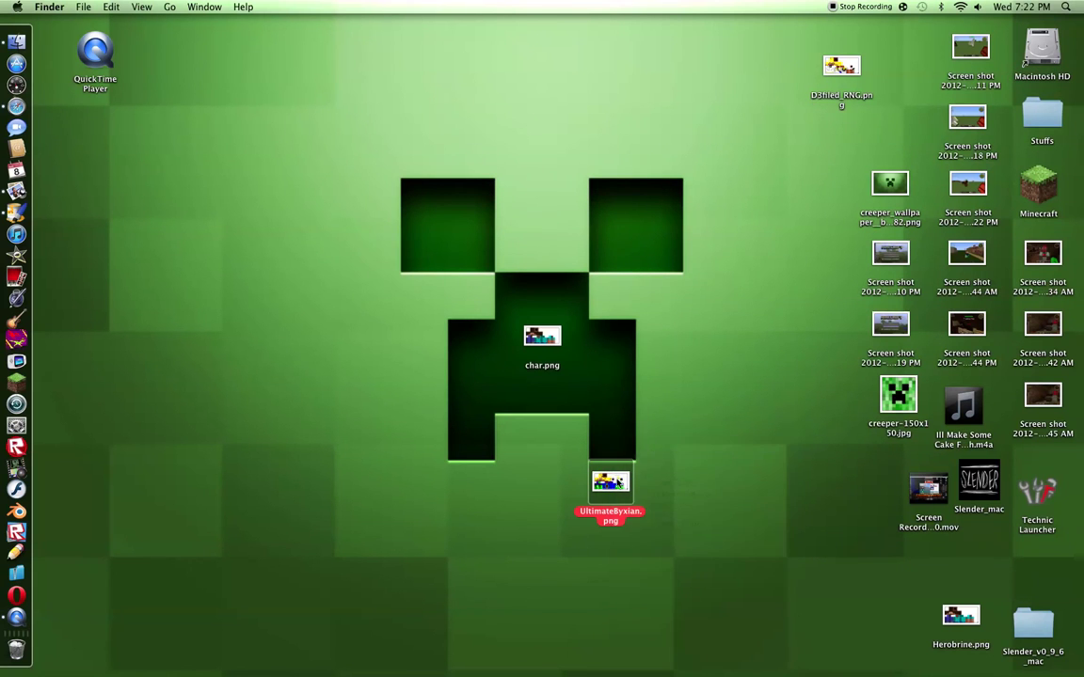
right_click(612, 482)
Open UltimateByxian.png in Paintbrush, minimise it, and quit Paintbrush.
mouse_move(715, 449)
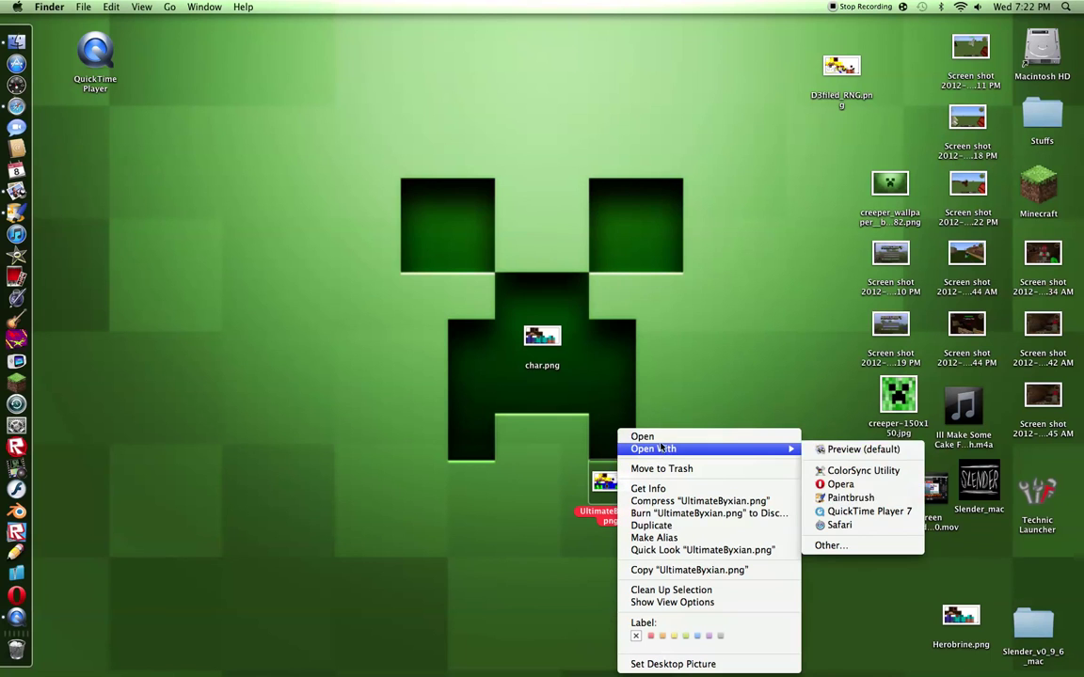
left_click(851, 498)
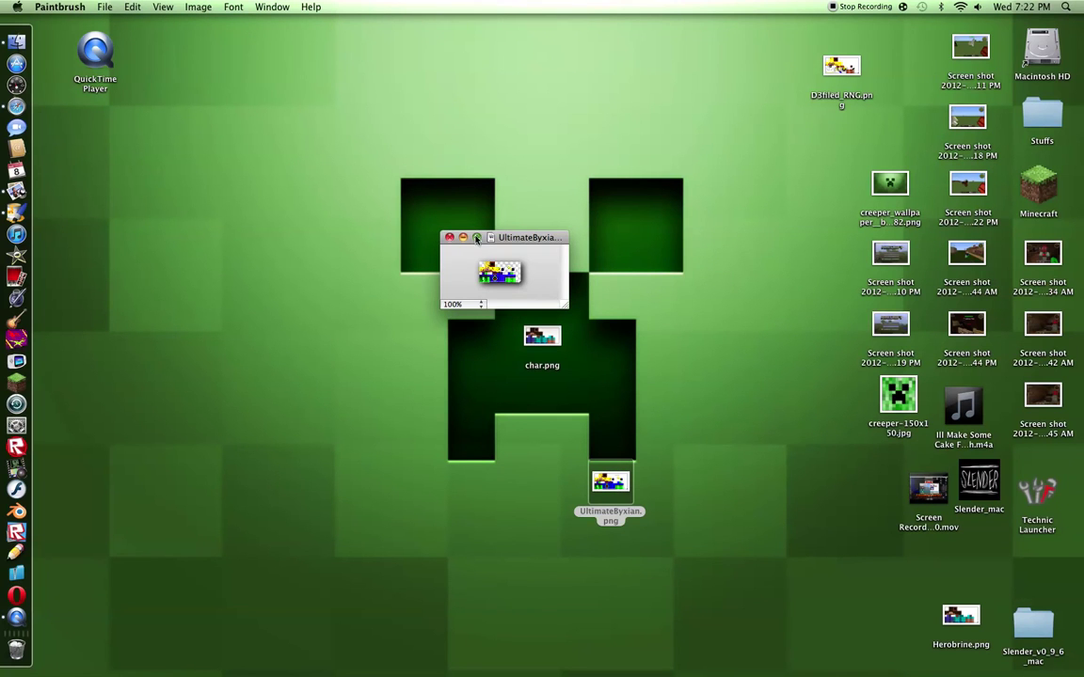
left_click(463, 237)
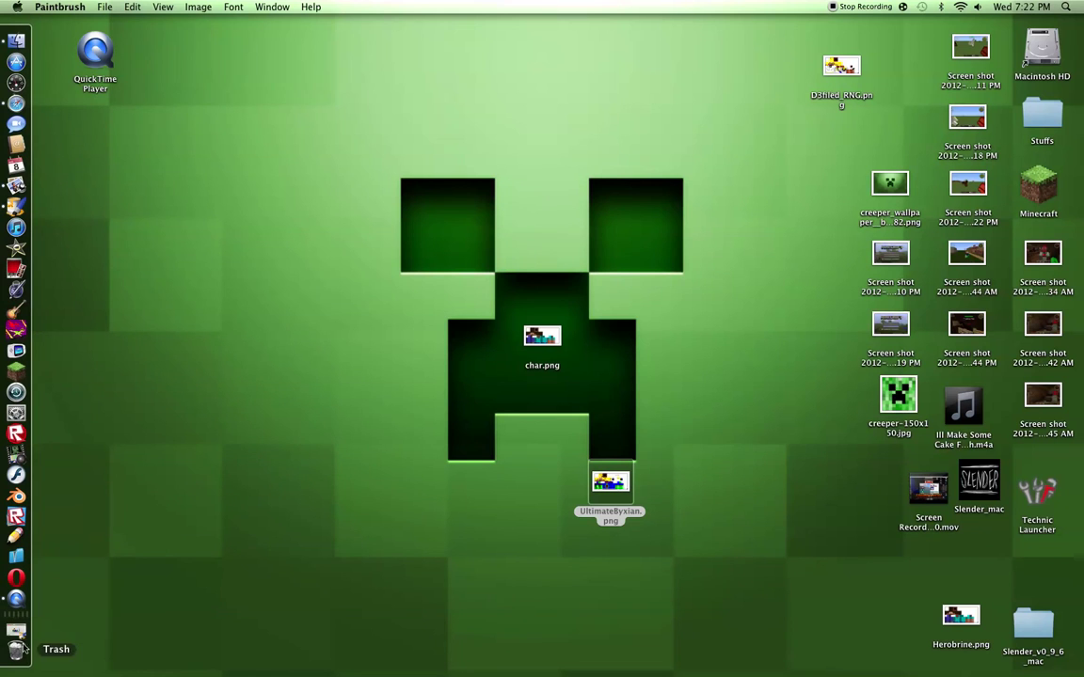
left_click(58, 8)
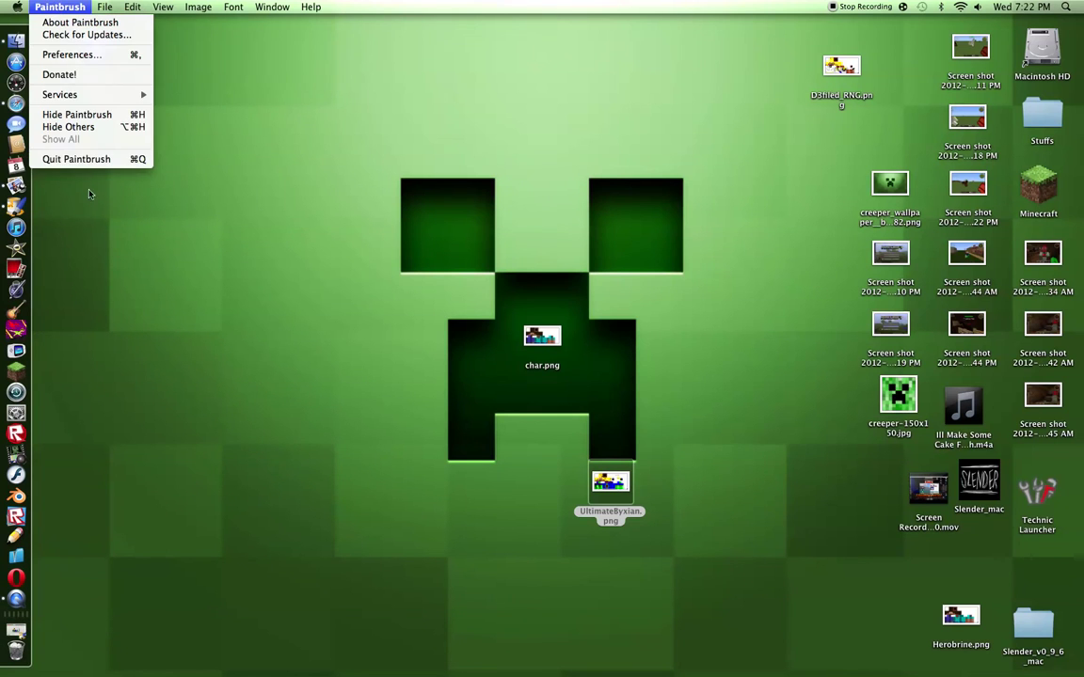
left_click(84, 158)
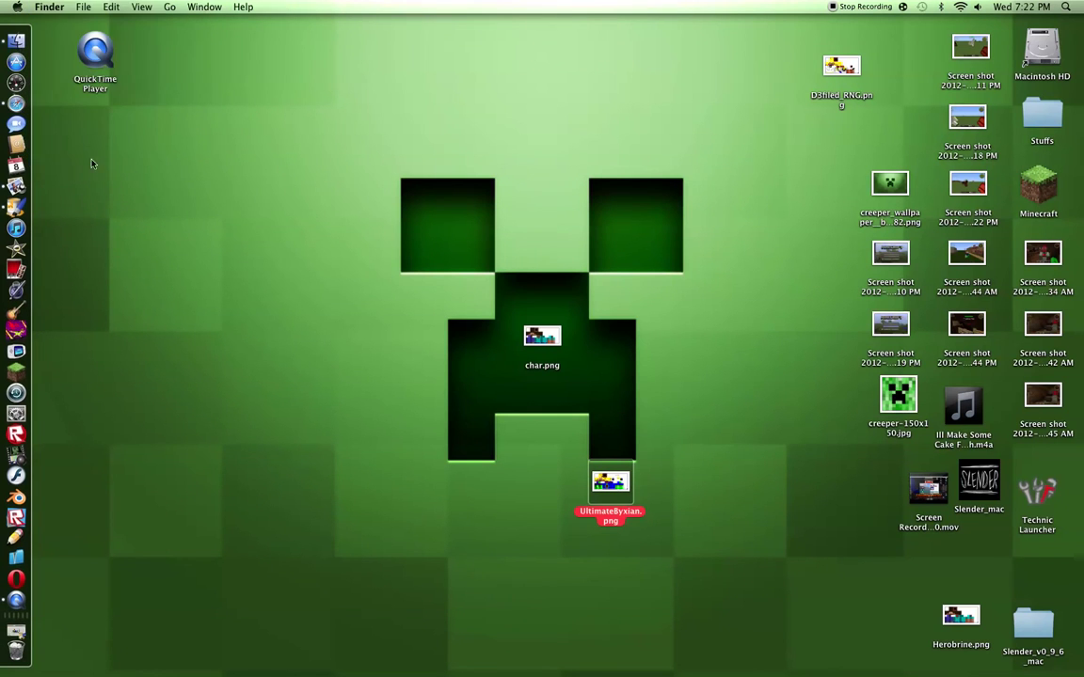
Close the Preview view of UltimateByxian.png and reopen it with Open With > Paintbrush.
double_click(595, 488)
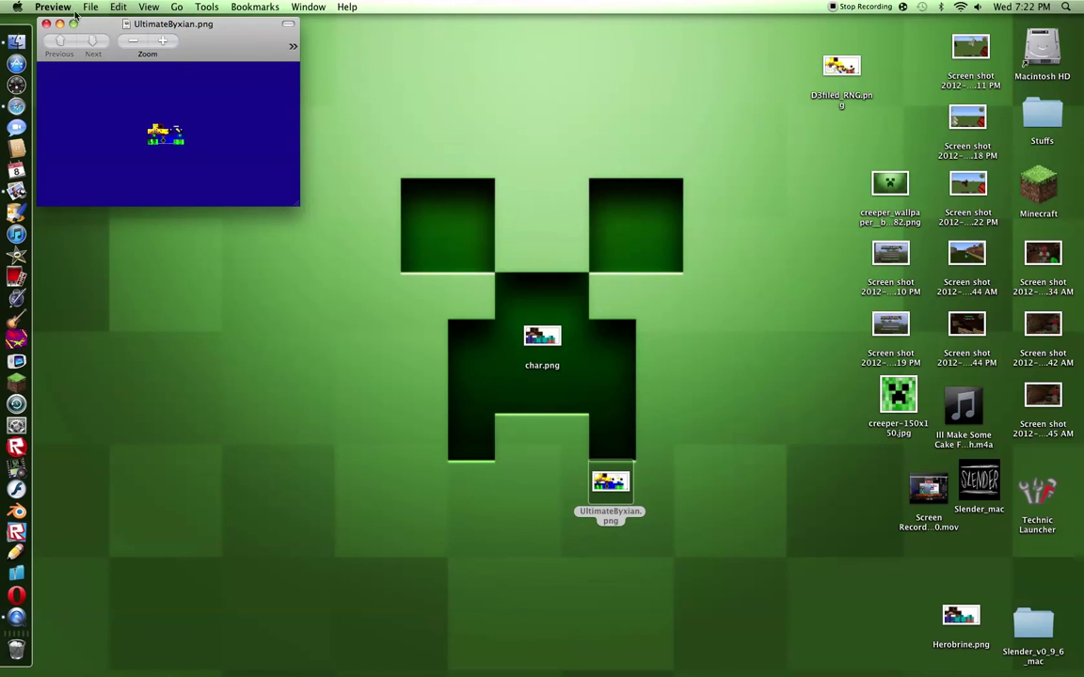
left_click(45, 24)
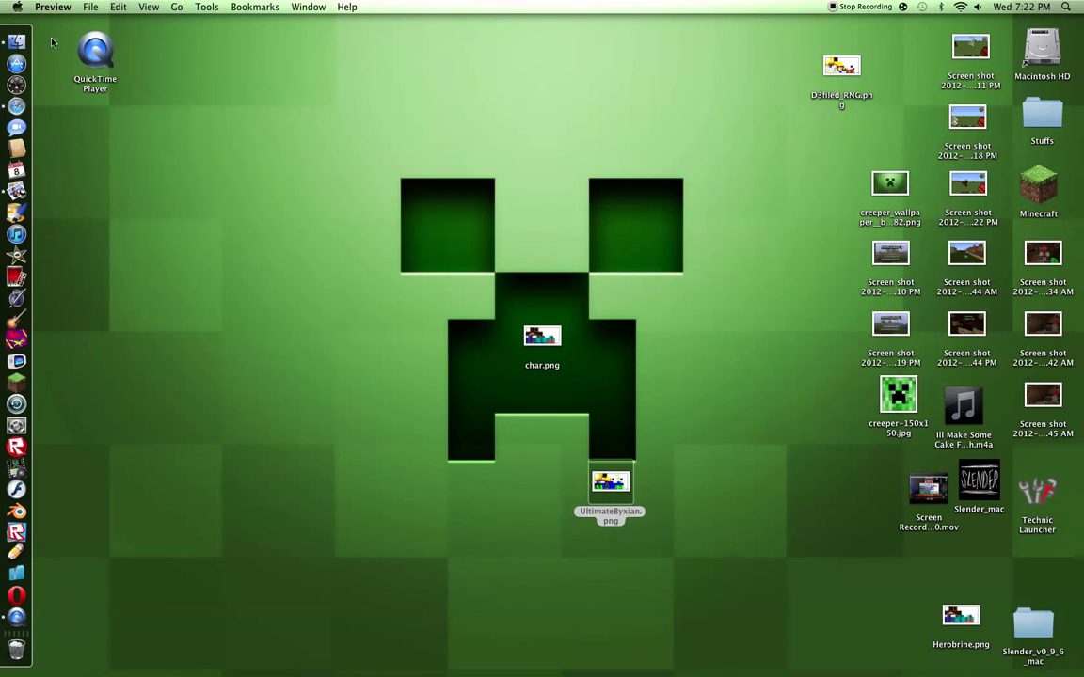
right_click(618, 485)
left_click(611, 403)
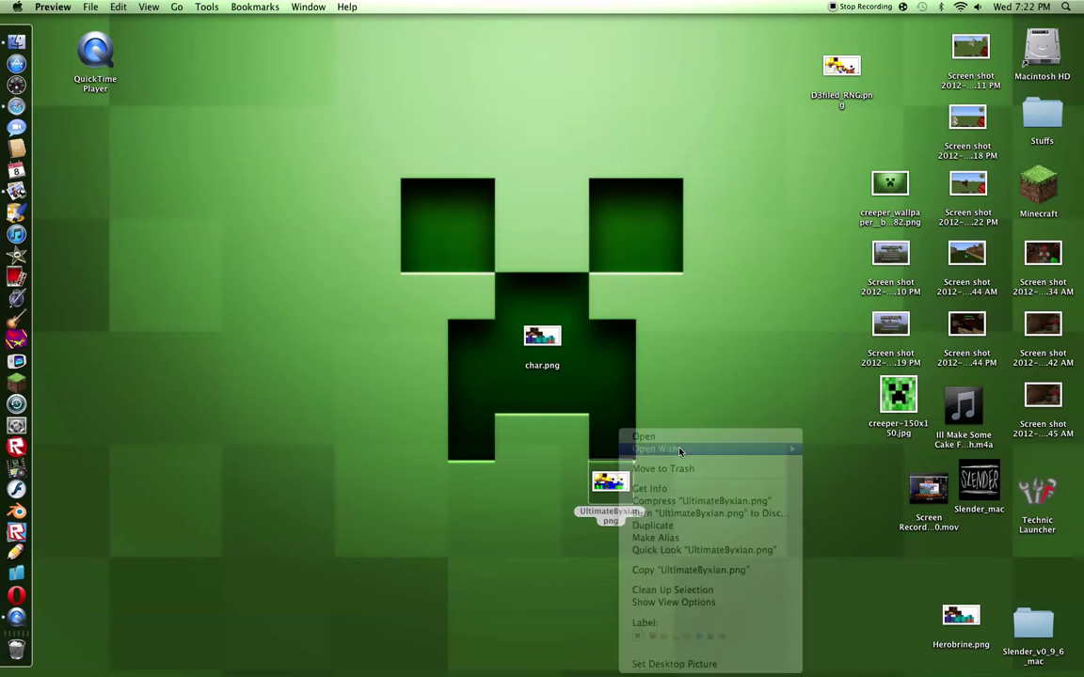
right_click(608, 480)
mouse_move(677, 450)
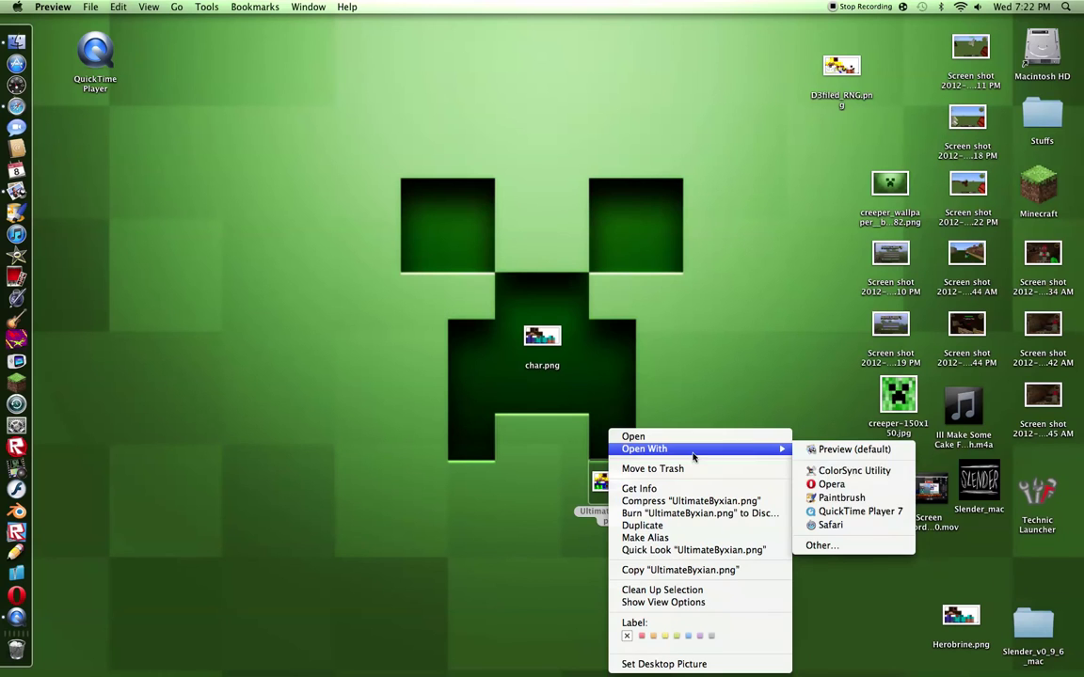
left_click(831, 503)
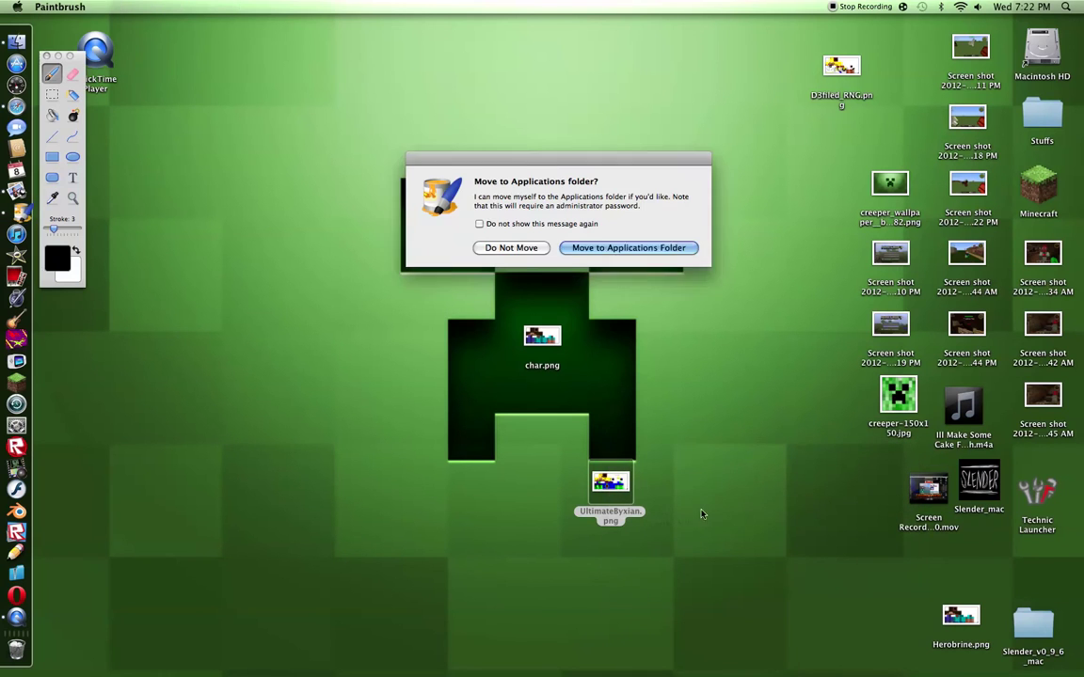
Decline moving Paintbrush, zoom the skin in to 1600%, and maximise the image window.
left_click(519, 246)
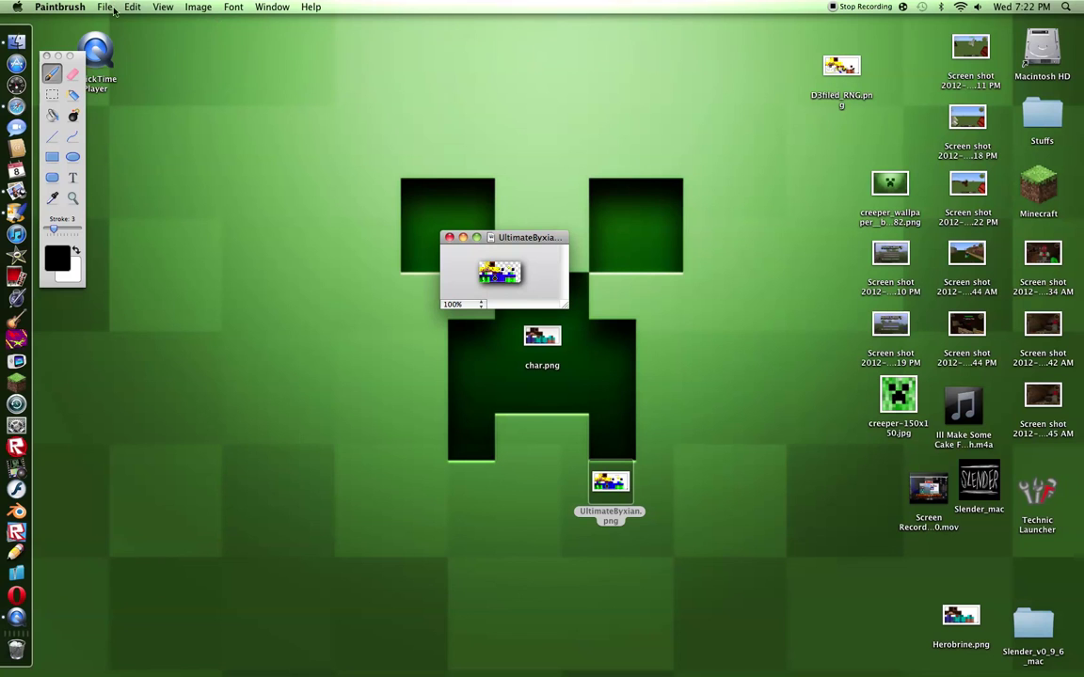
left_click(163, 8)
left_click(169, 22)
left_click(156, 9)
left_click(167, 23)
left_click(160, 9)
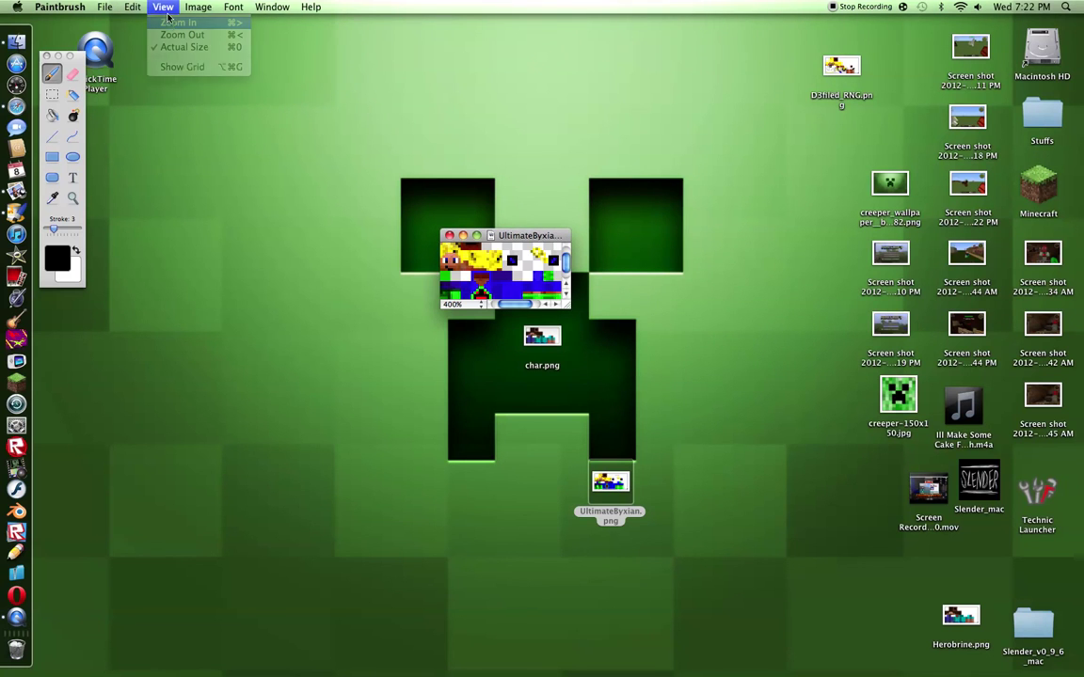
left_click(170, 23)
left_click(164, 8)
left_click(169, 23)
left_click(163, 7)
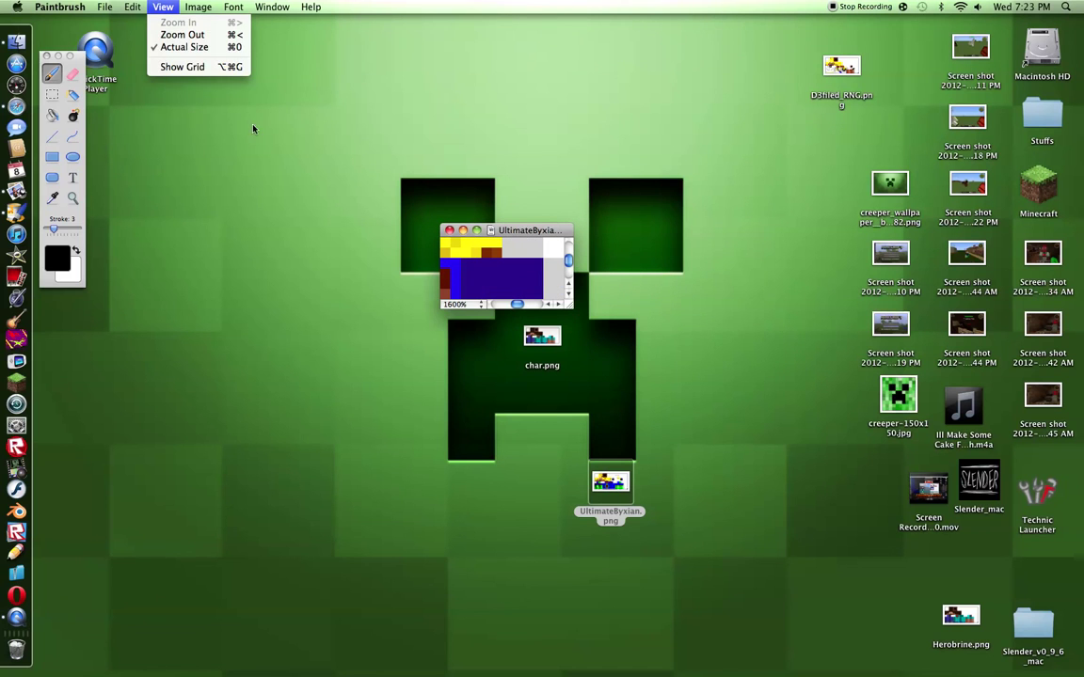
left_click(524, 224)
left_click(476, 229)
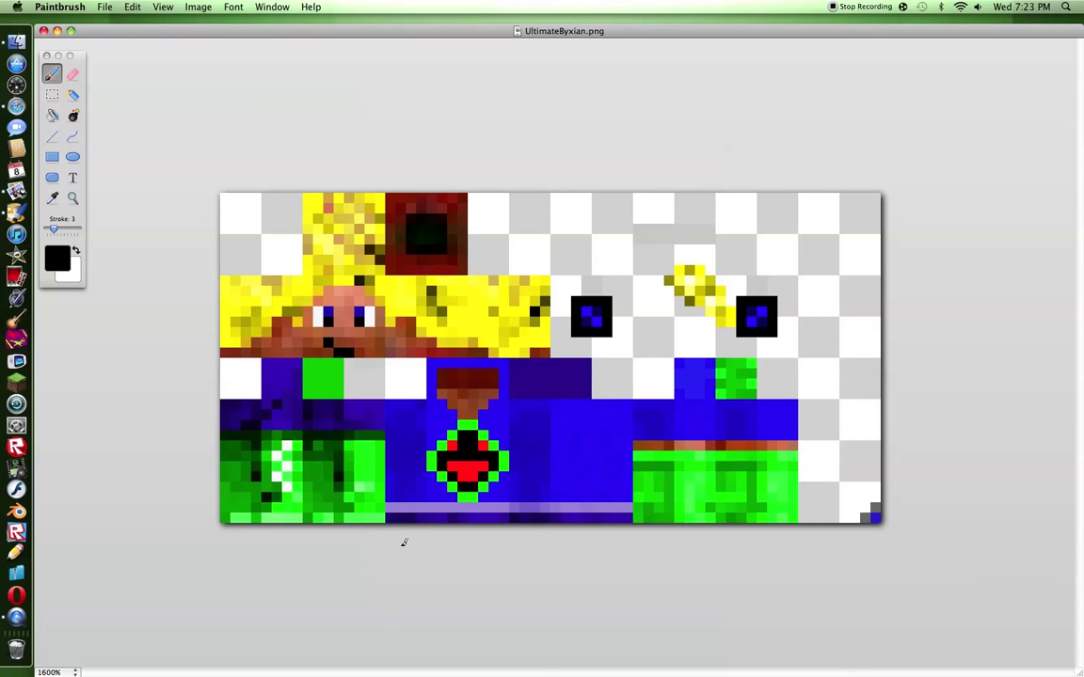
Set up the pencil with Maraschino red at stroke width 1, undoing a test dab.
left_click(54, 115)
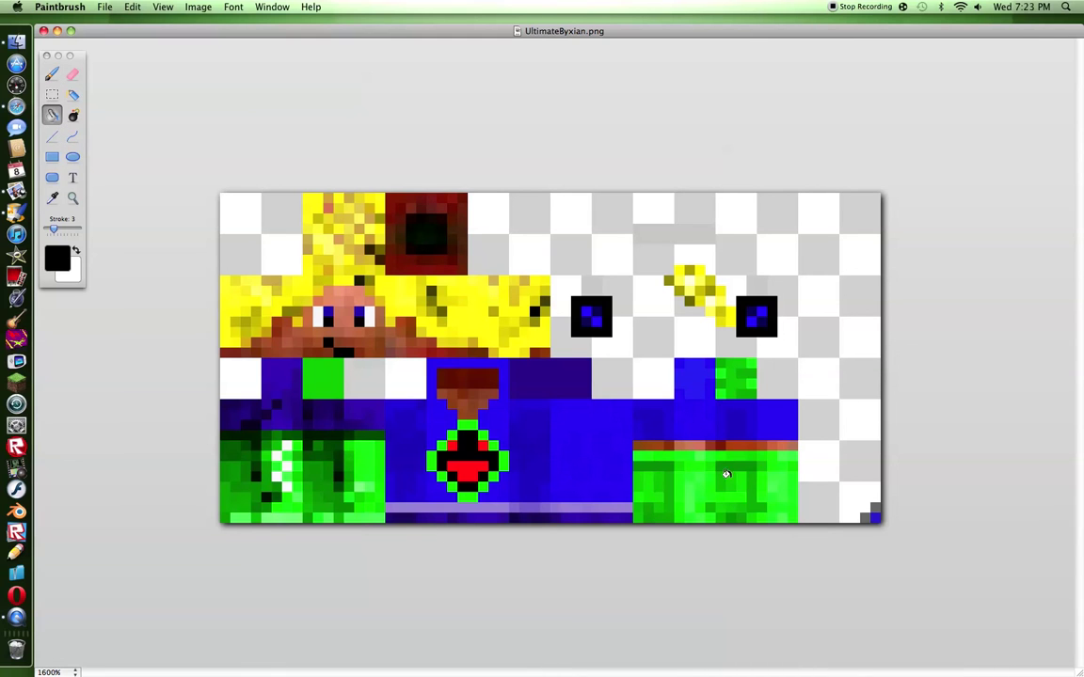
left_click(51, 75)
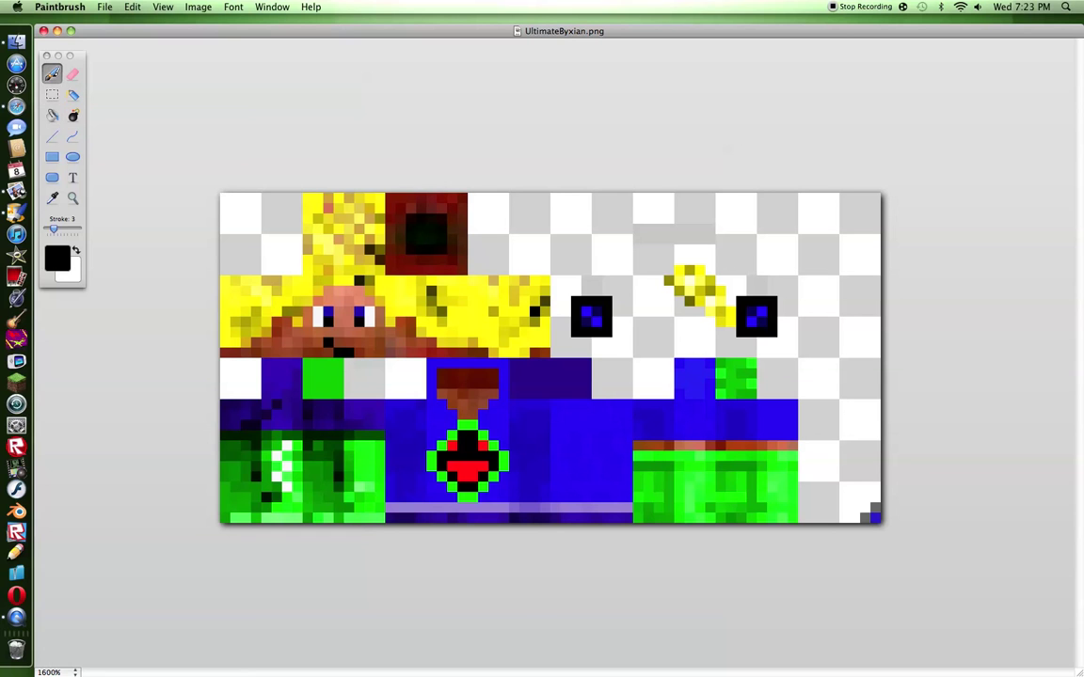
left_click(57, 258)
left_click(953, 309)
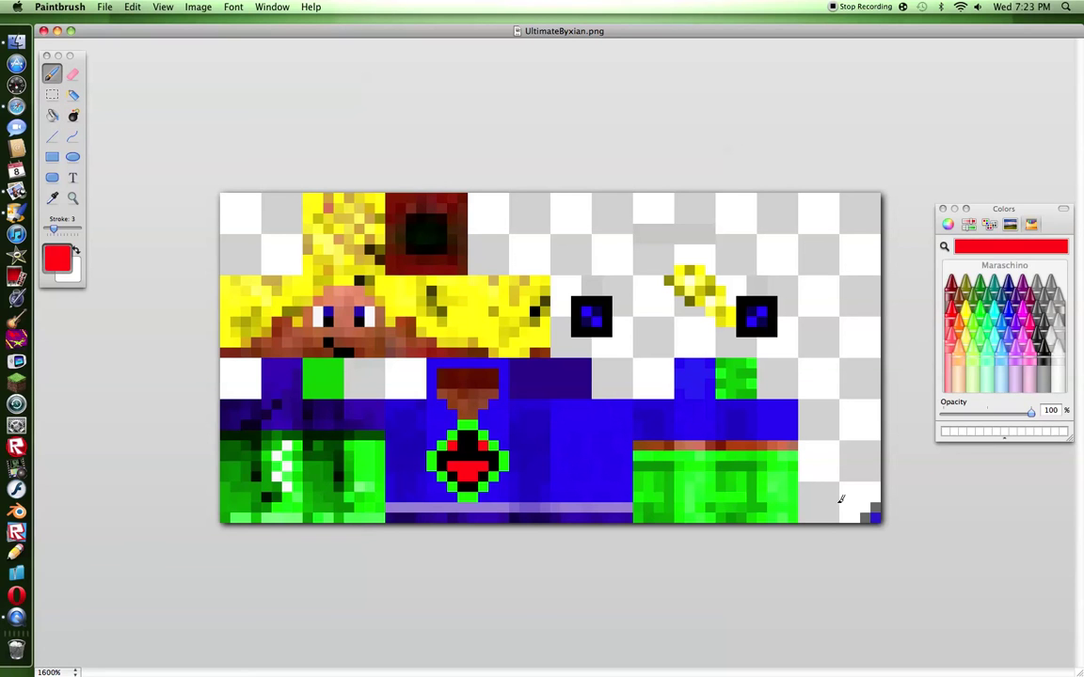
left_click(638, 453)
left_click(132, 8)
left_click(163, 22)
left_click_drag(53, 229, 47, 228)
Paint a row of red pixels along the top of the right green block.
left_click_drag(639, 453, 649, 455)
left_click(693, 454)
left_click(722, 453)
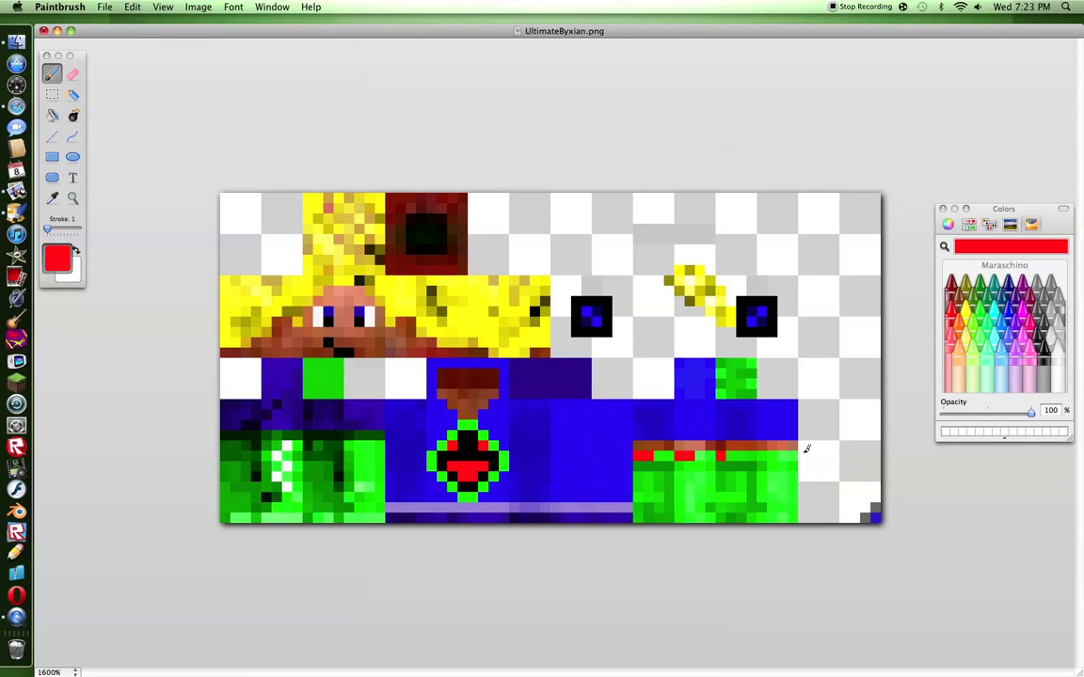
left_click(769, 453)
left_click(794, 454)
Undo the last four strokes on the top row with Edit > Undo Drawing.
left_click(952, 309)
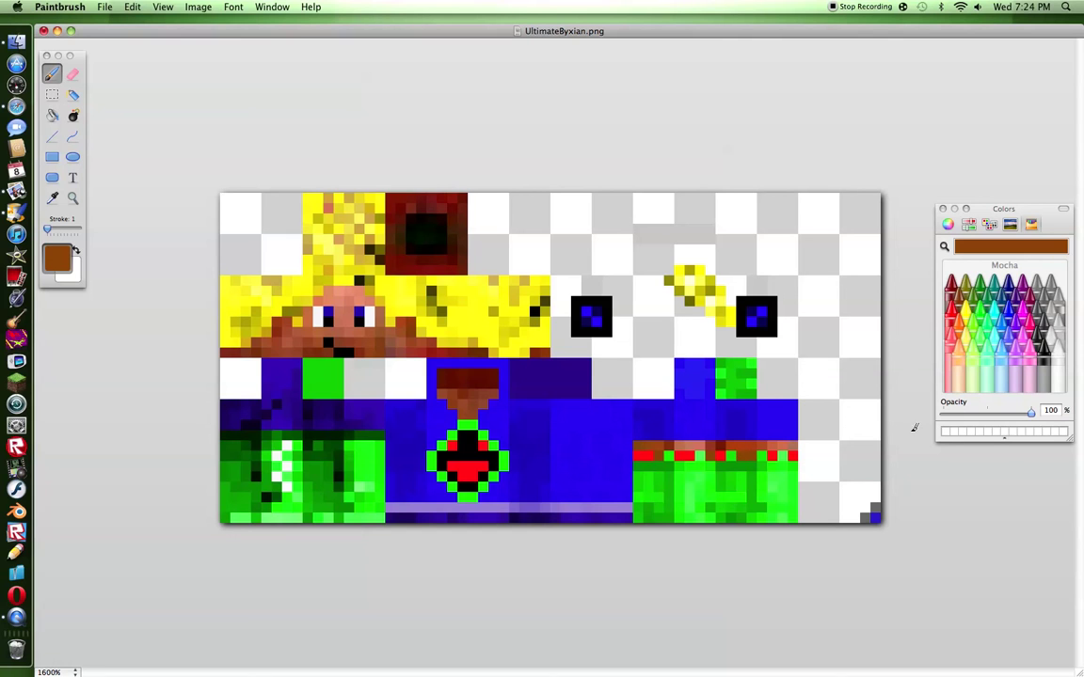
left_click(133, 6)
left_click(137, 20)
left_click(133, 6)
left_click(137, 23)
left_click(133, 6)
left_click(137, 21)
left_click(133, 7)
left_click(137, 21)
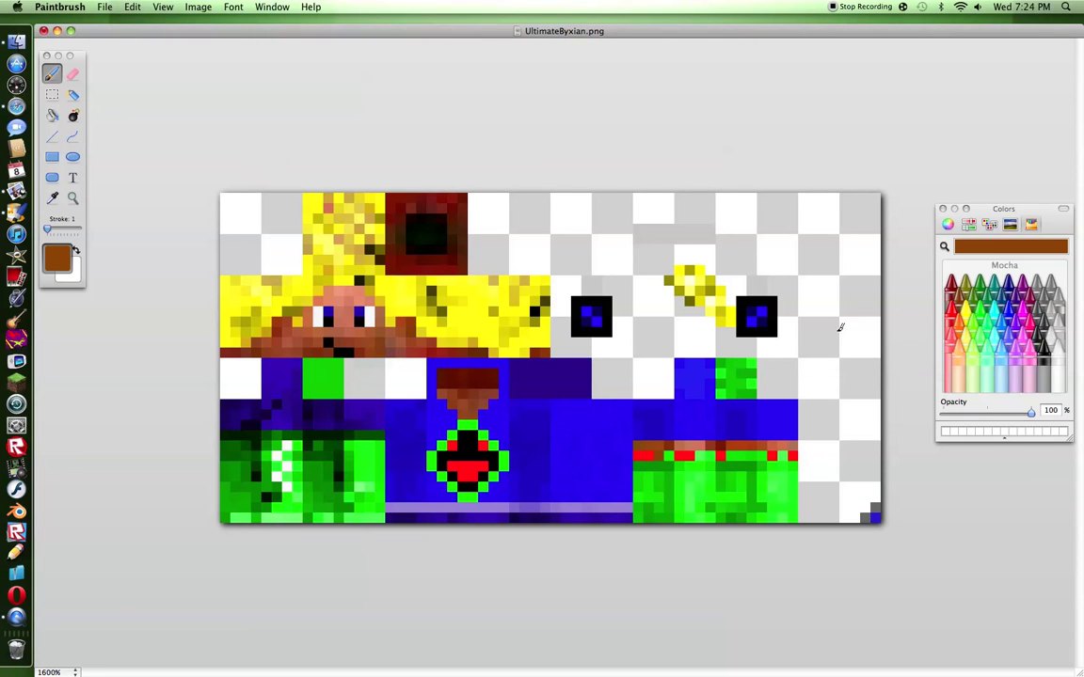
Add one Cayenne dark red pixel and two Salmon pixels to the top row.
left_click(951, 287)
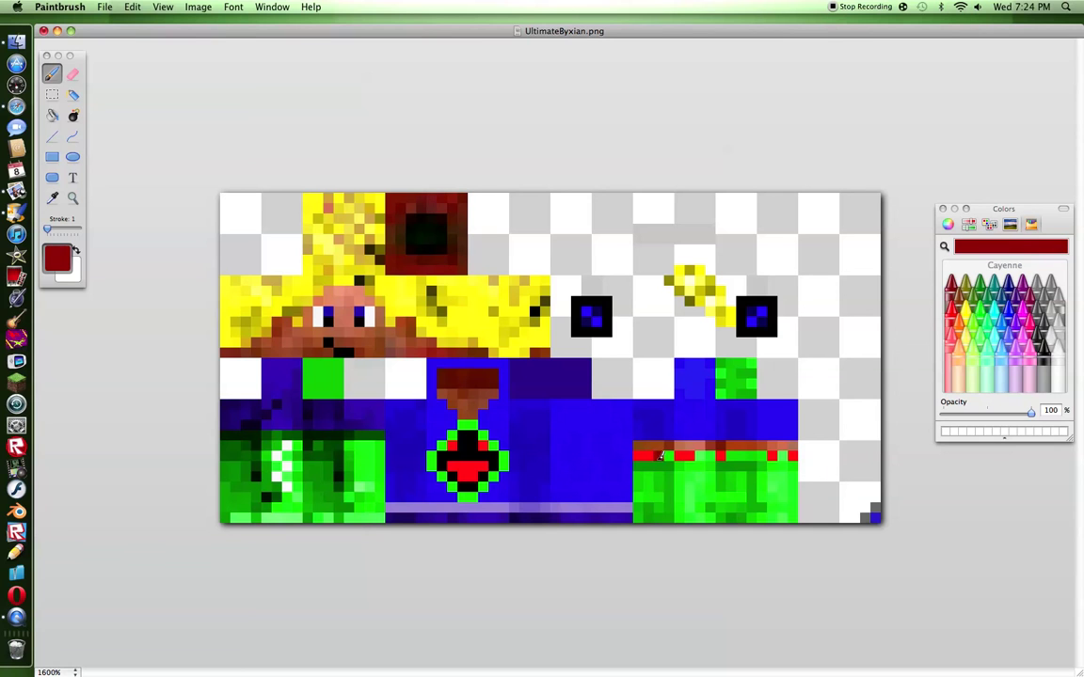
left_click(752, 456)
left_click(951, 347)
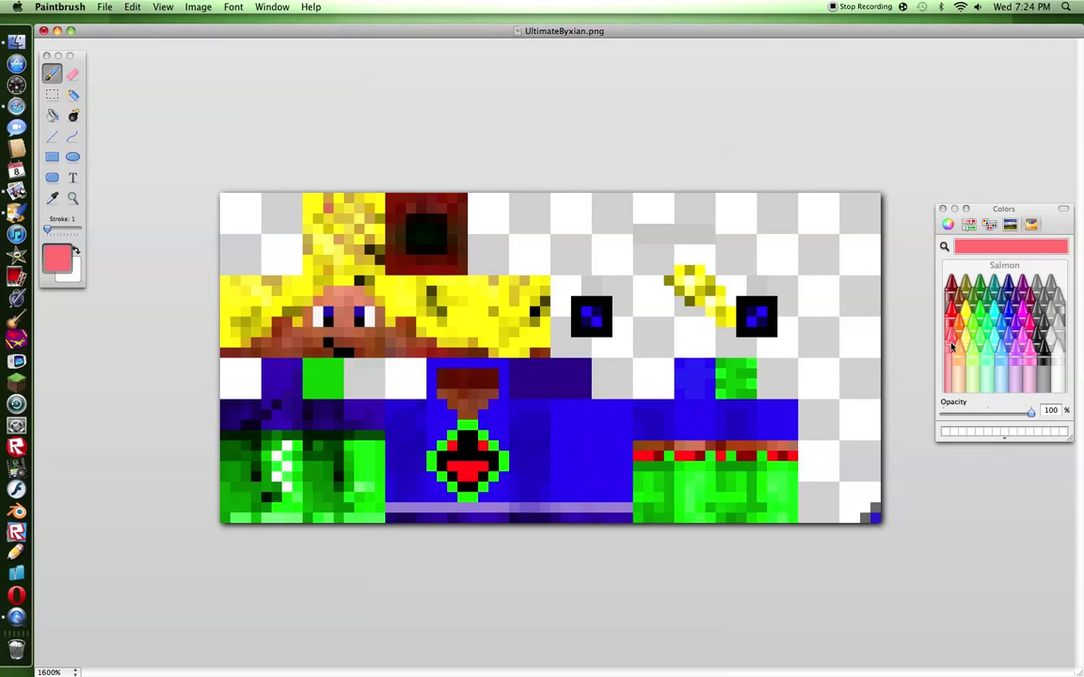
left_click(721, 455)
left_click(712, 456)
Turn the centres of both eyes Maraschino red.
left_click(952, 303)
left_click(761, 312)
left_click(751, 323)
left_click(587, 310)
left_click(600, 322)
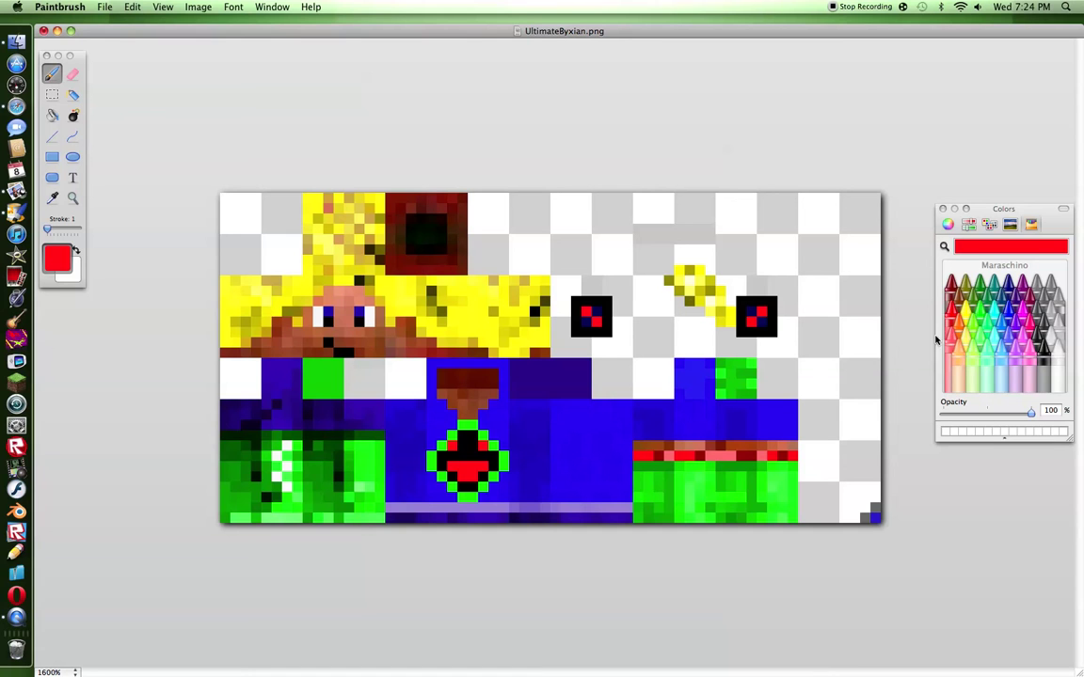
Recolour two lightning bolt pixels and one hair pixel Tangerine orange.
left_click(960, 324)
left_click(692, 275)
left_click(712, 300)
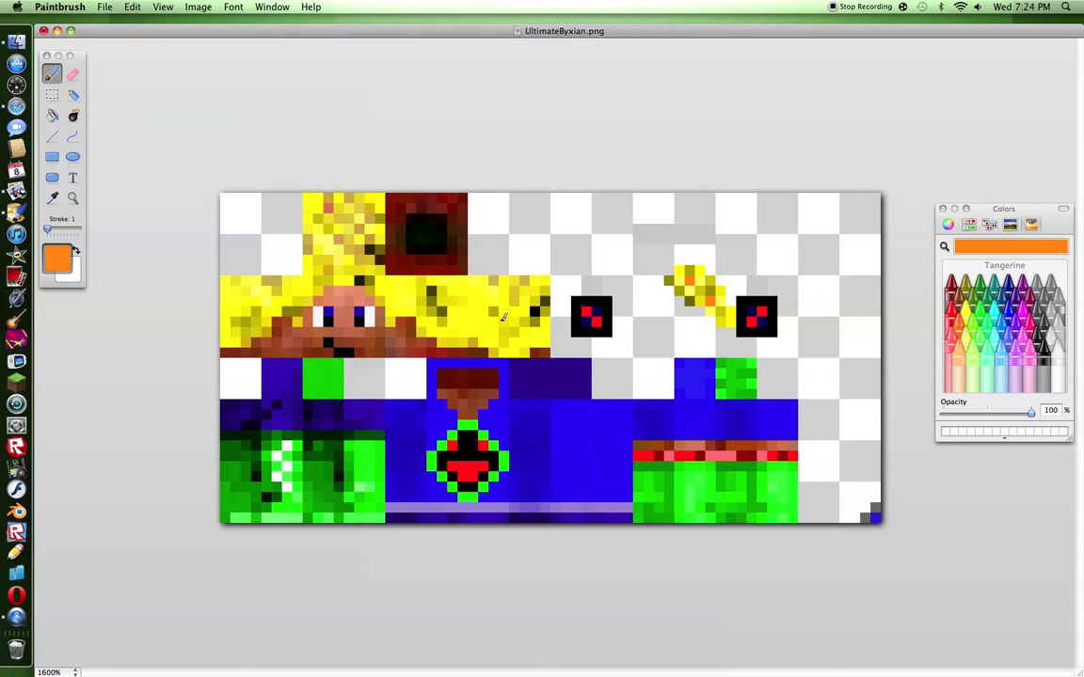
left_click(267, 299)
Paint Maraschino red pixels on the lightning streak, the hair beside the face, and the face's left edge.
left_click(950, 316)
left_click(721, 292)
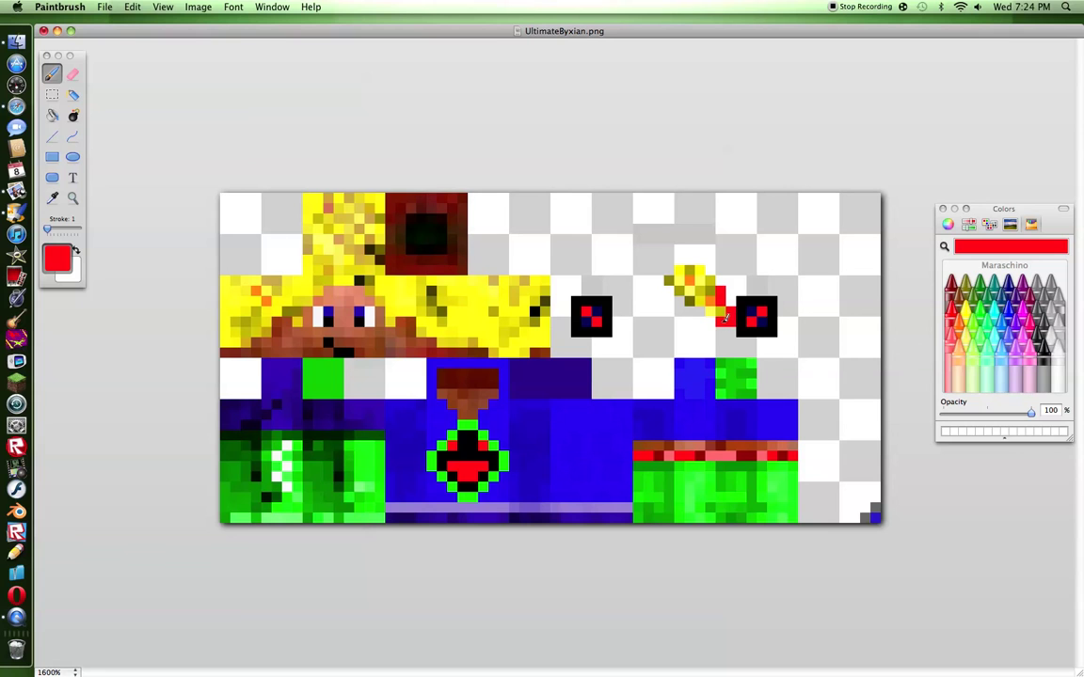
left_click(719, 310)
left_click(722, 311)
left_click(421, 322)
left_click(428, 330)
left_click(423, 331)
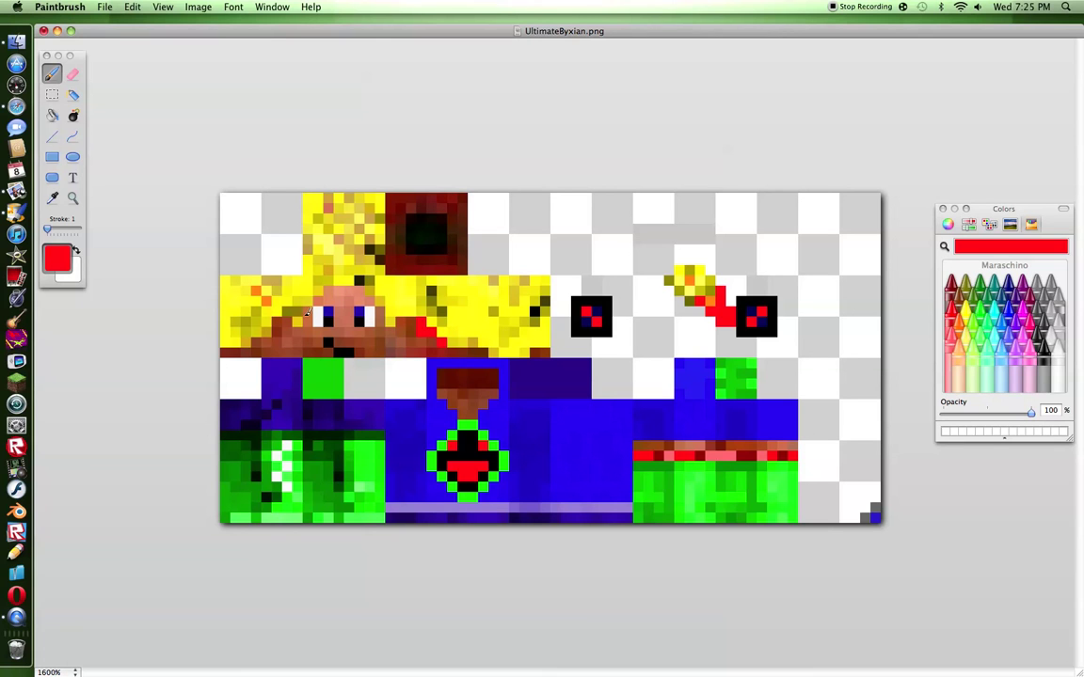
left_click(259, 330)
left_click(105, 8)
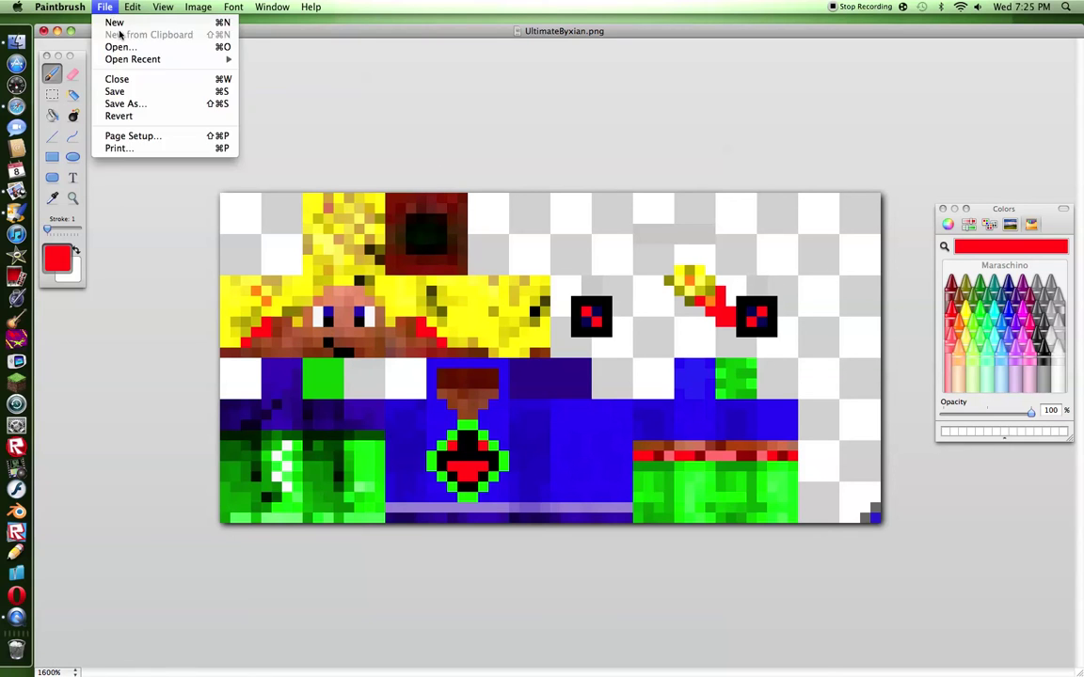
Save the recoloured skin and close the Paintbrush windows.
left_click(139, 92)
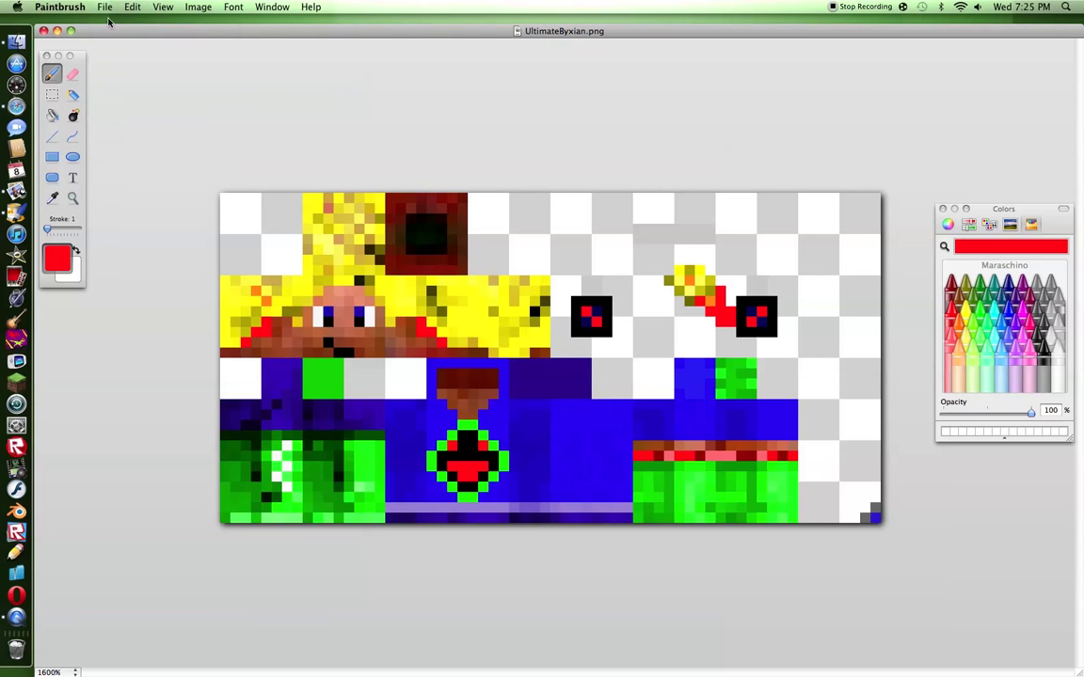
left_click(44, 32)
left_click(46, 55)
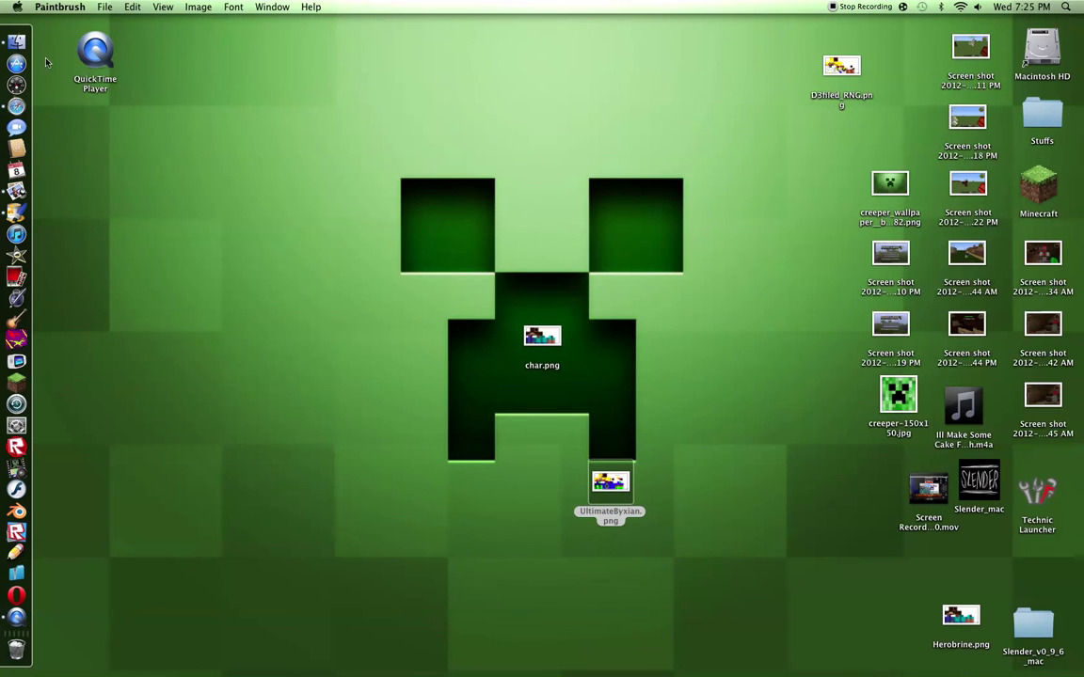
Open UltimateByxian.png in a maximised Preview window, zoomed in four steps.
left_click(598, 482)
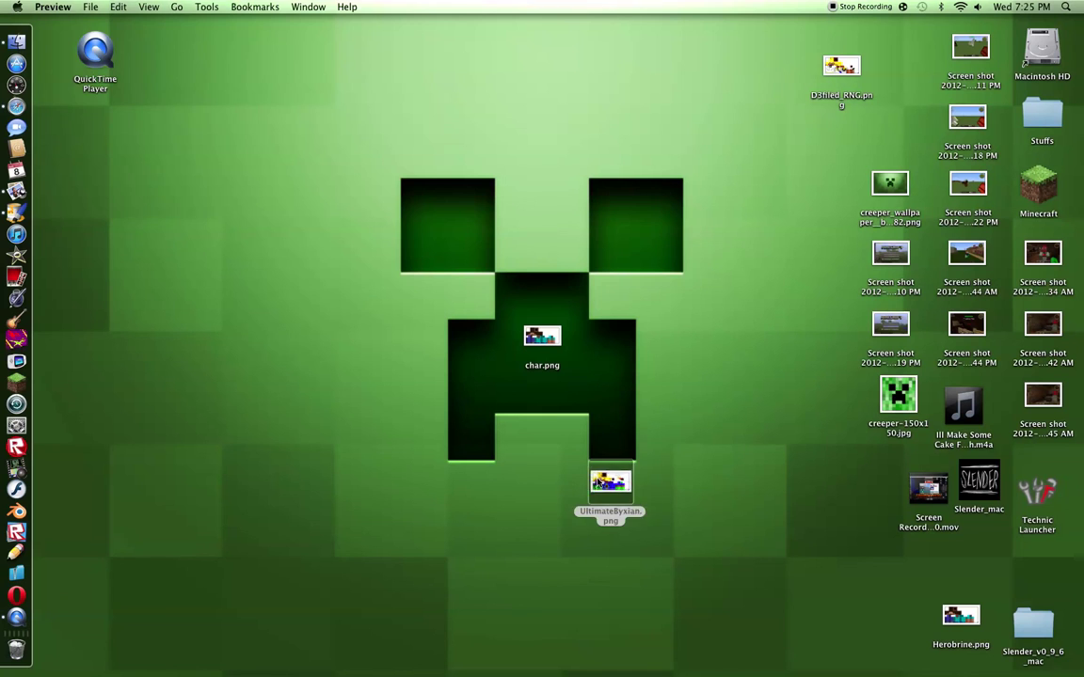
double_click(599, 483)
left_click(70, 21)
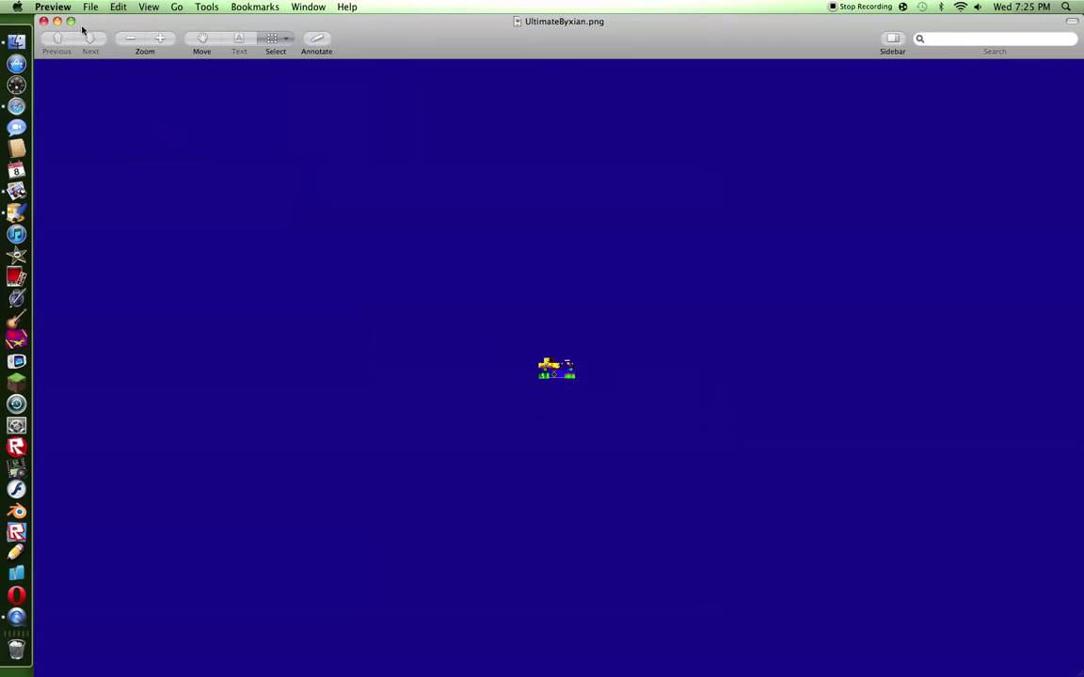
left_click(162, 39)
left_click(162, 38)
left_click(162, 39)
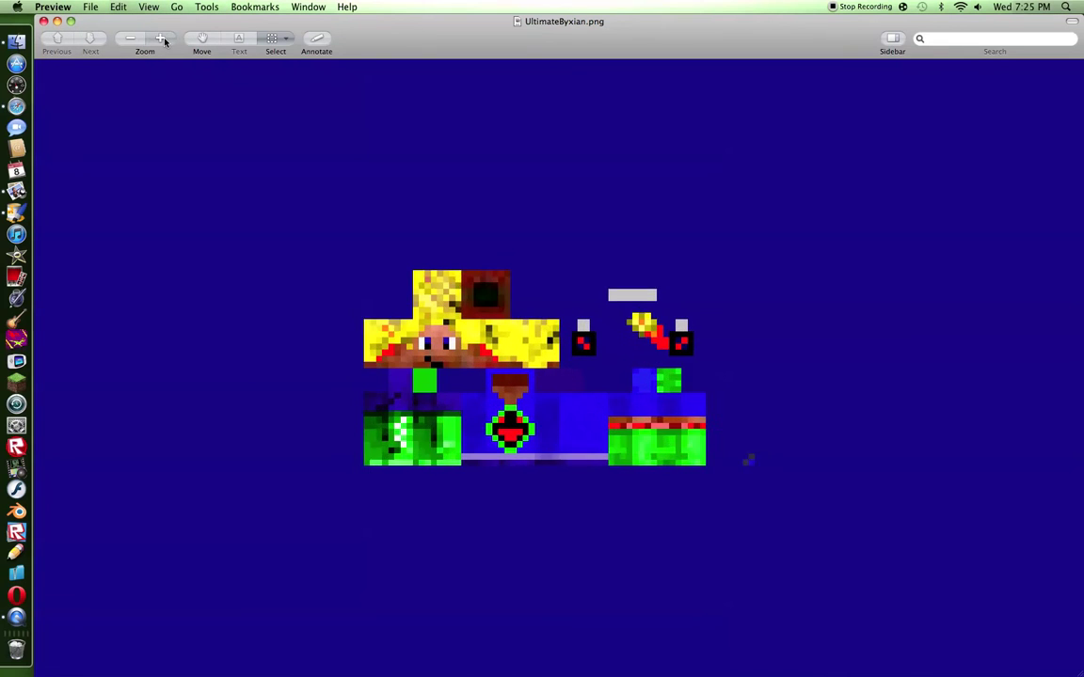
left_click(162, 38)
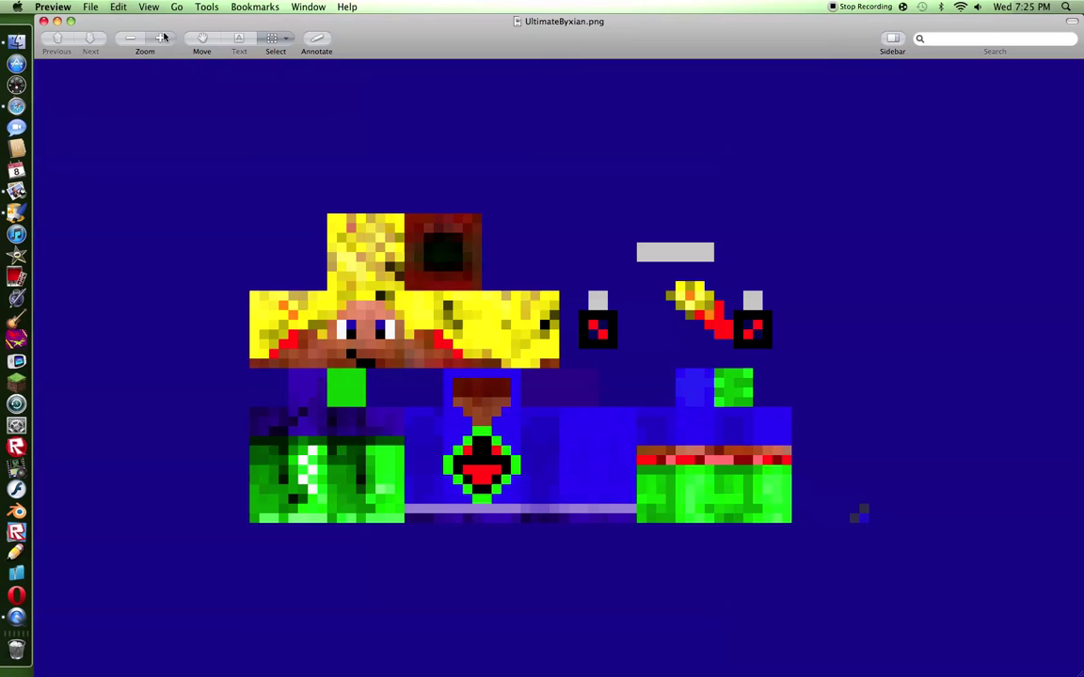
Select the stray dark pixels at lower right to inspect them, then deselect.
left_click_drag(985, 484, 849, 562)
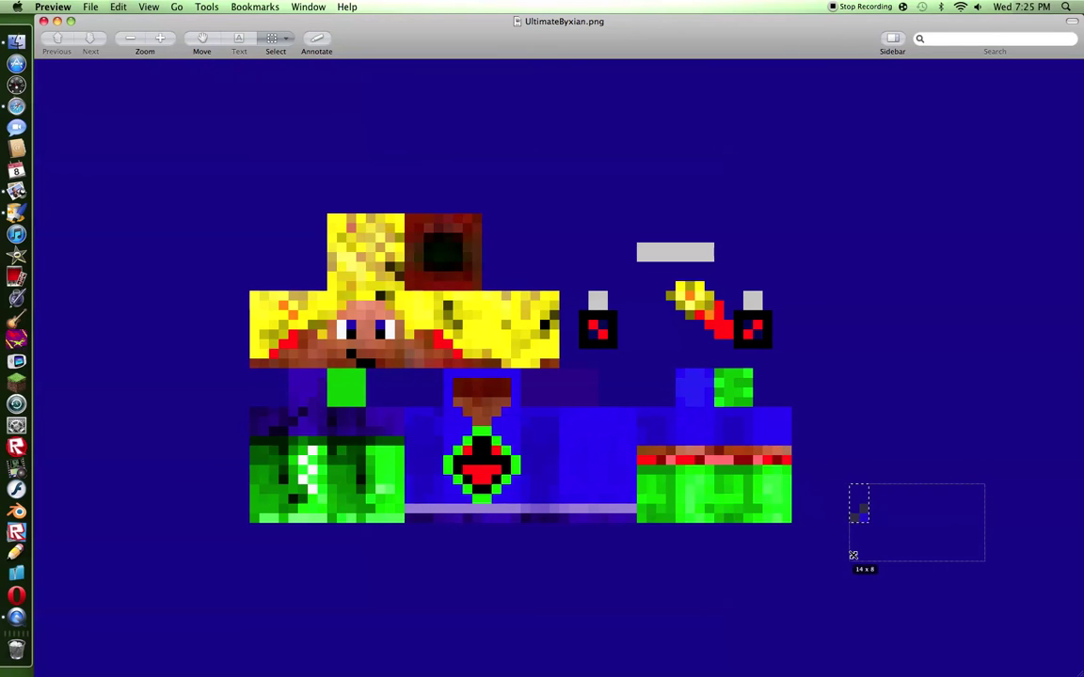
left_click(938, 526)
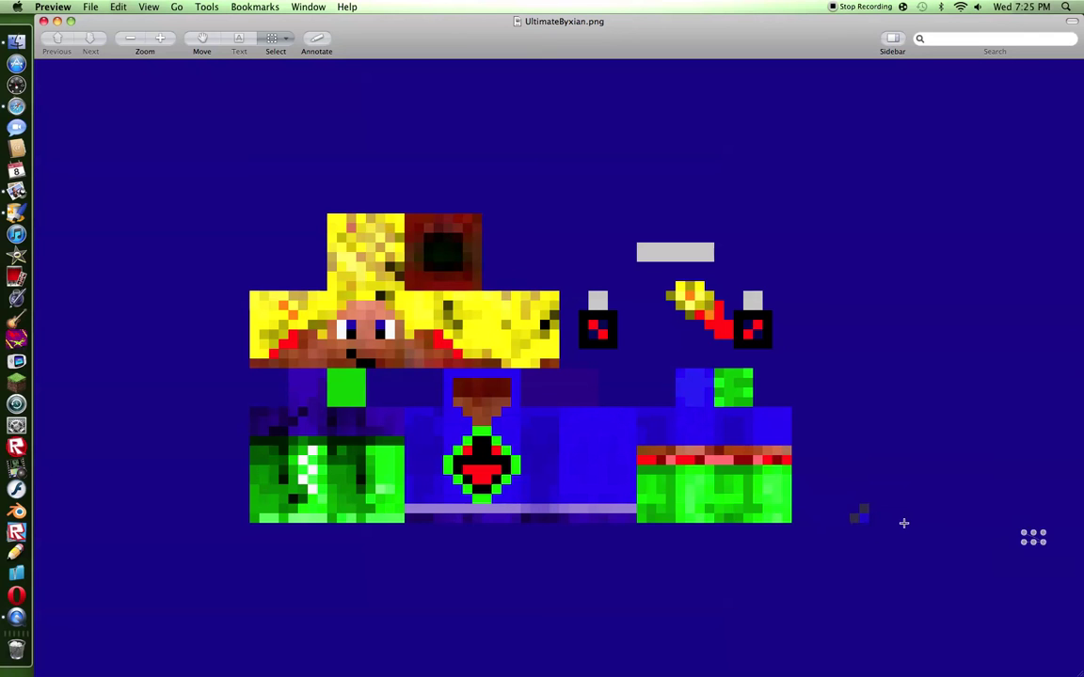
left_click_drag(846, 503, 875, 517)
left_click(944, 530)
Close Preview and go to the minecraft.net login page in the browser.
left_click(43, 21)
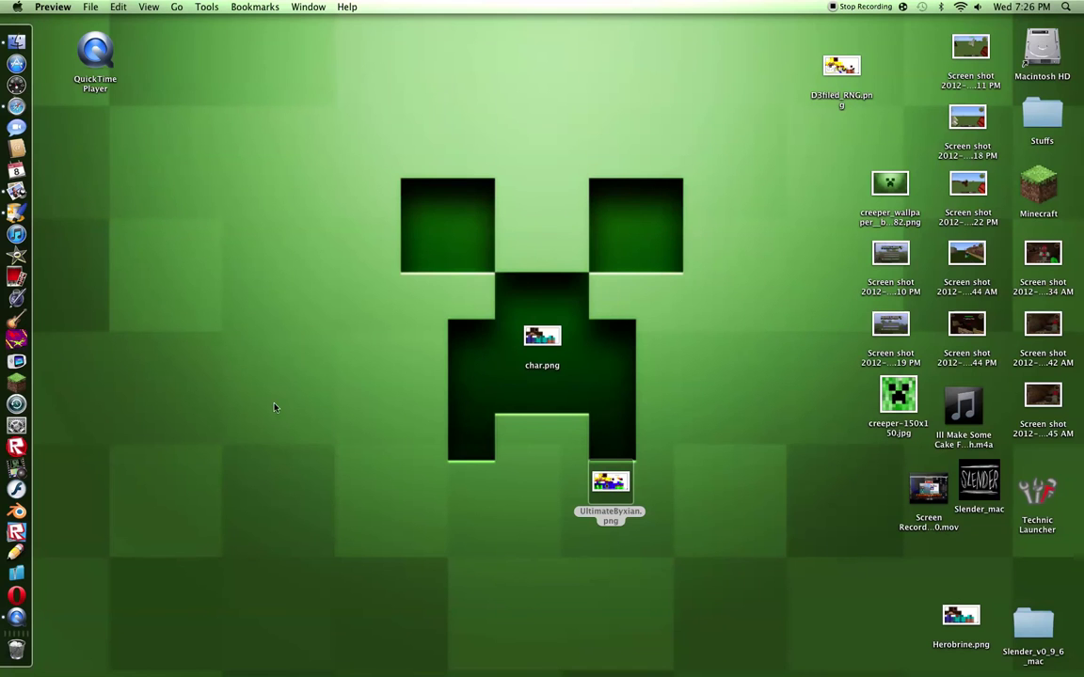
left_click(16, 106)
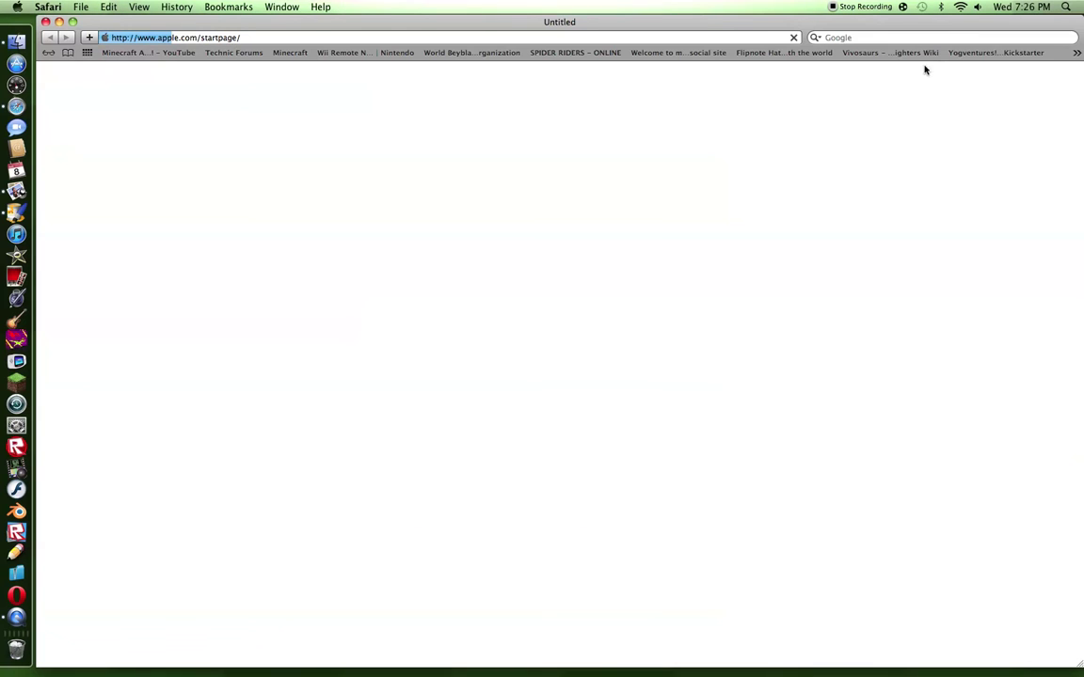
left_click(288, 53)
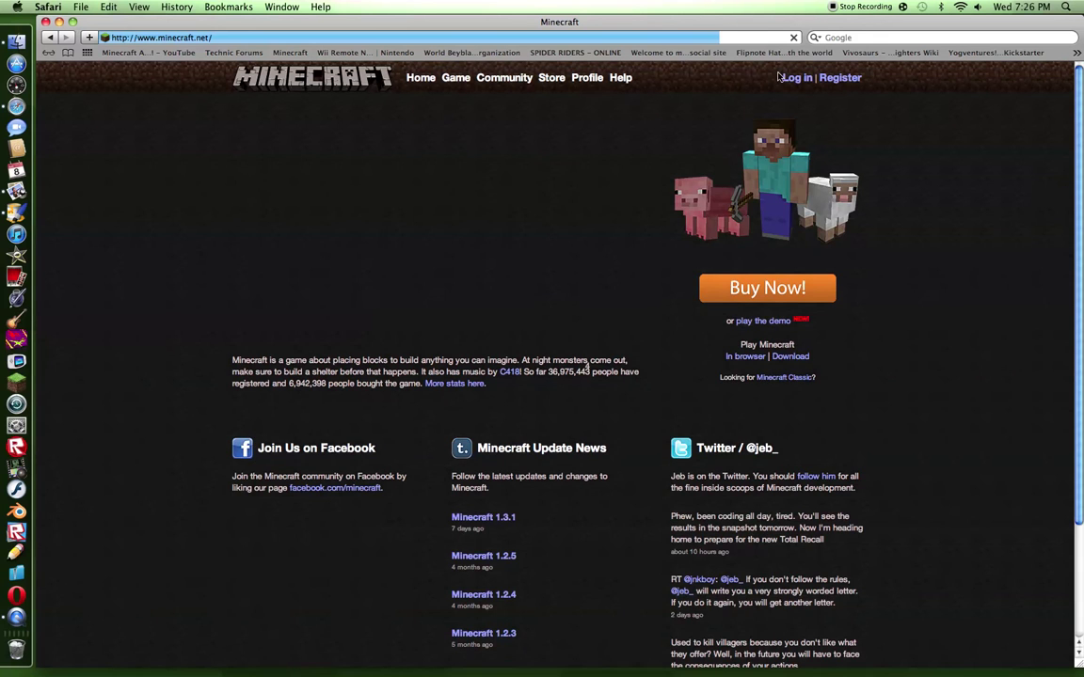
left_click(787, 81)
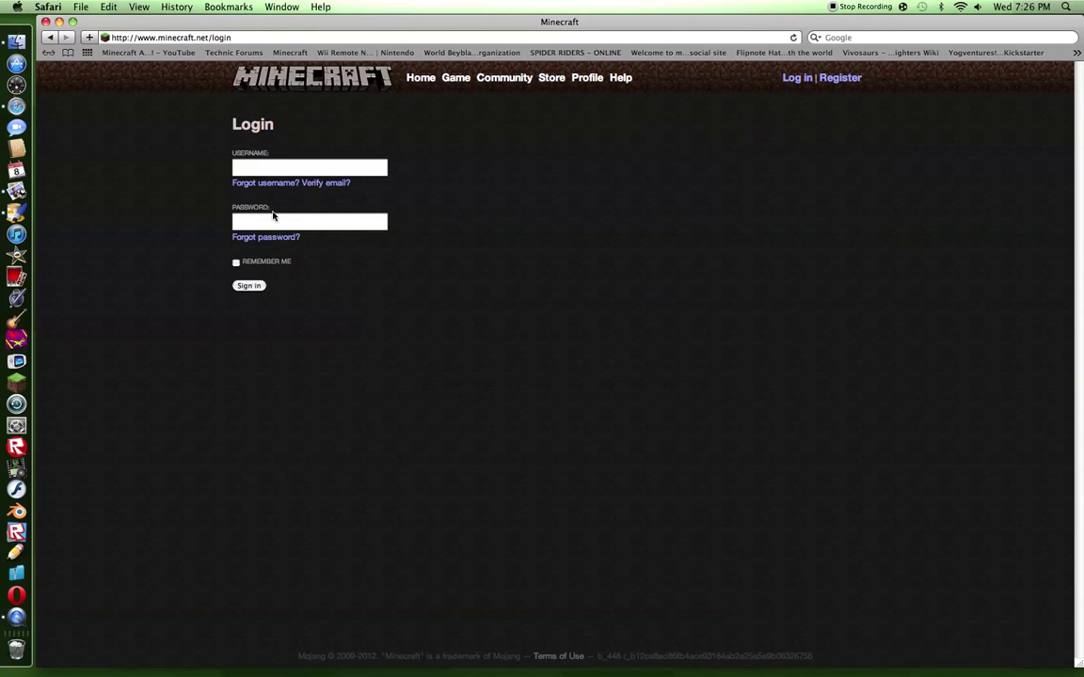
Sign in with the account username and password, Remember me ticked, and go to Profile.
left_click(236, 263)
left_click(267, 169)
type("TheF")
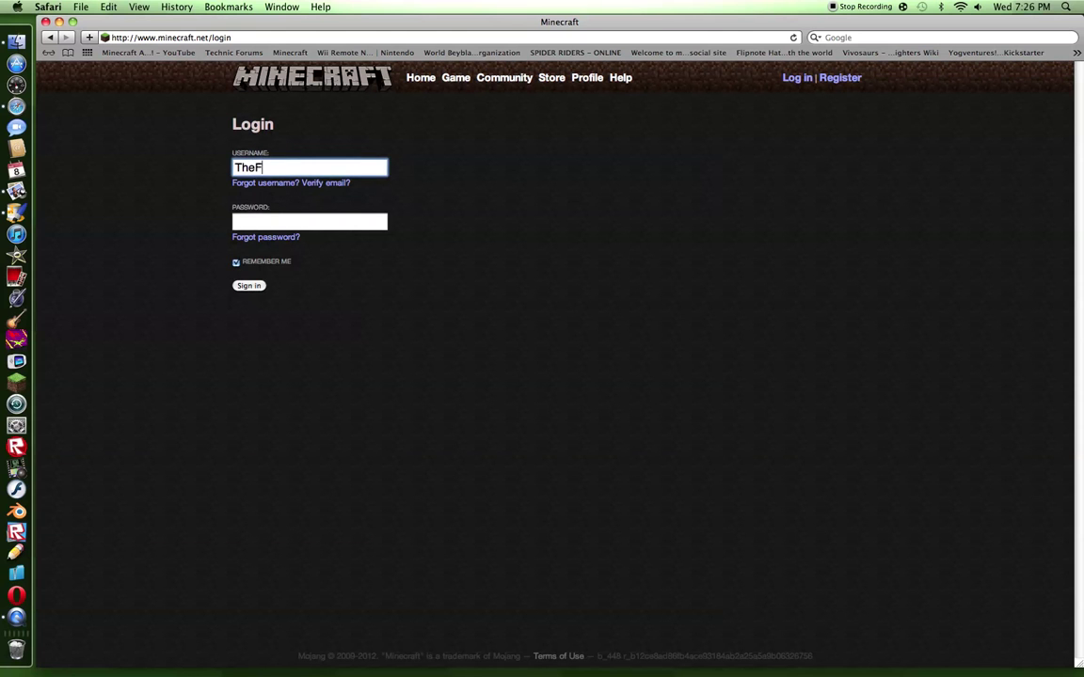
type("lameByxis")
left_click(358, 221)
type("a")
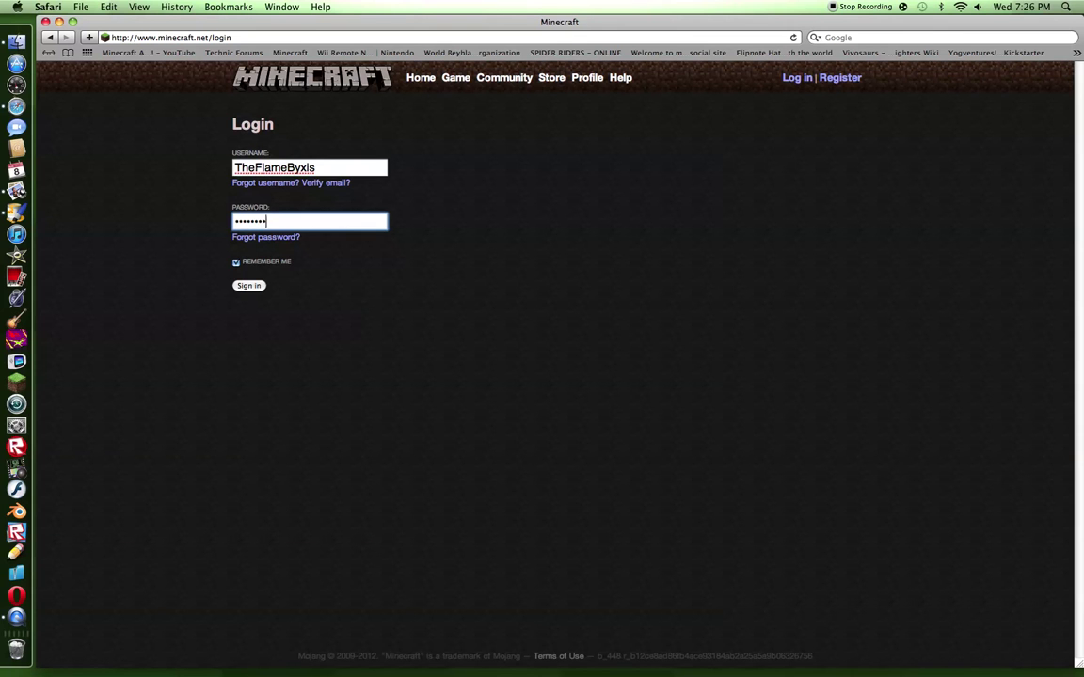
left_click(246, 285)
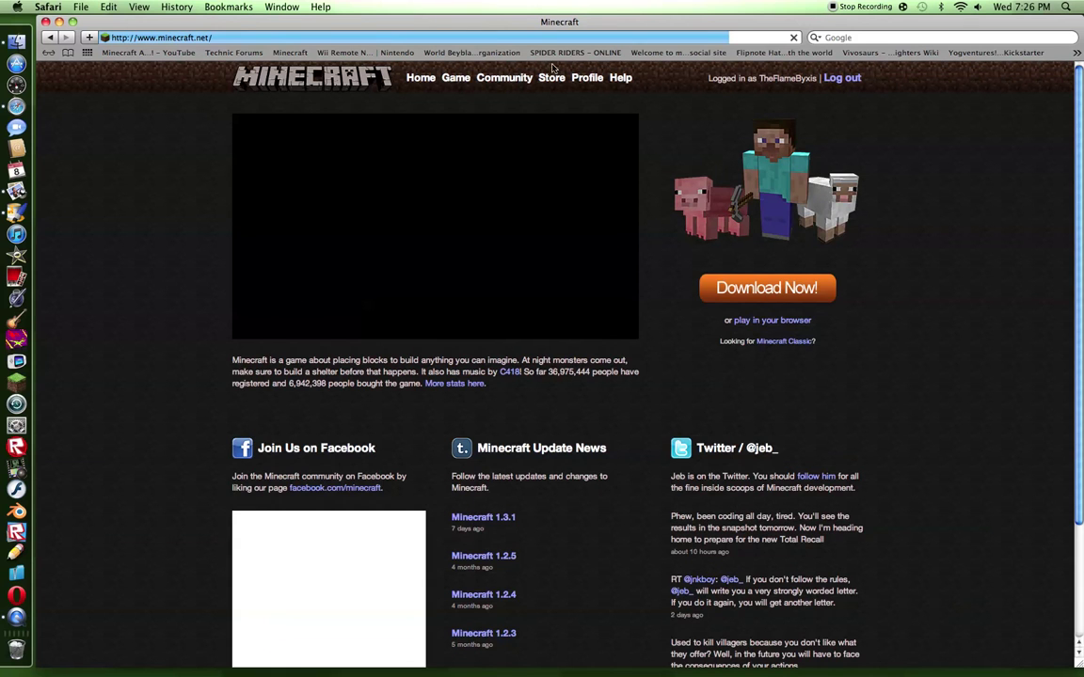
left_click(585, 78)
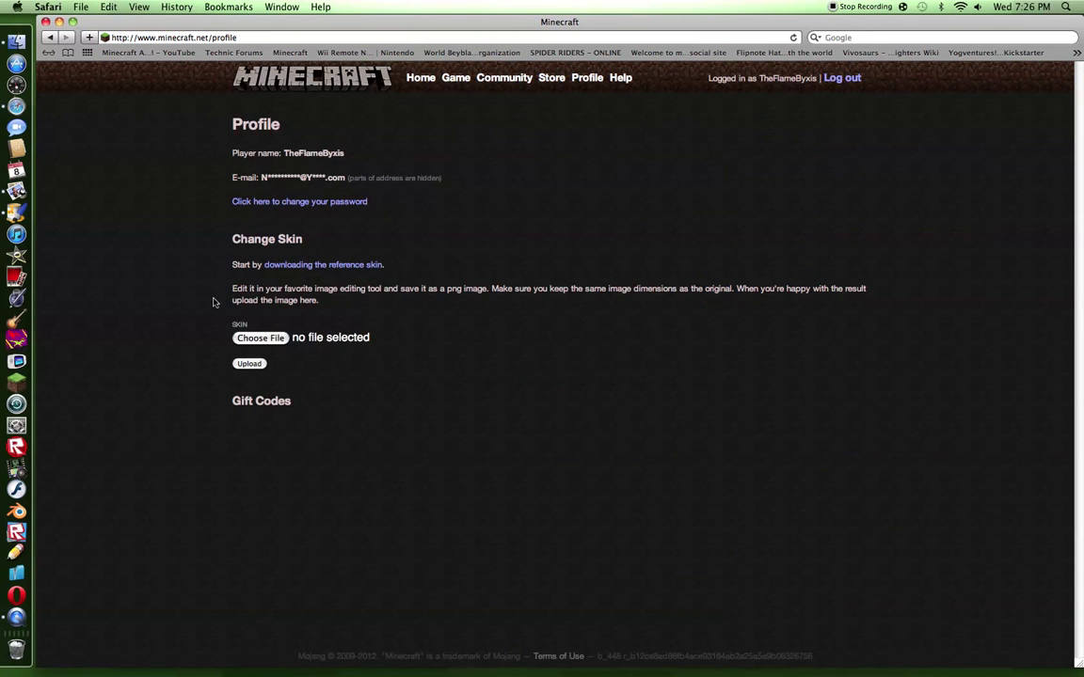
Upload UltimateByxian.png from the Desktop as the new skin, then close Safari.
left_click(275, 339)
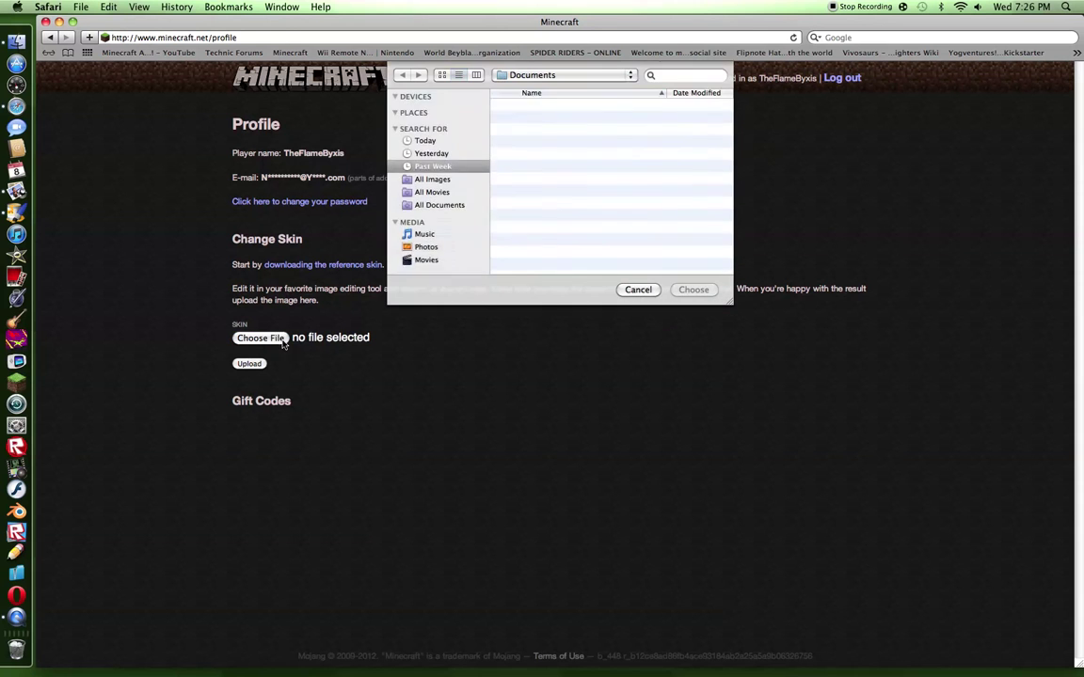
left_click(429, 150)
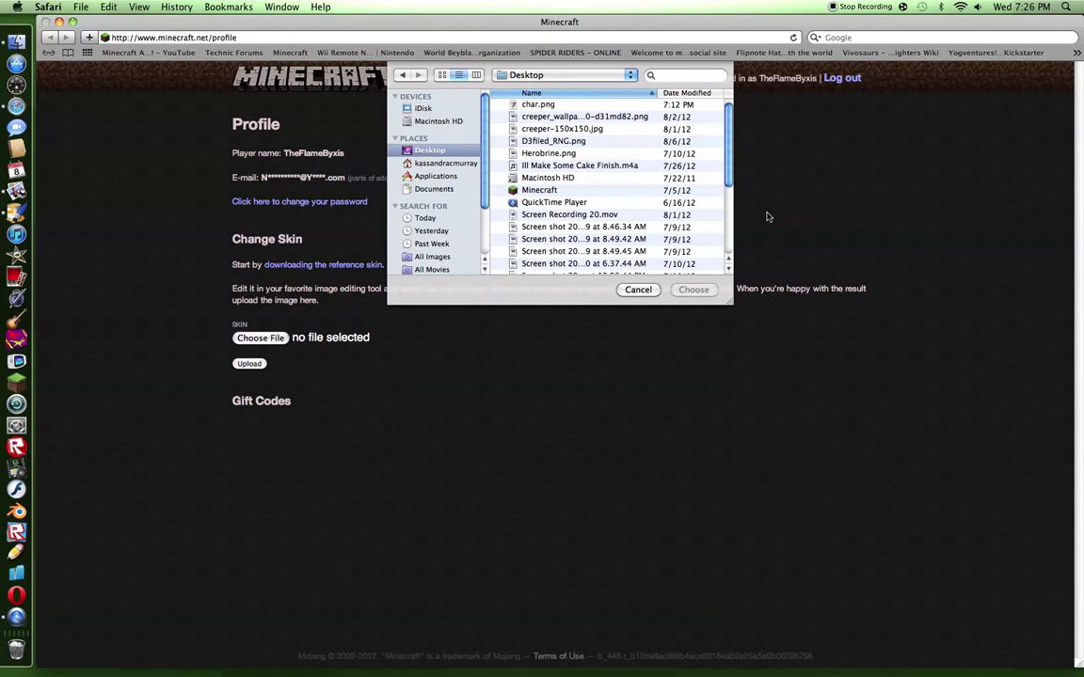
scroll(574, 137, "down", 5)
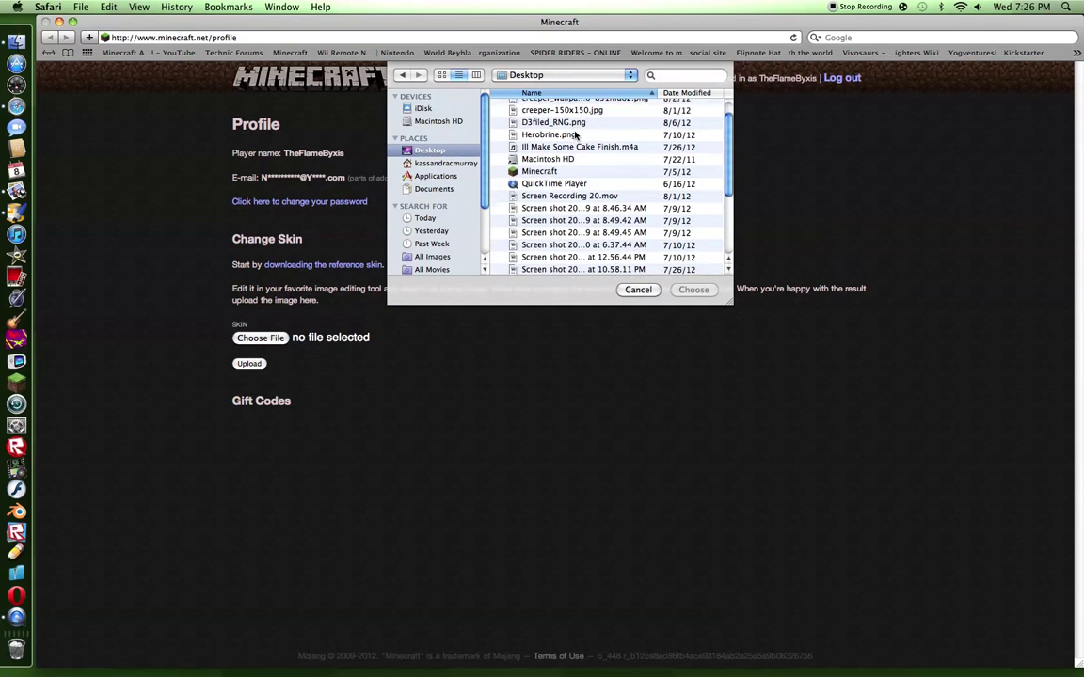
scroll(575, 137, "down", 2)
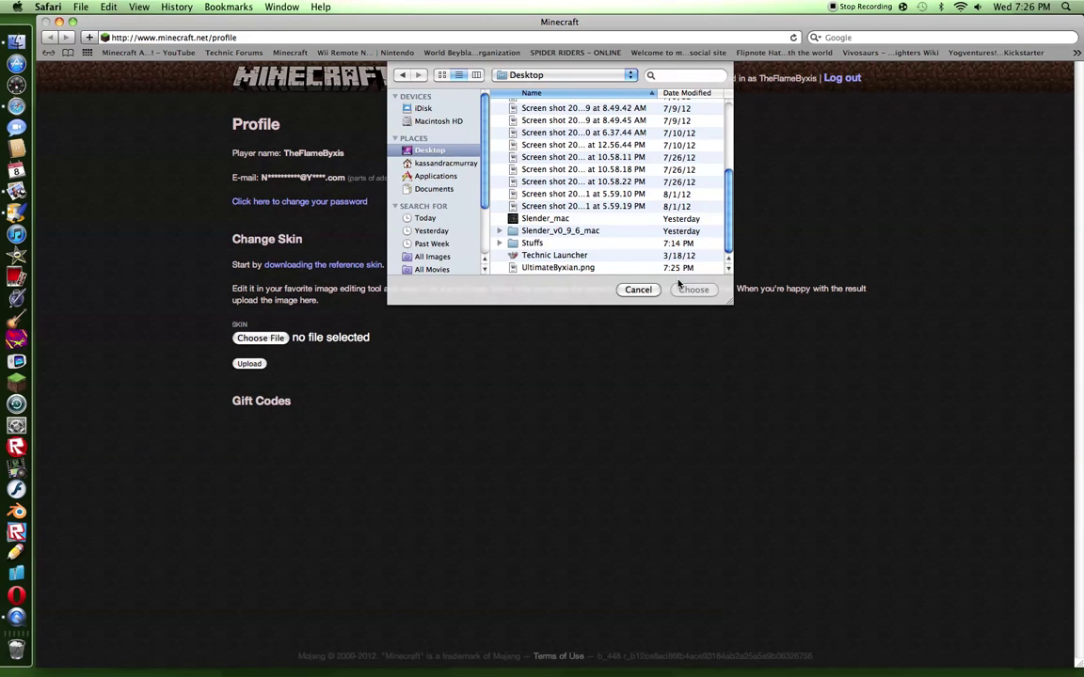
left_click(560, 267)
double_click(568, 267)
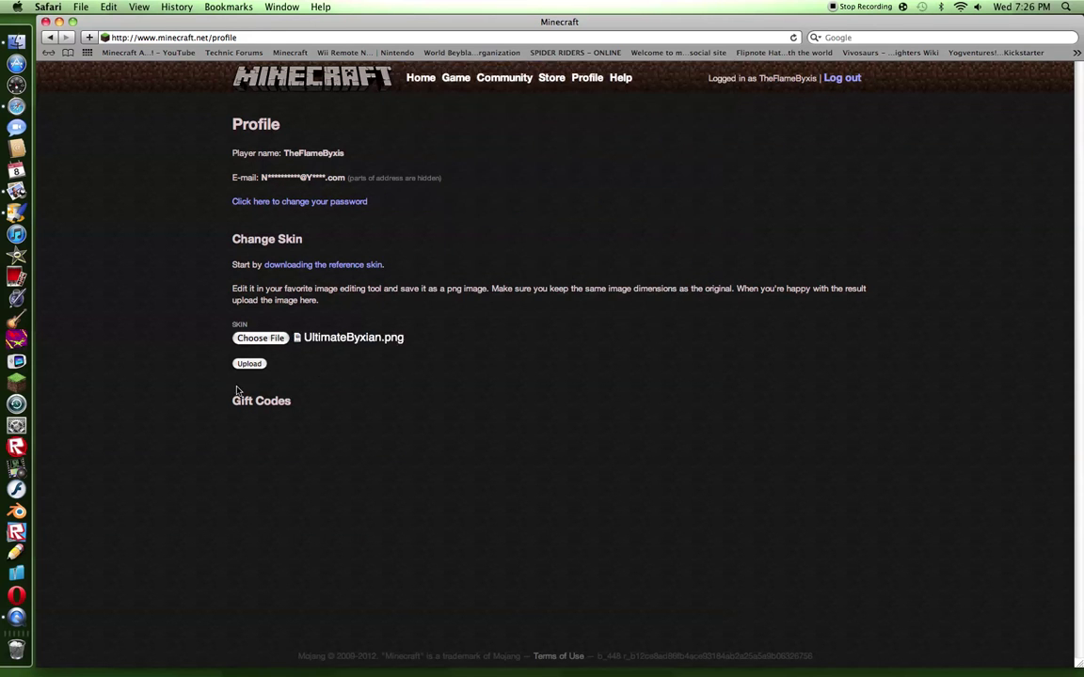
left_click(248, 365)
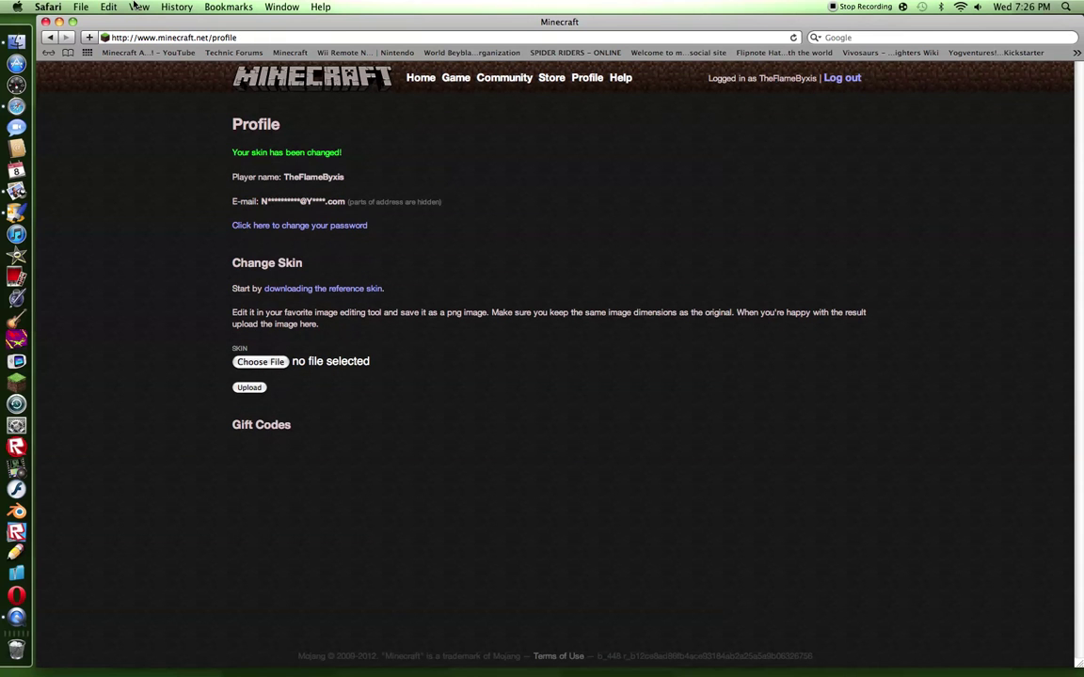
left_click(44, 21)
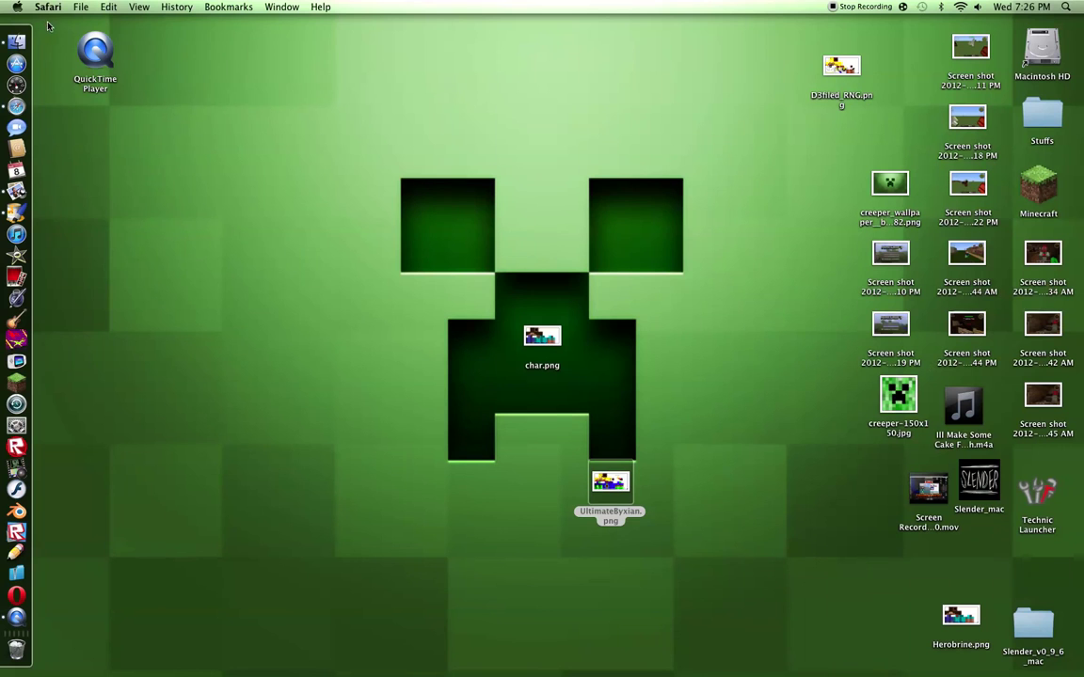
Launch Minecraft, log in through the launcher, and enlarge the game window.
double_click(1040, 185)
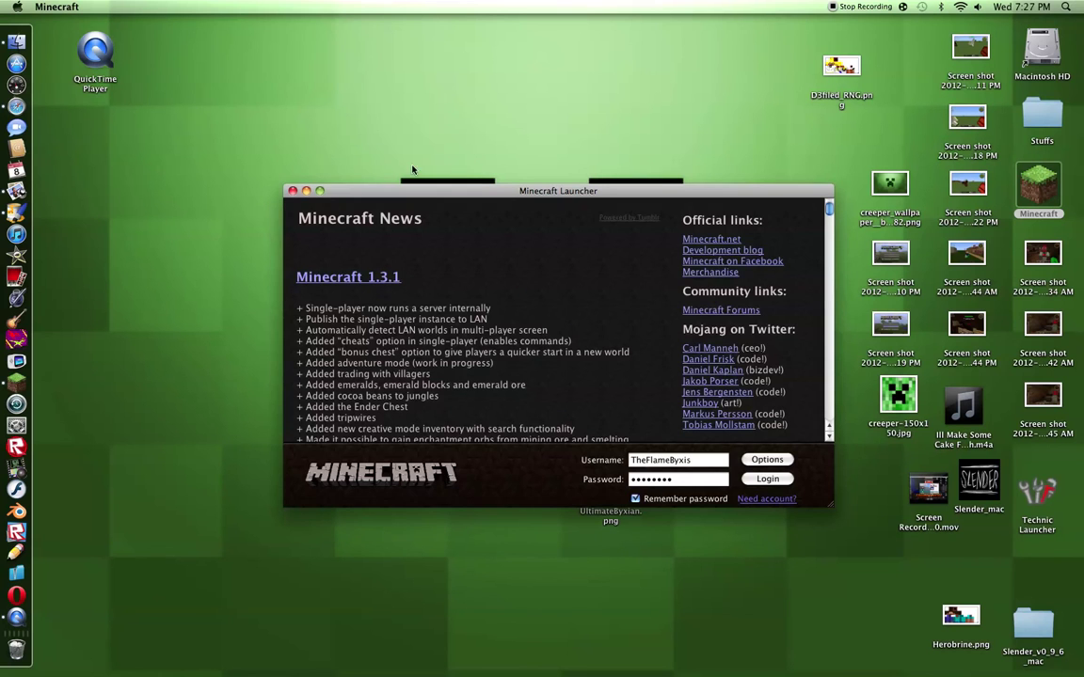
left_click(767, 479)
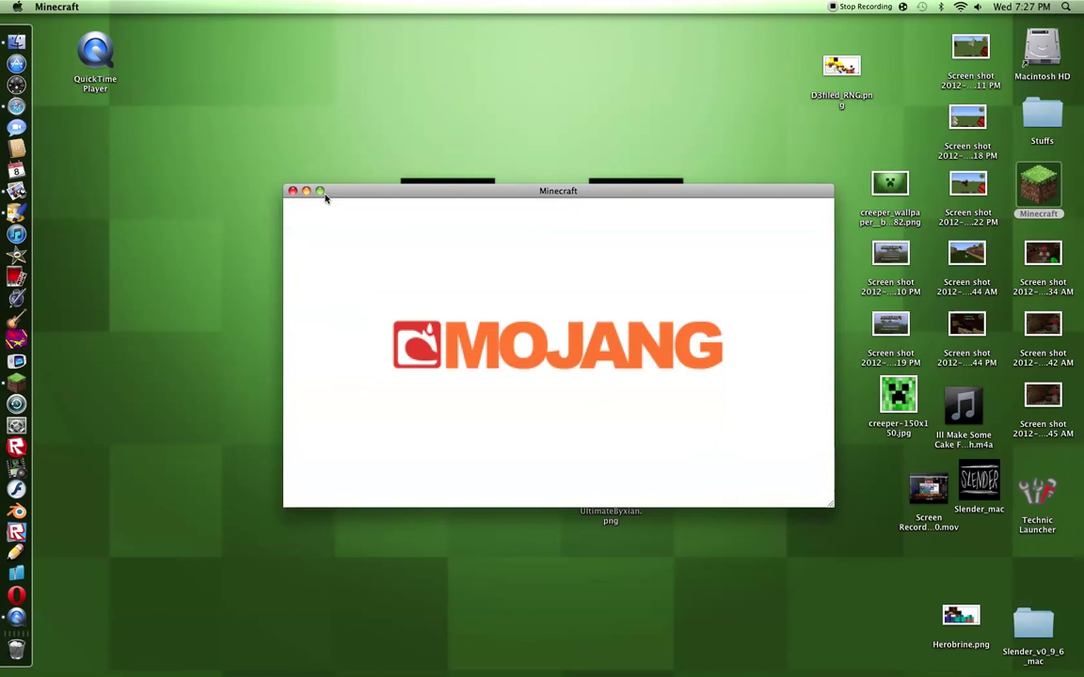
left_click(320, 192)
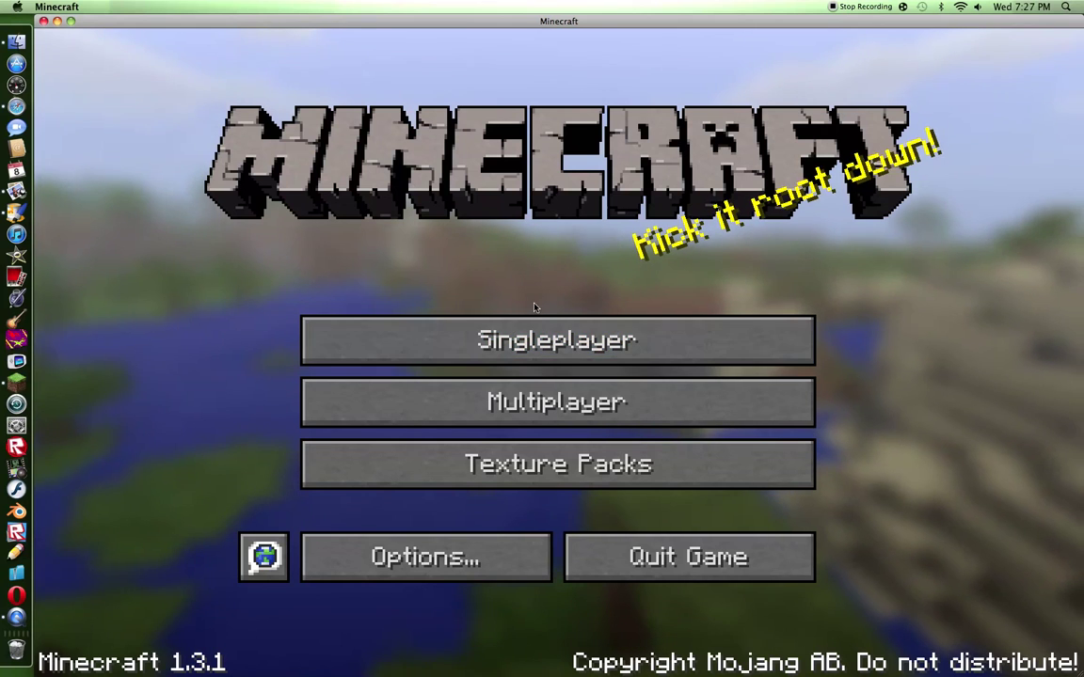
From Singleplayer, create a new survival world named ':D'.
left_click(536, 329)
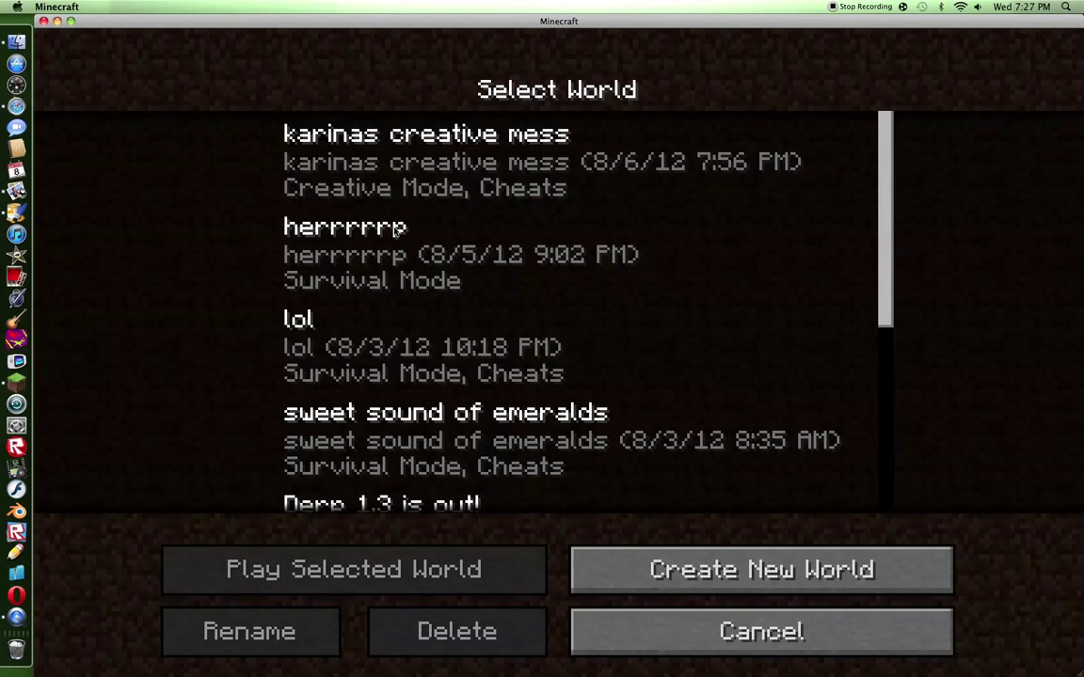
left_click(387, 404)
left_click(363, 337)
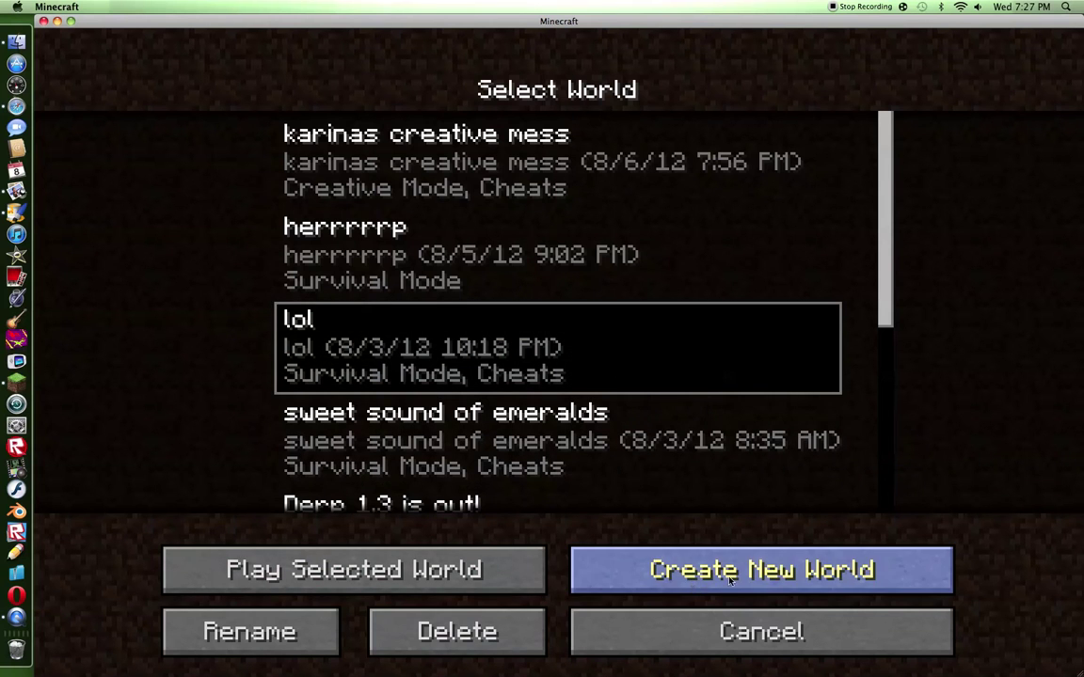
left_click(659, 555)
key("BackSpace")
key("BackSpace")
key("BackSpace")
key("BackSpace")
key("BackSpace")
key("BackSpace")
key("BackSpace")
key("BackSpace")
key("BackSpace")
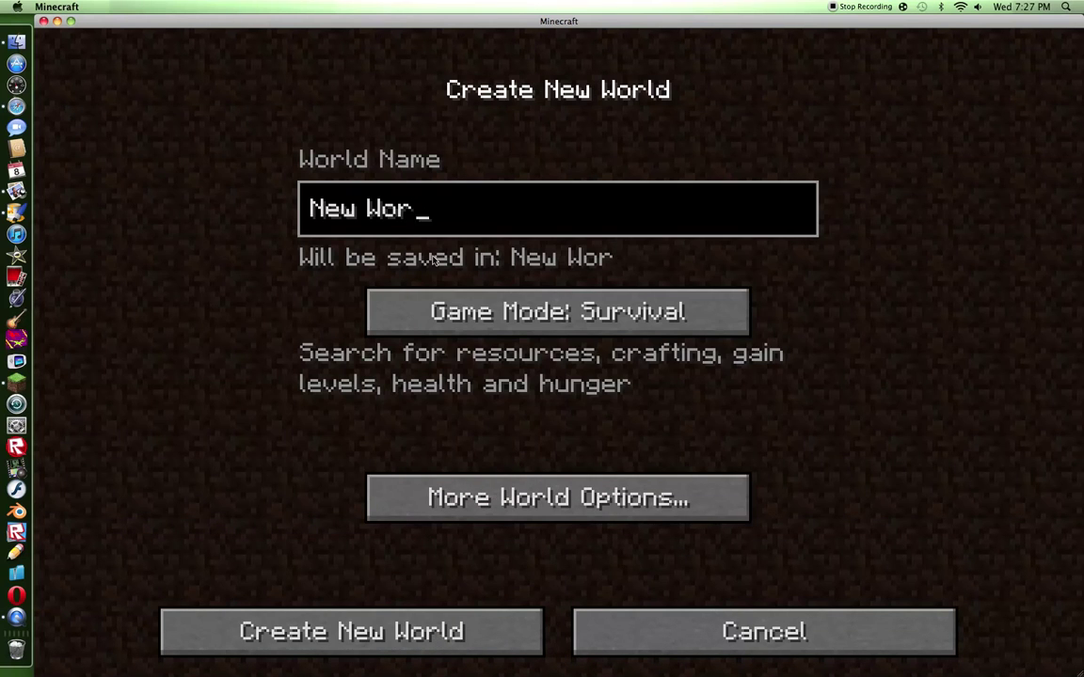
type(":D")
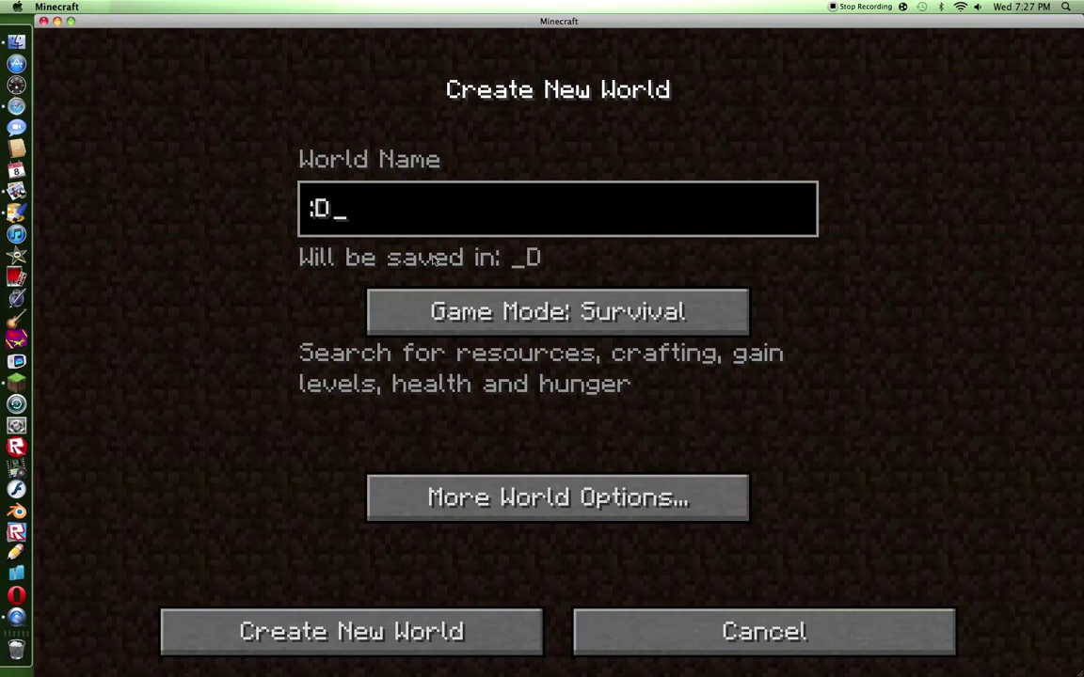
left_click(345, 650)
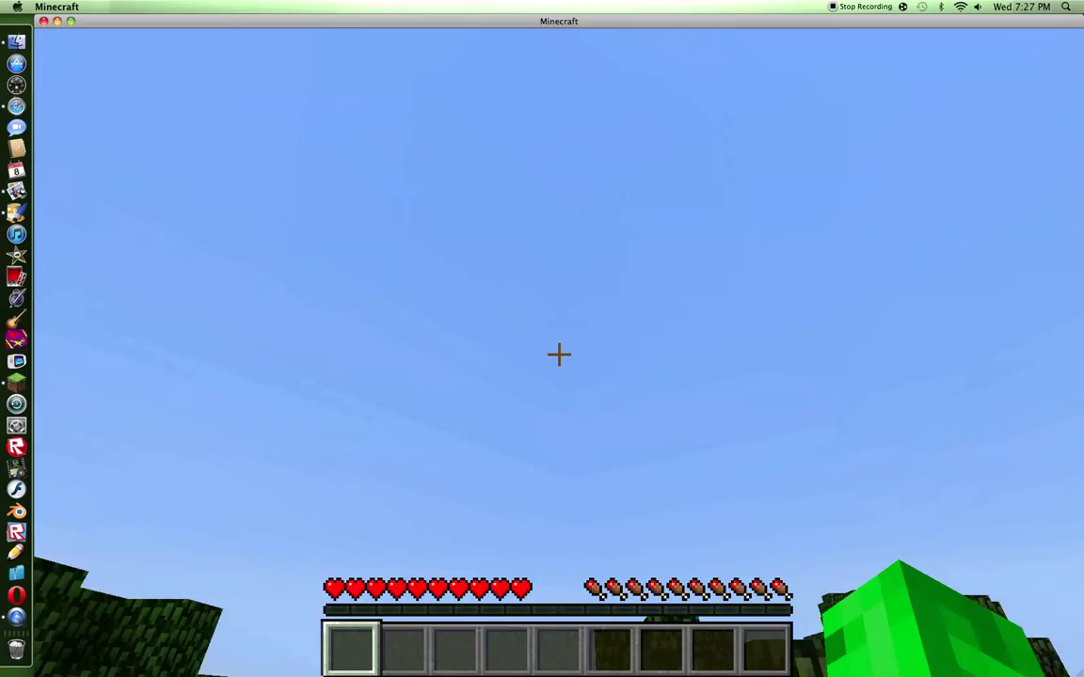
View the recoloured skin in the inventory, then move about the tree canopy.
key("e")
key("e")
key("e")
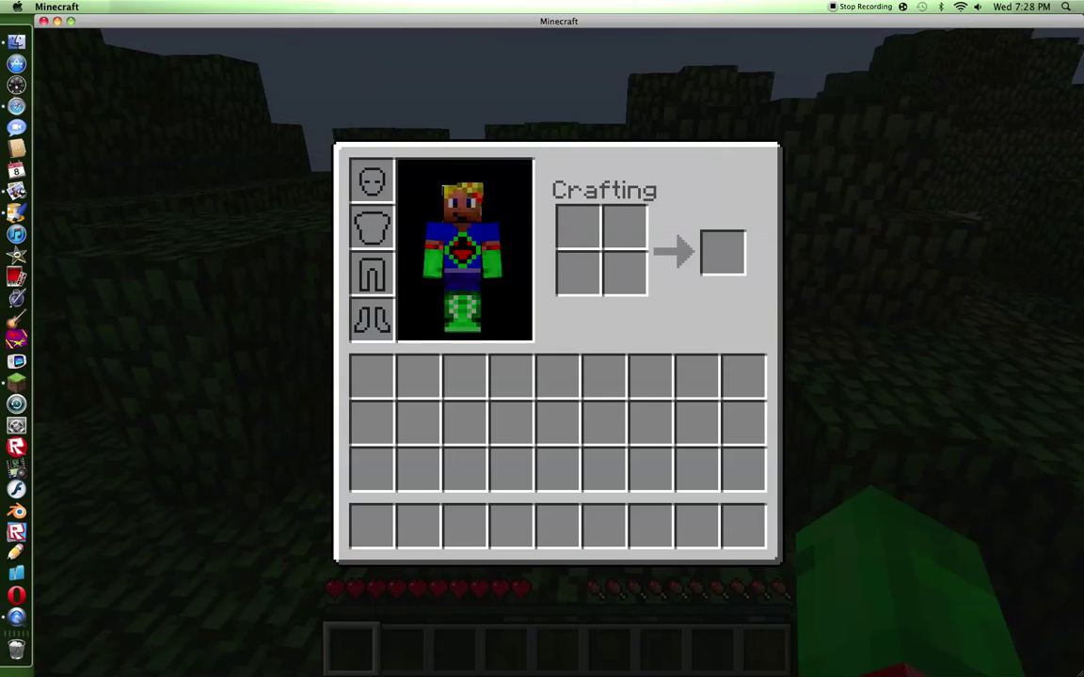
key("e")
key("w")
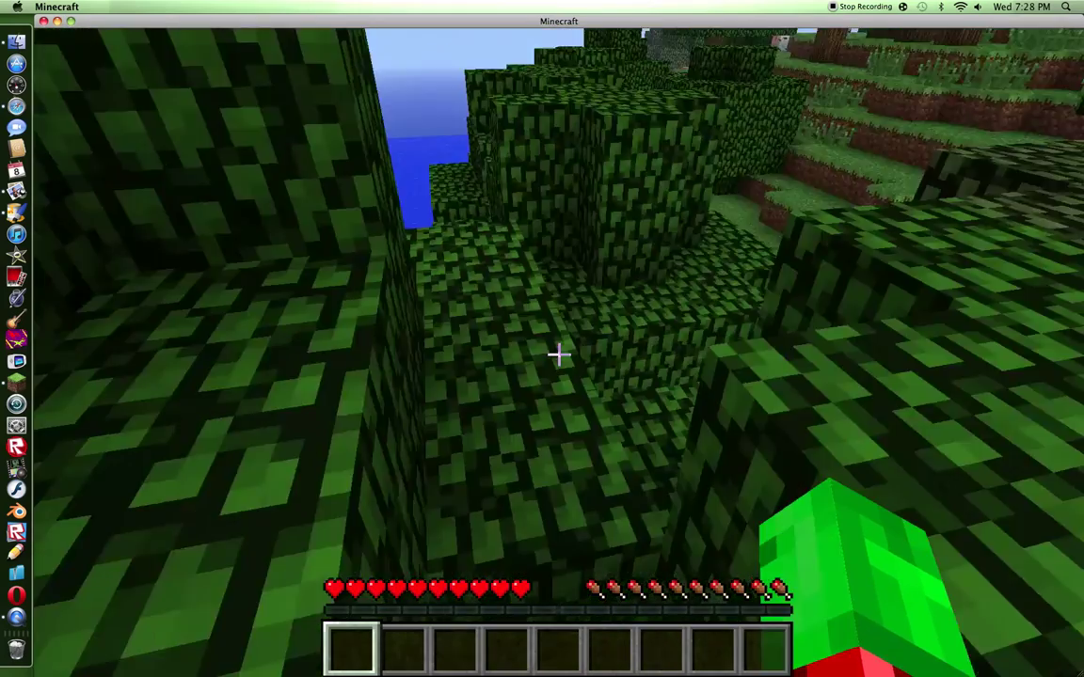
key("space")
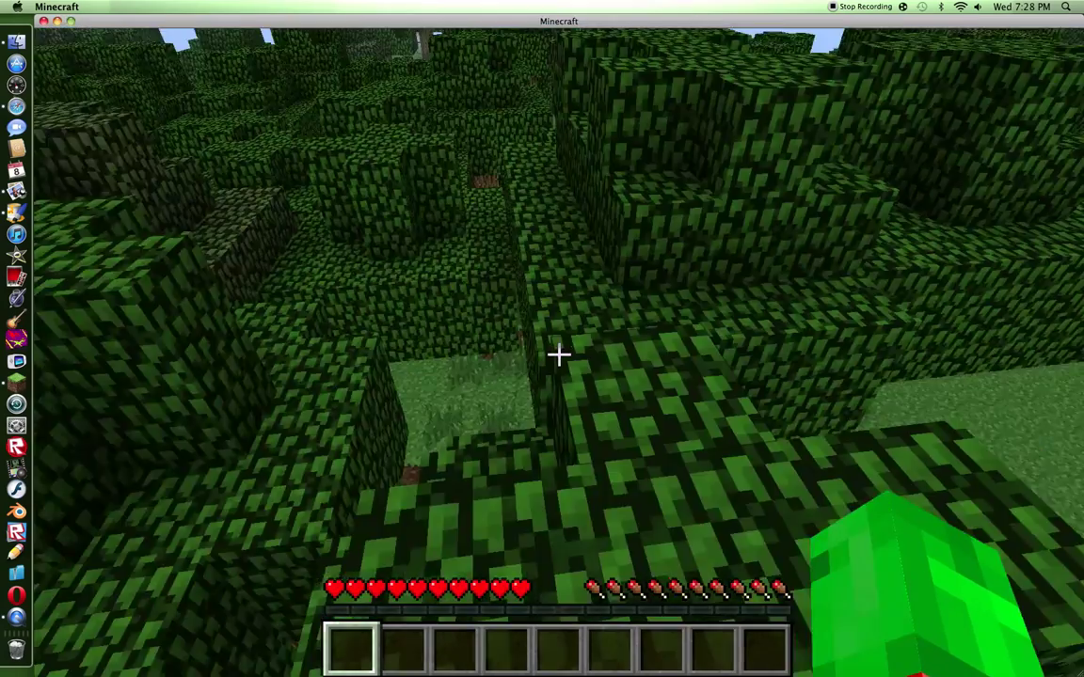
key("w")
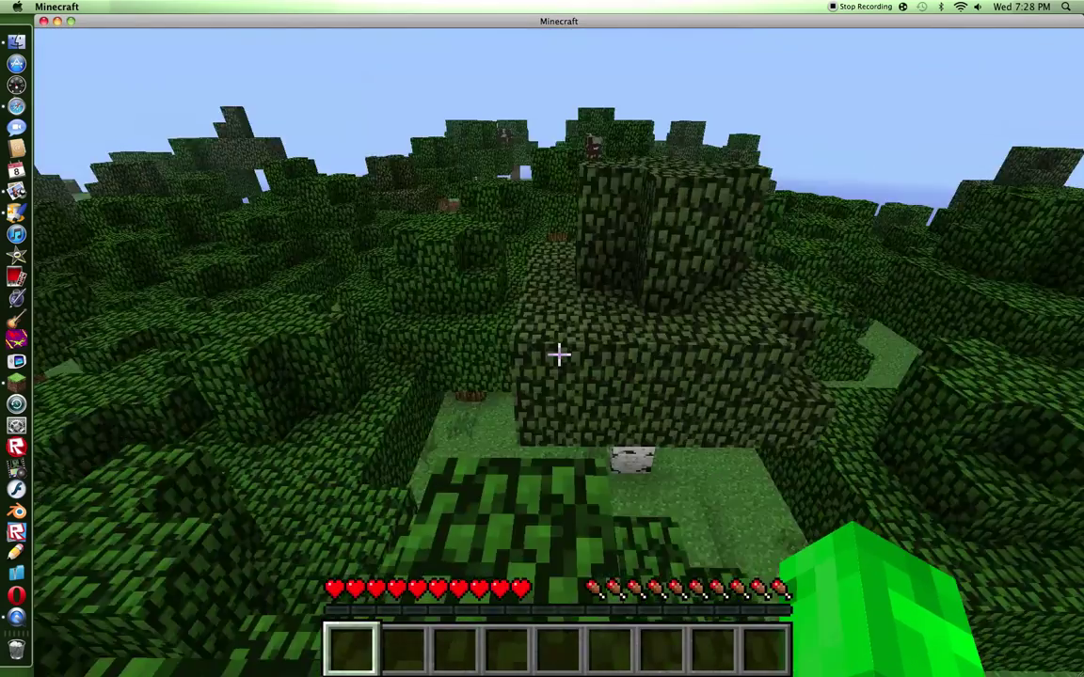
Walk through the forest into a dirt pit, then Save and Quit to Title.
key("w")
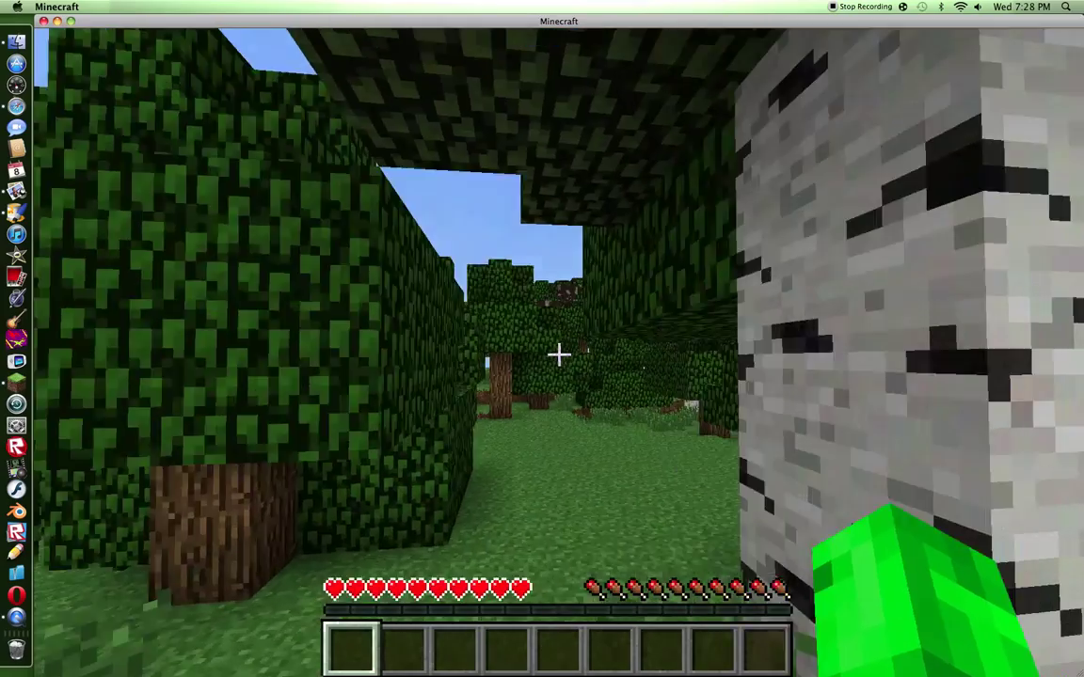
key("w")
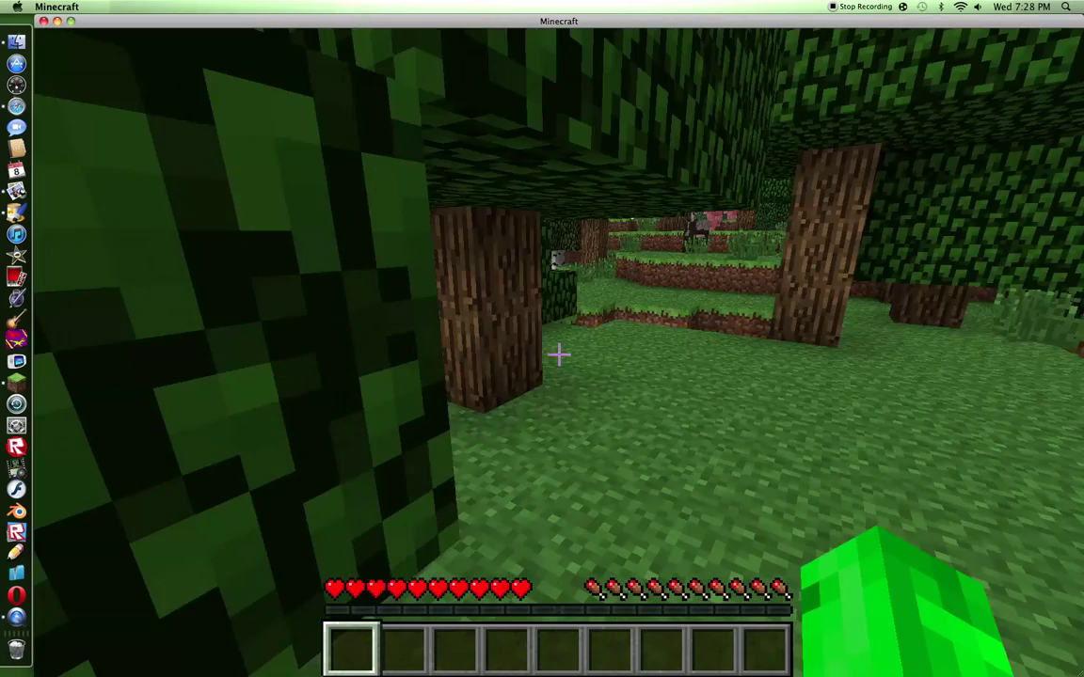
key("w")
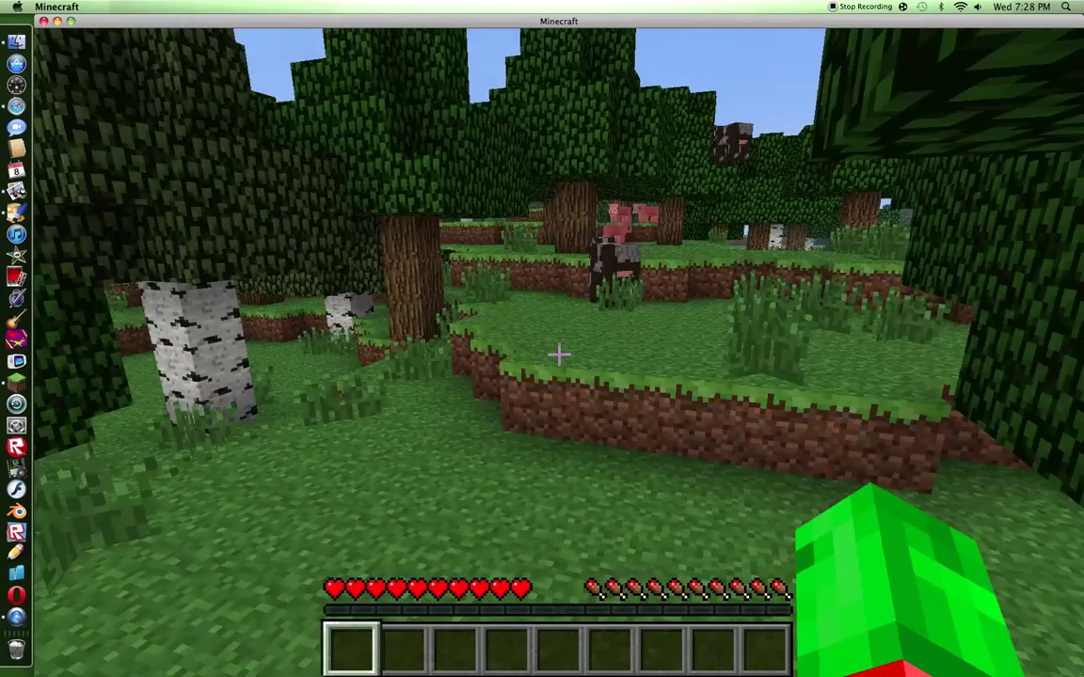
key("w")
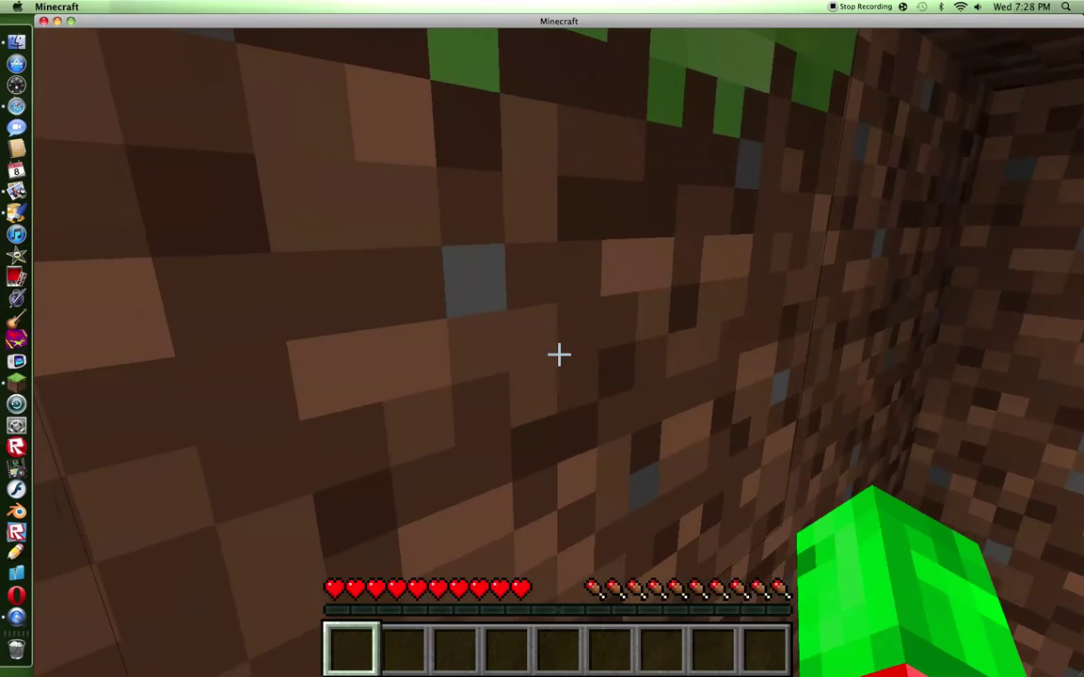
key("Escape")
left_click(538, 484)
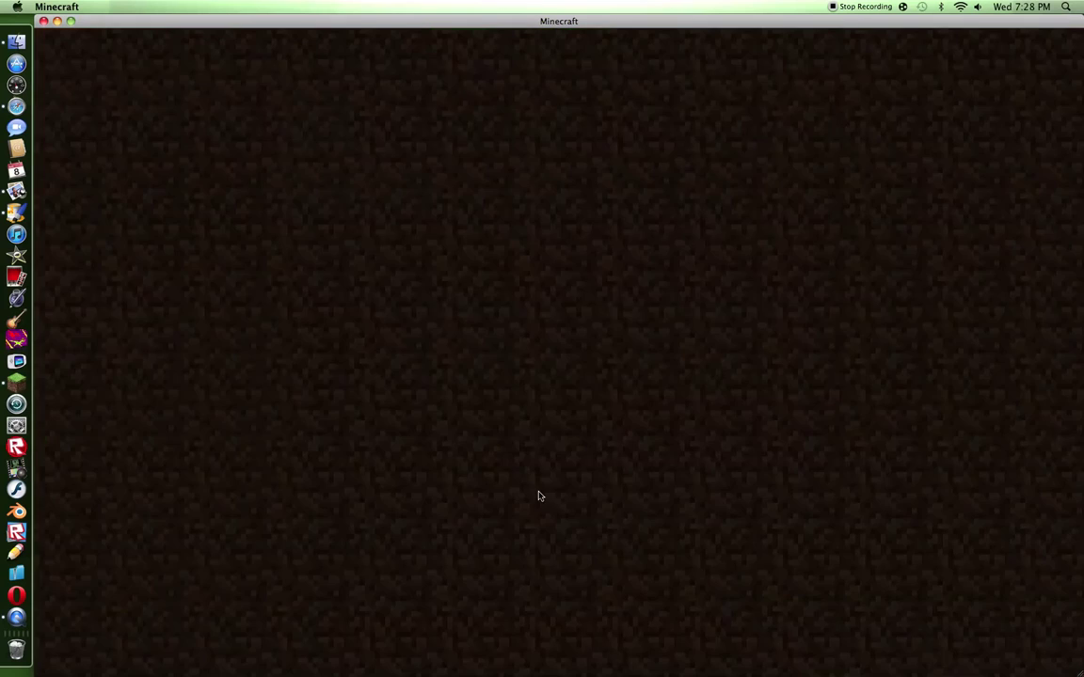